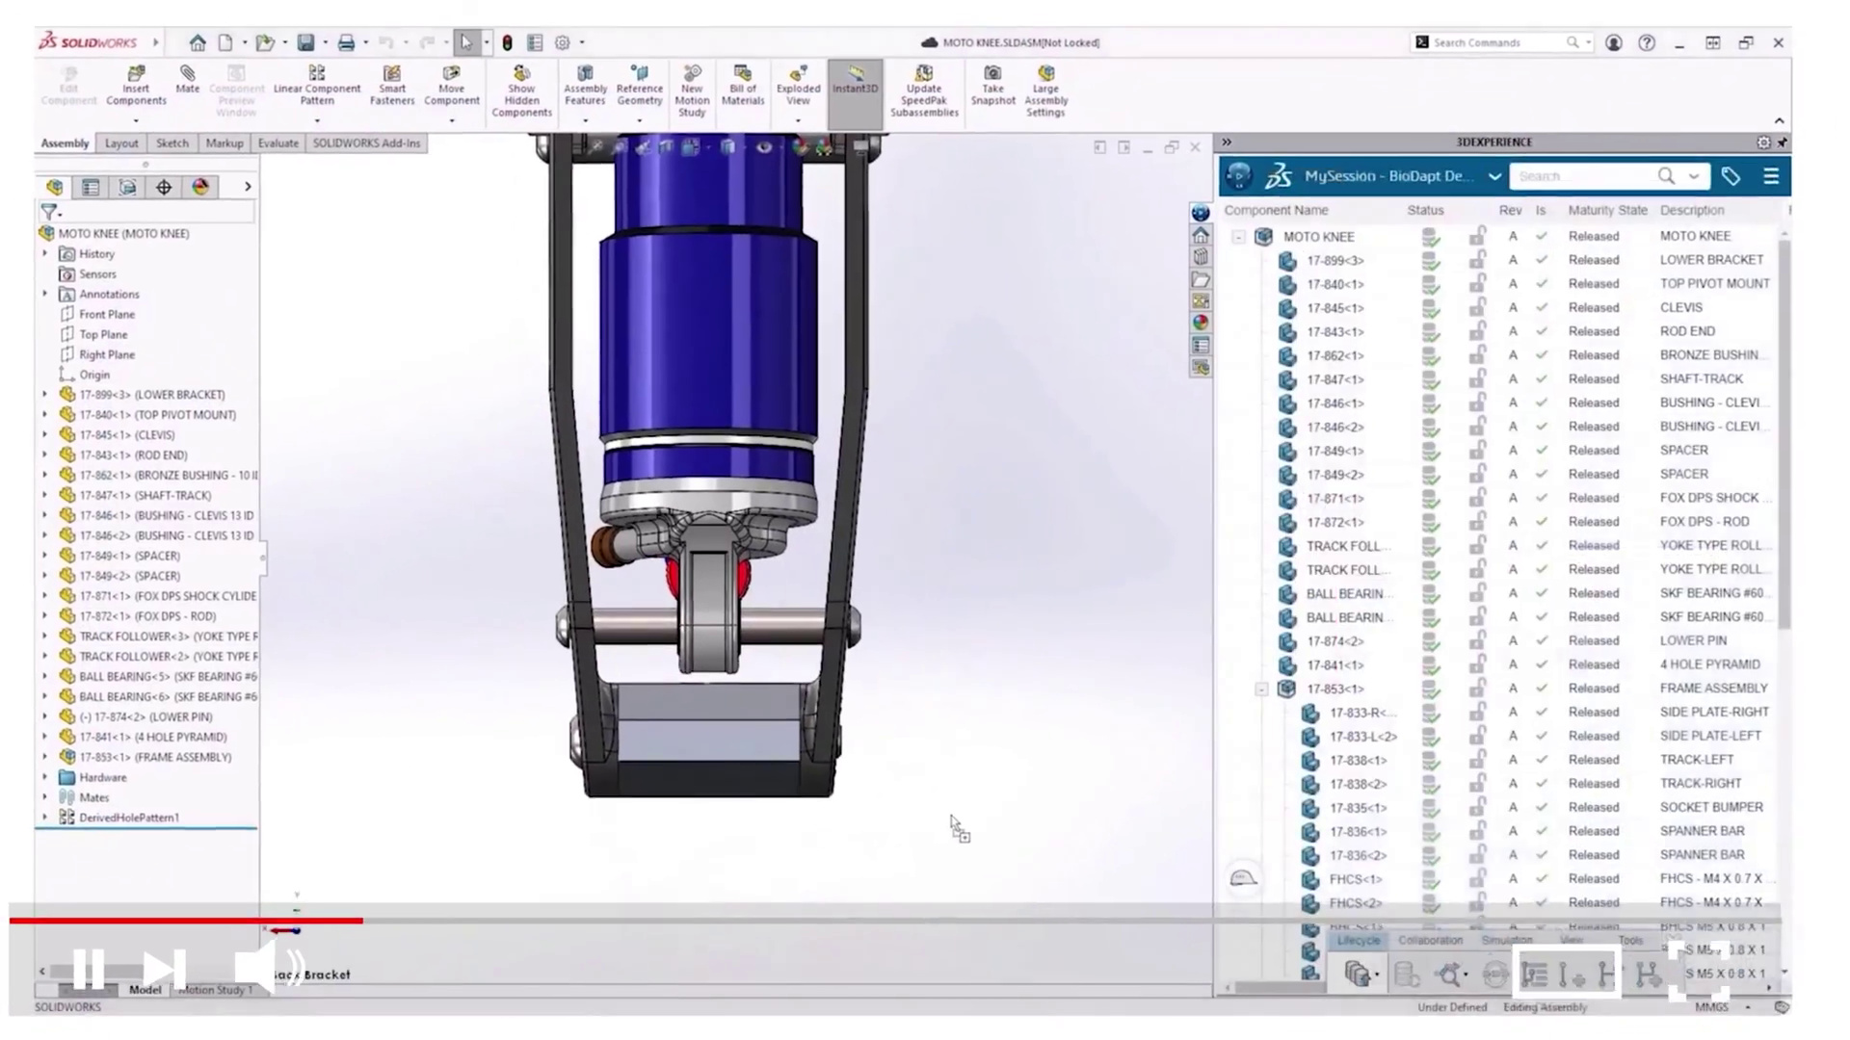
Bring up the context menu for the 17-899 component in the 3DEXPERIENCE task pane.
right_click(1341, 268)
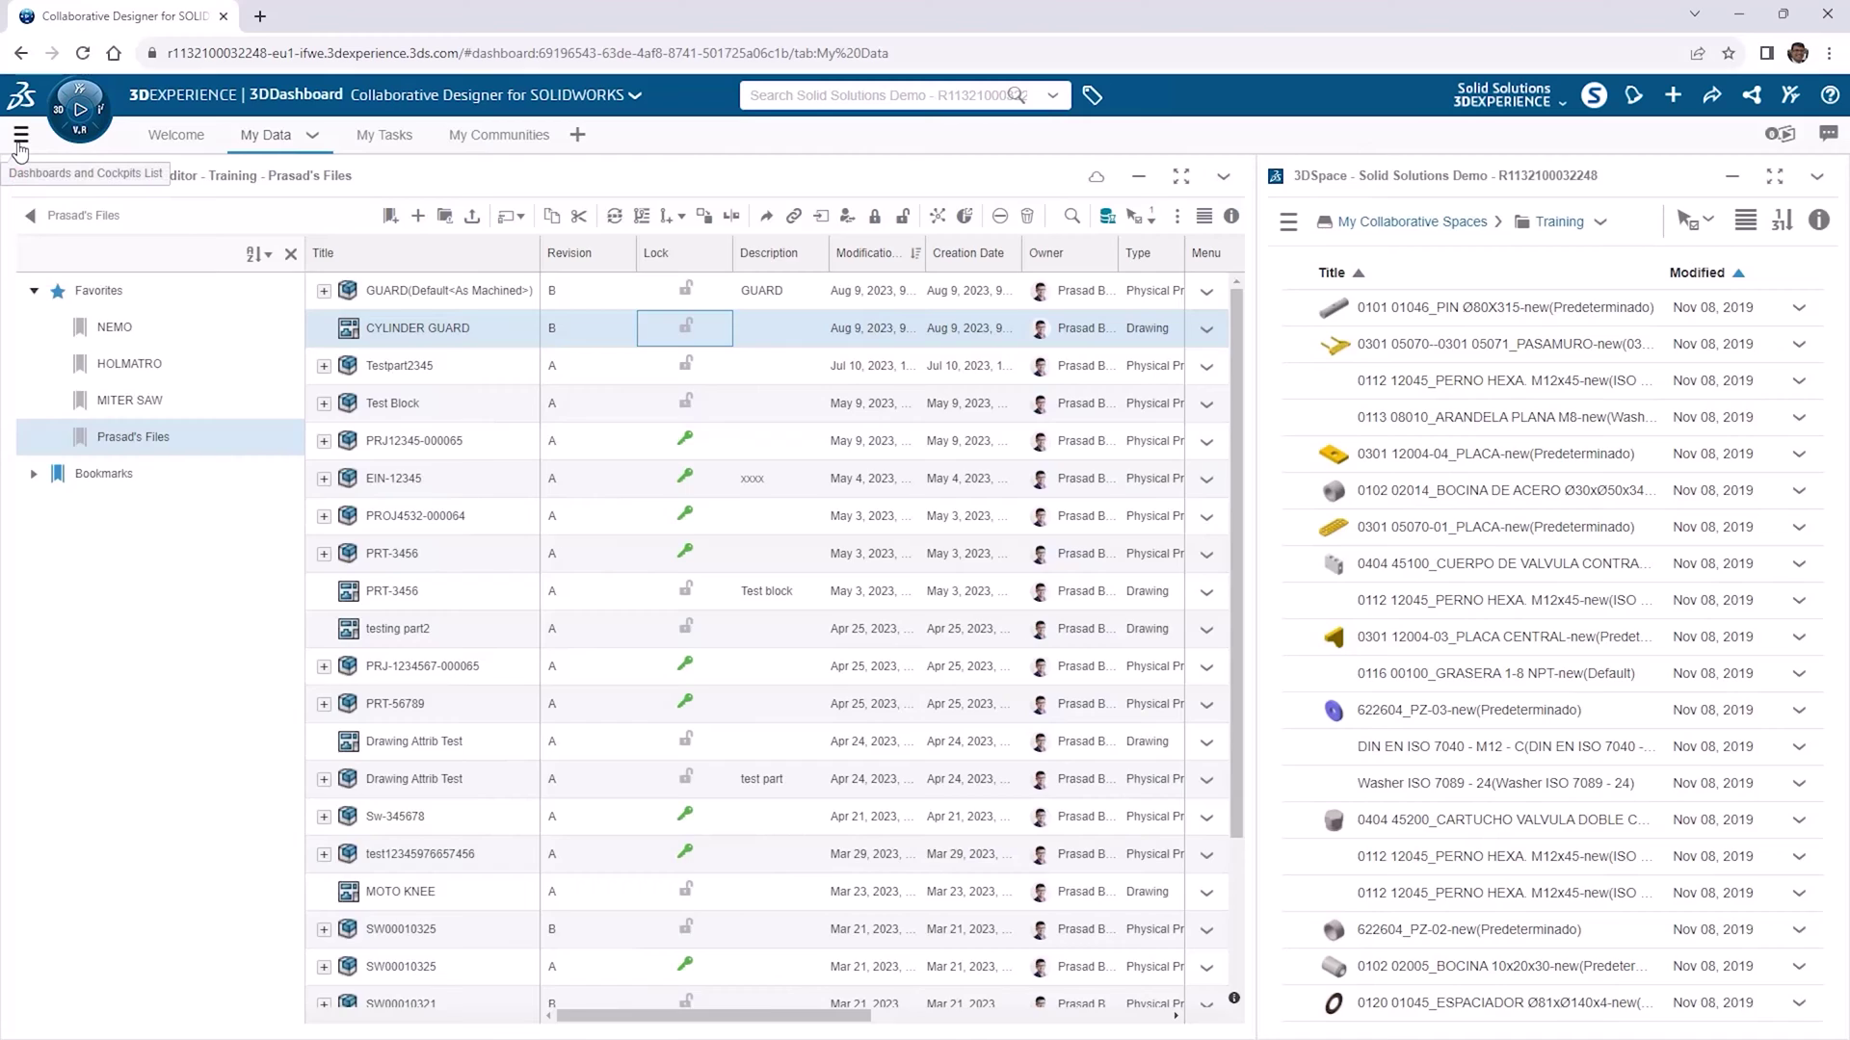
left_click(20, 135)
mouse_move(277, 625)
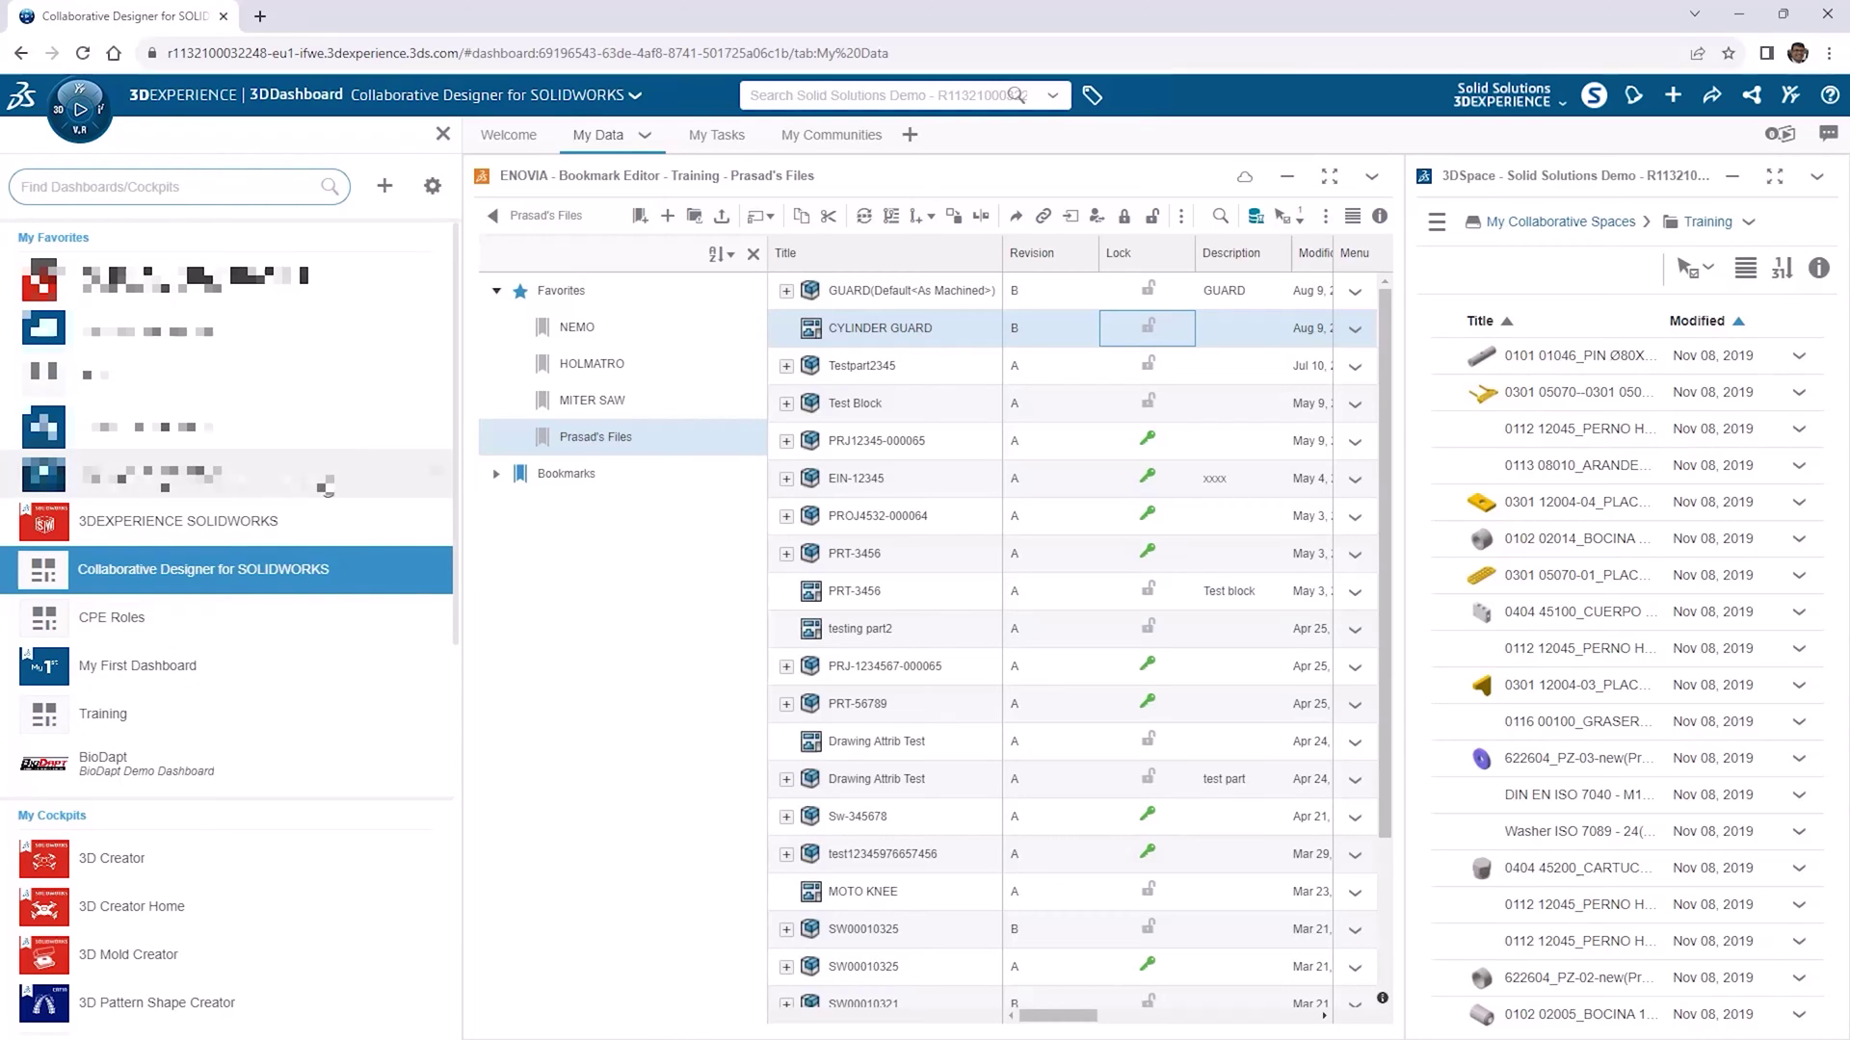
left_click(442, 134)
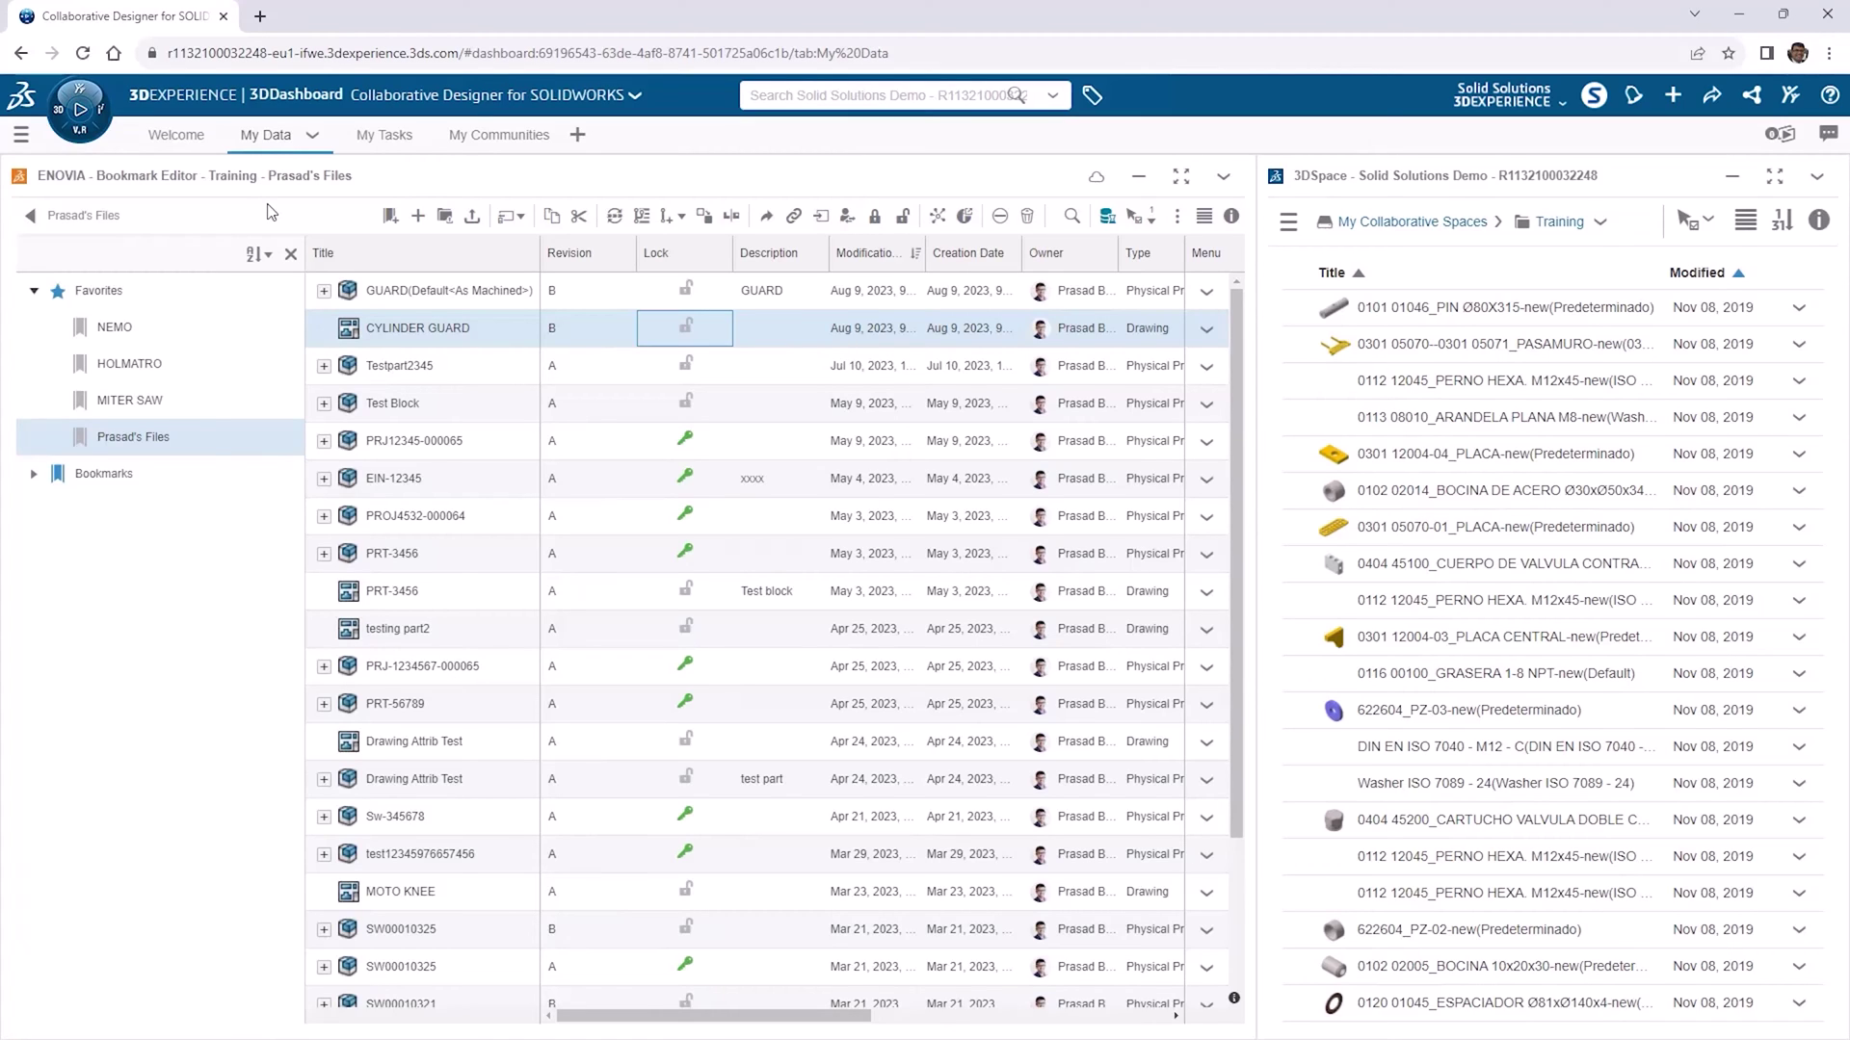
Add a dashboard tab named 'Approval Routes' and bring up the roles and apps panel.
left_click(577, 134)
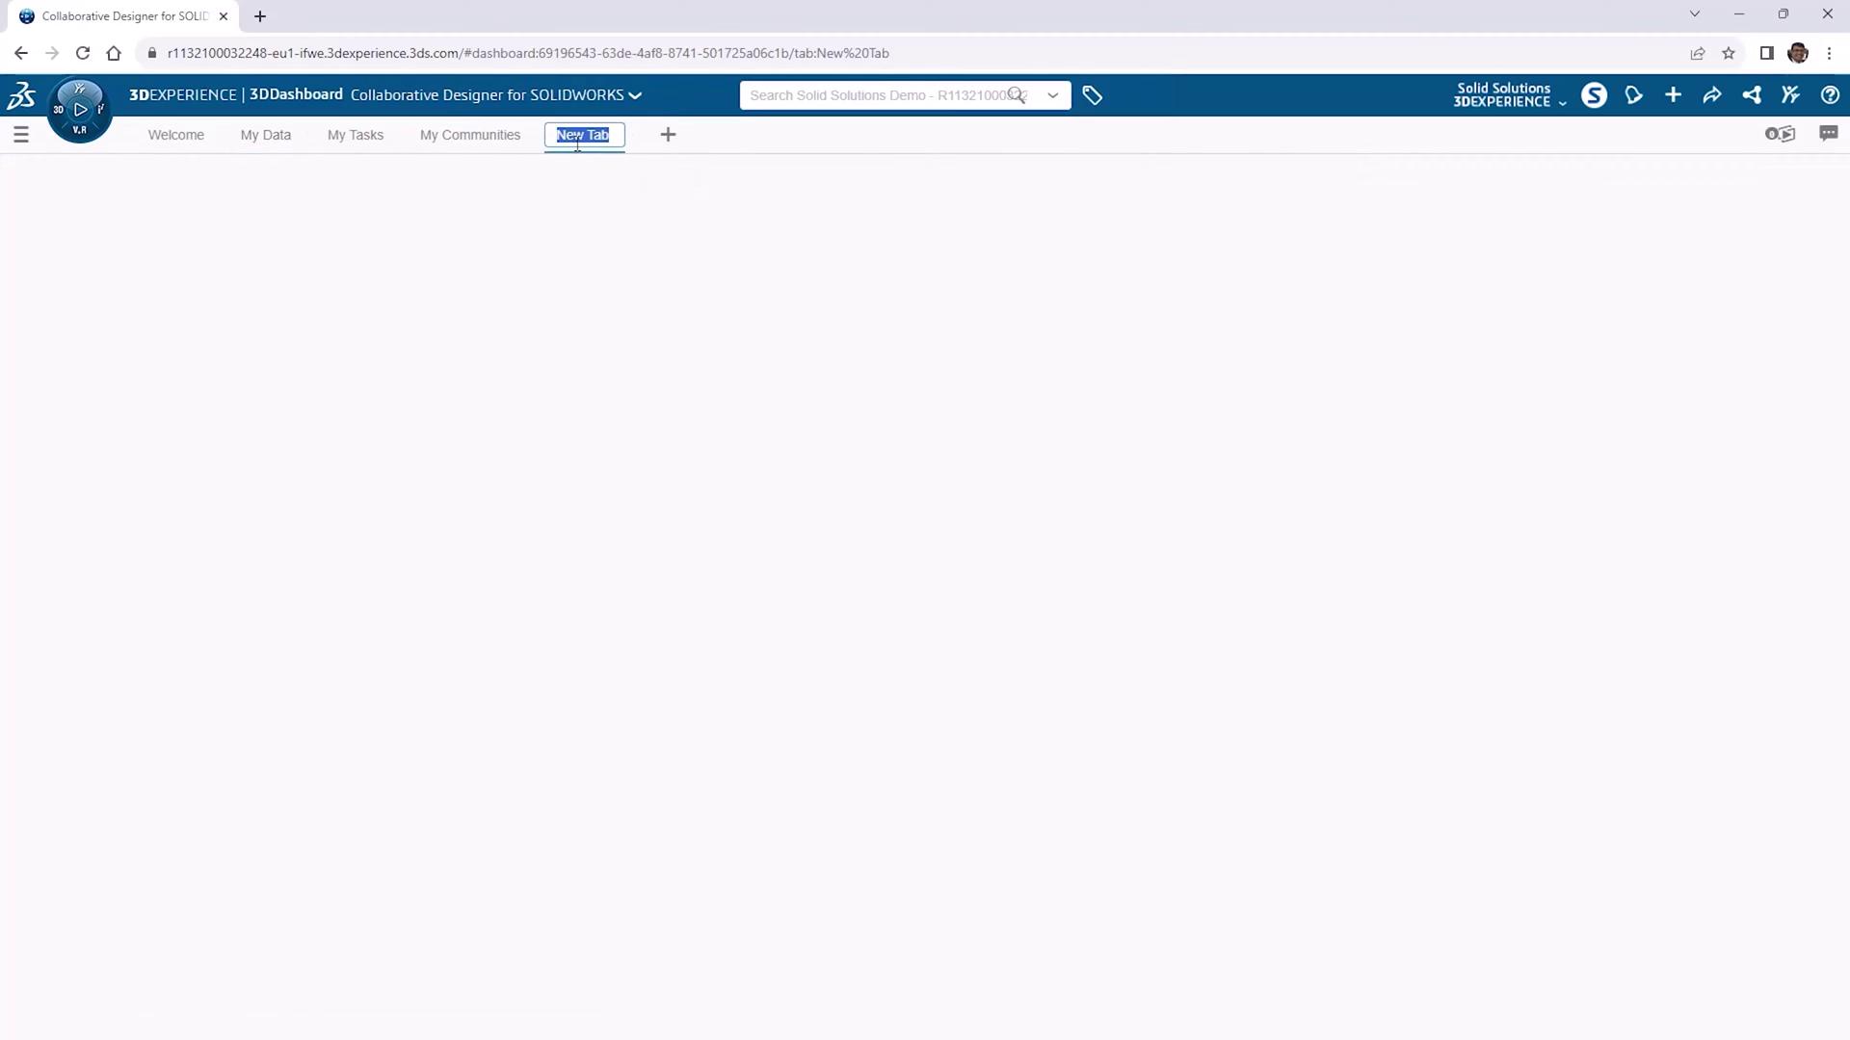
type("Approval Routes")
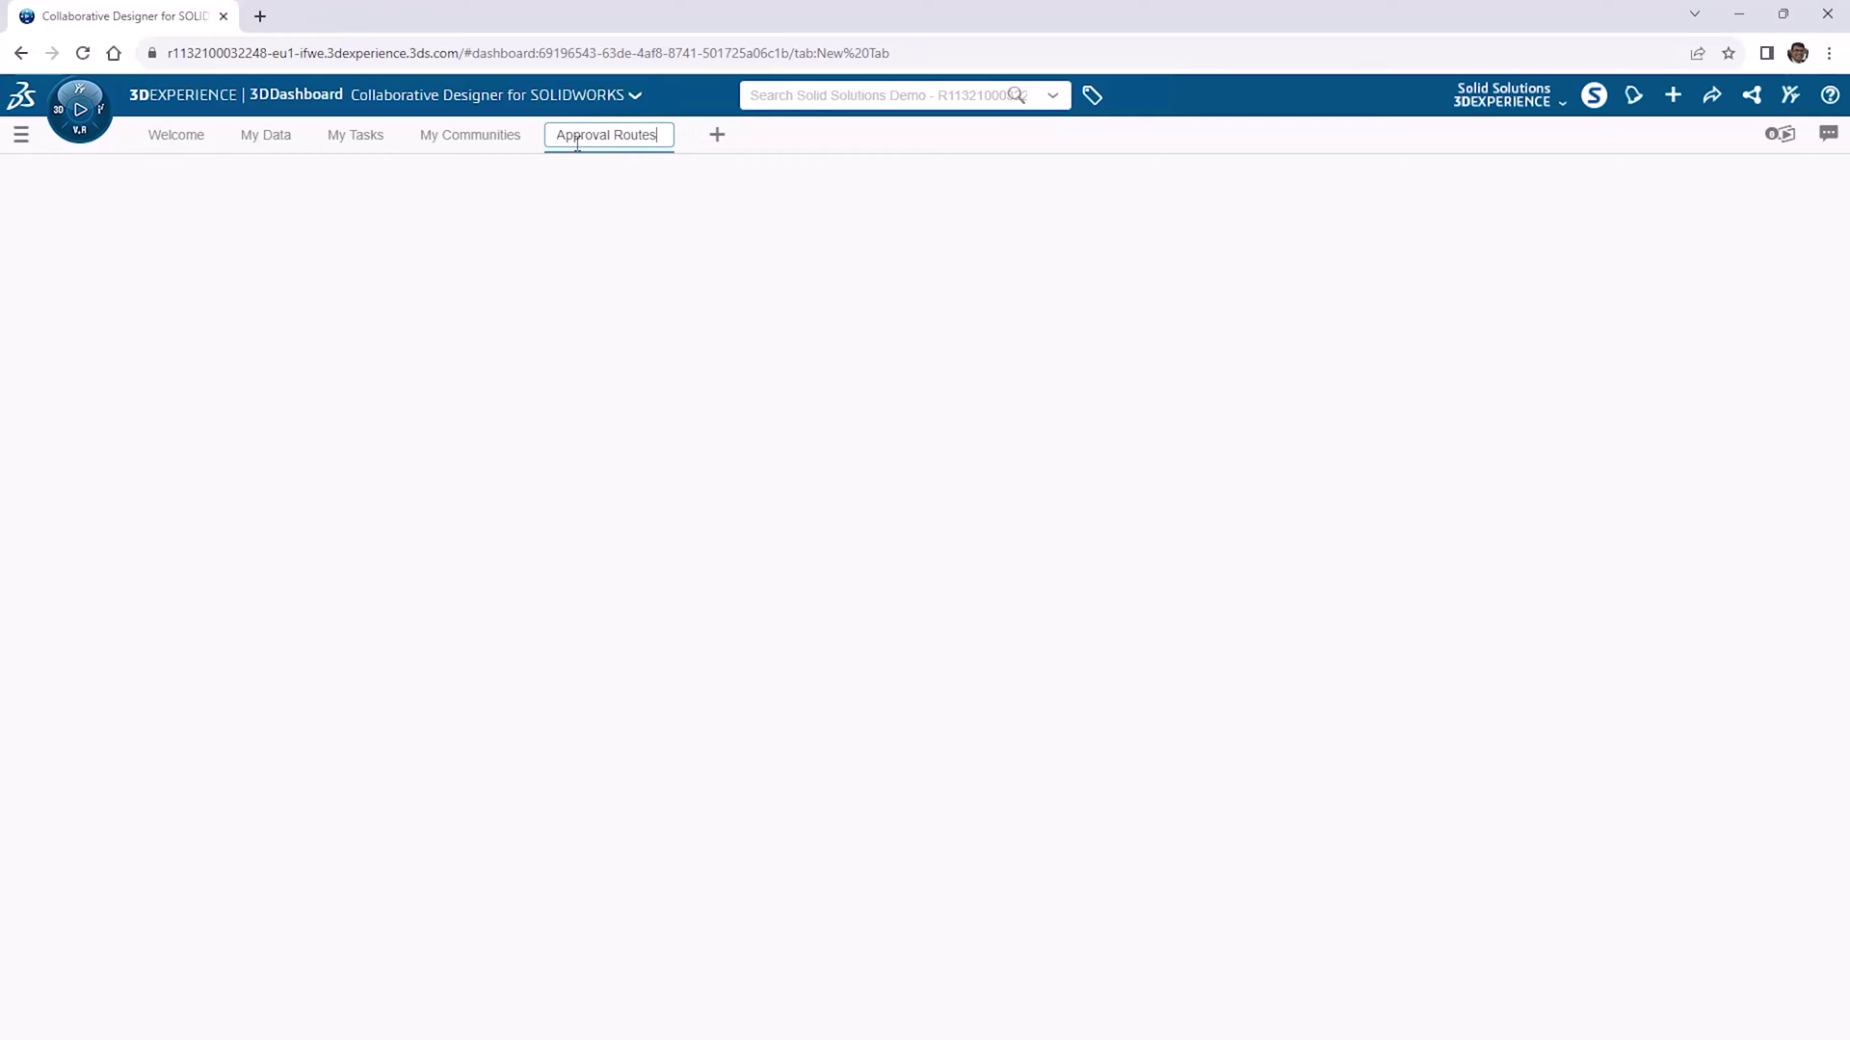
left_click(650, 194)
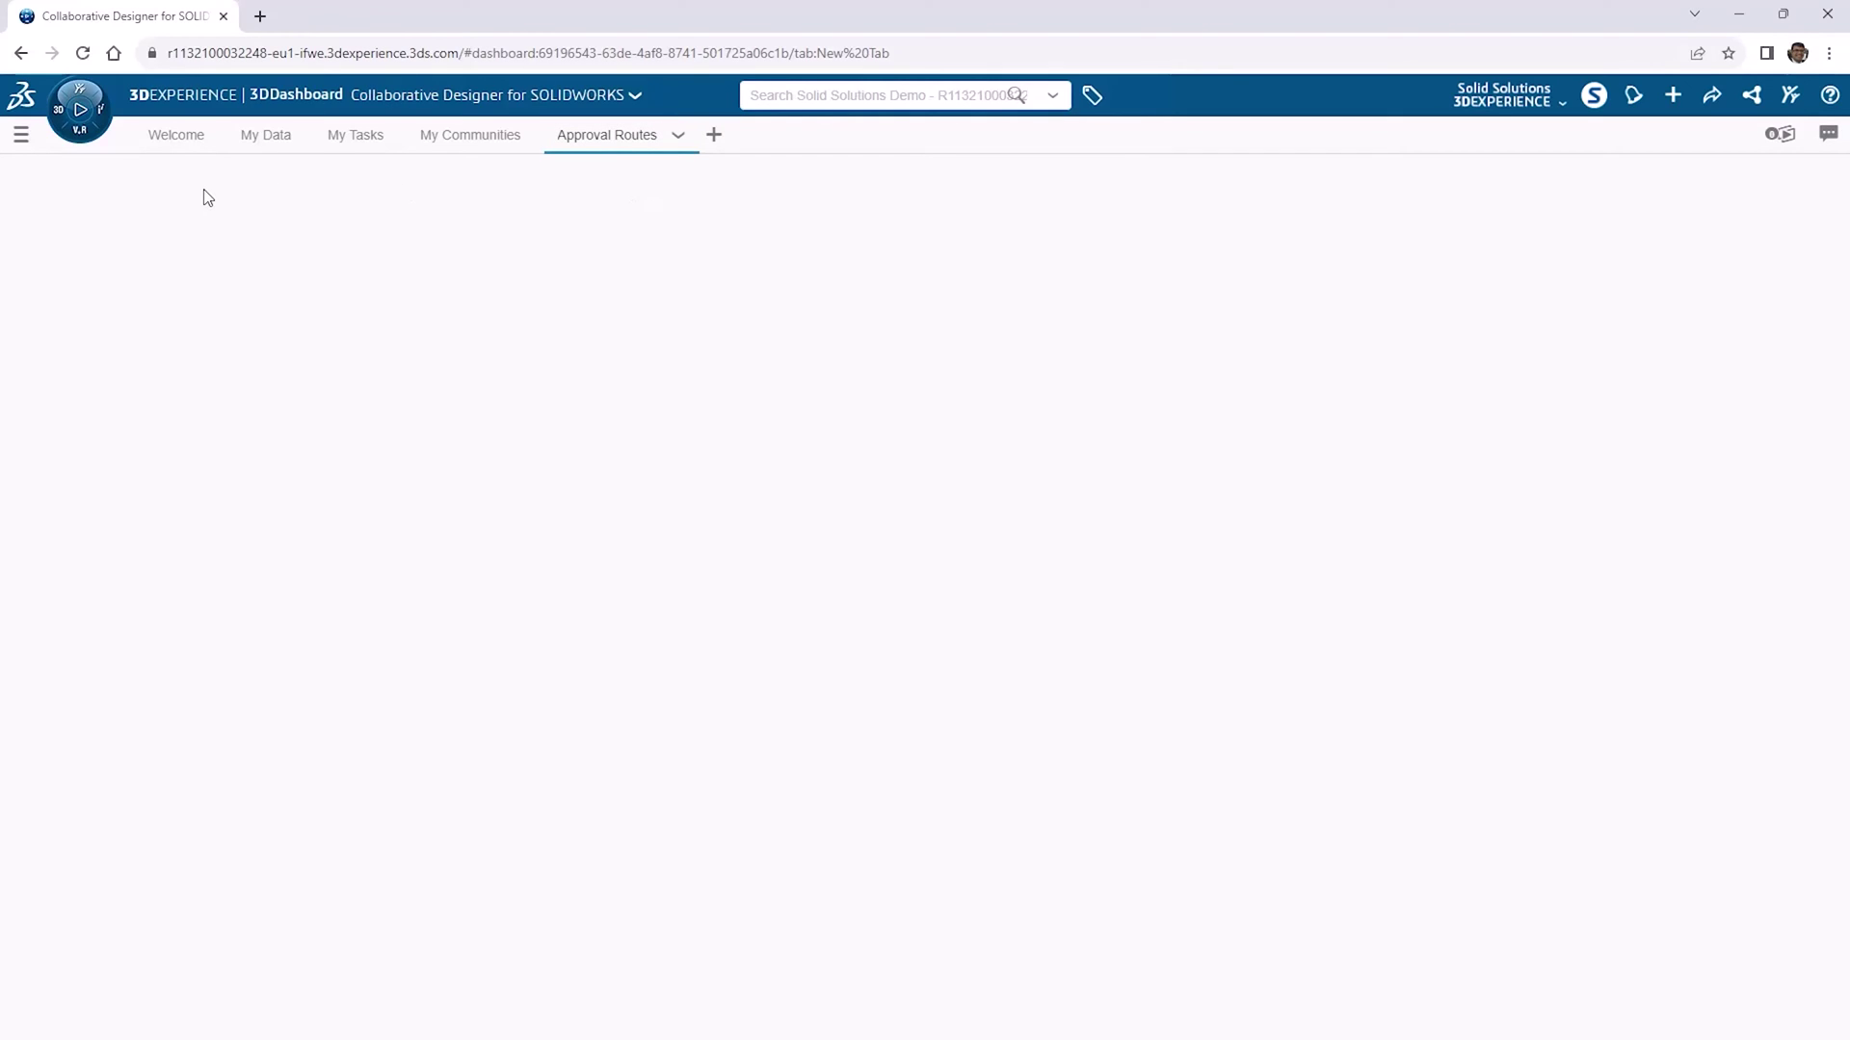
left_click(79, 109)
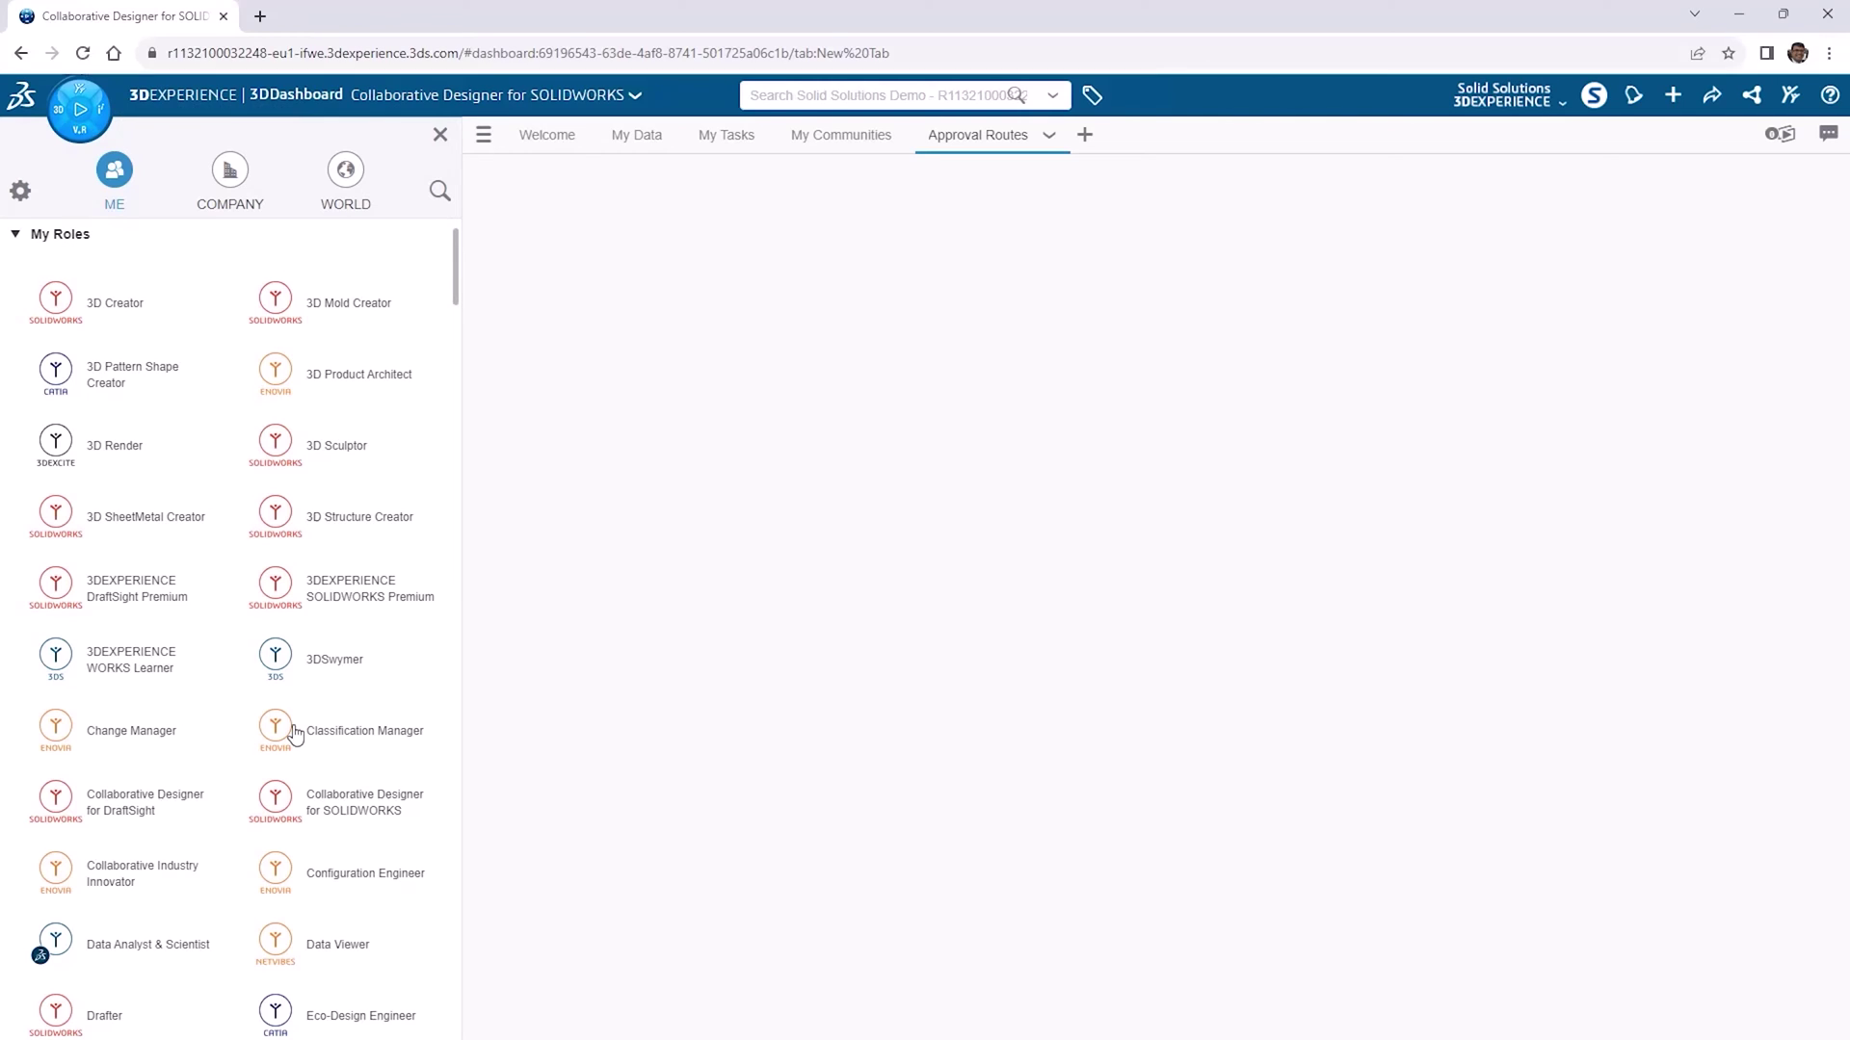
Find 'rout', add the Route Management widget to Approval Routes, and fit it to the tab.
left_click(437, 196)
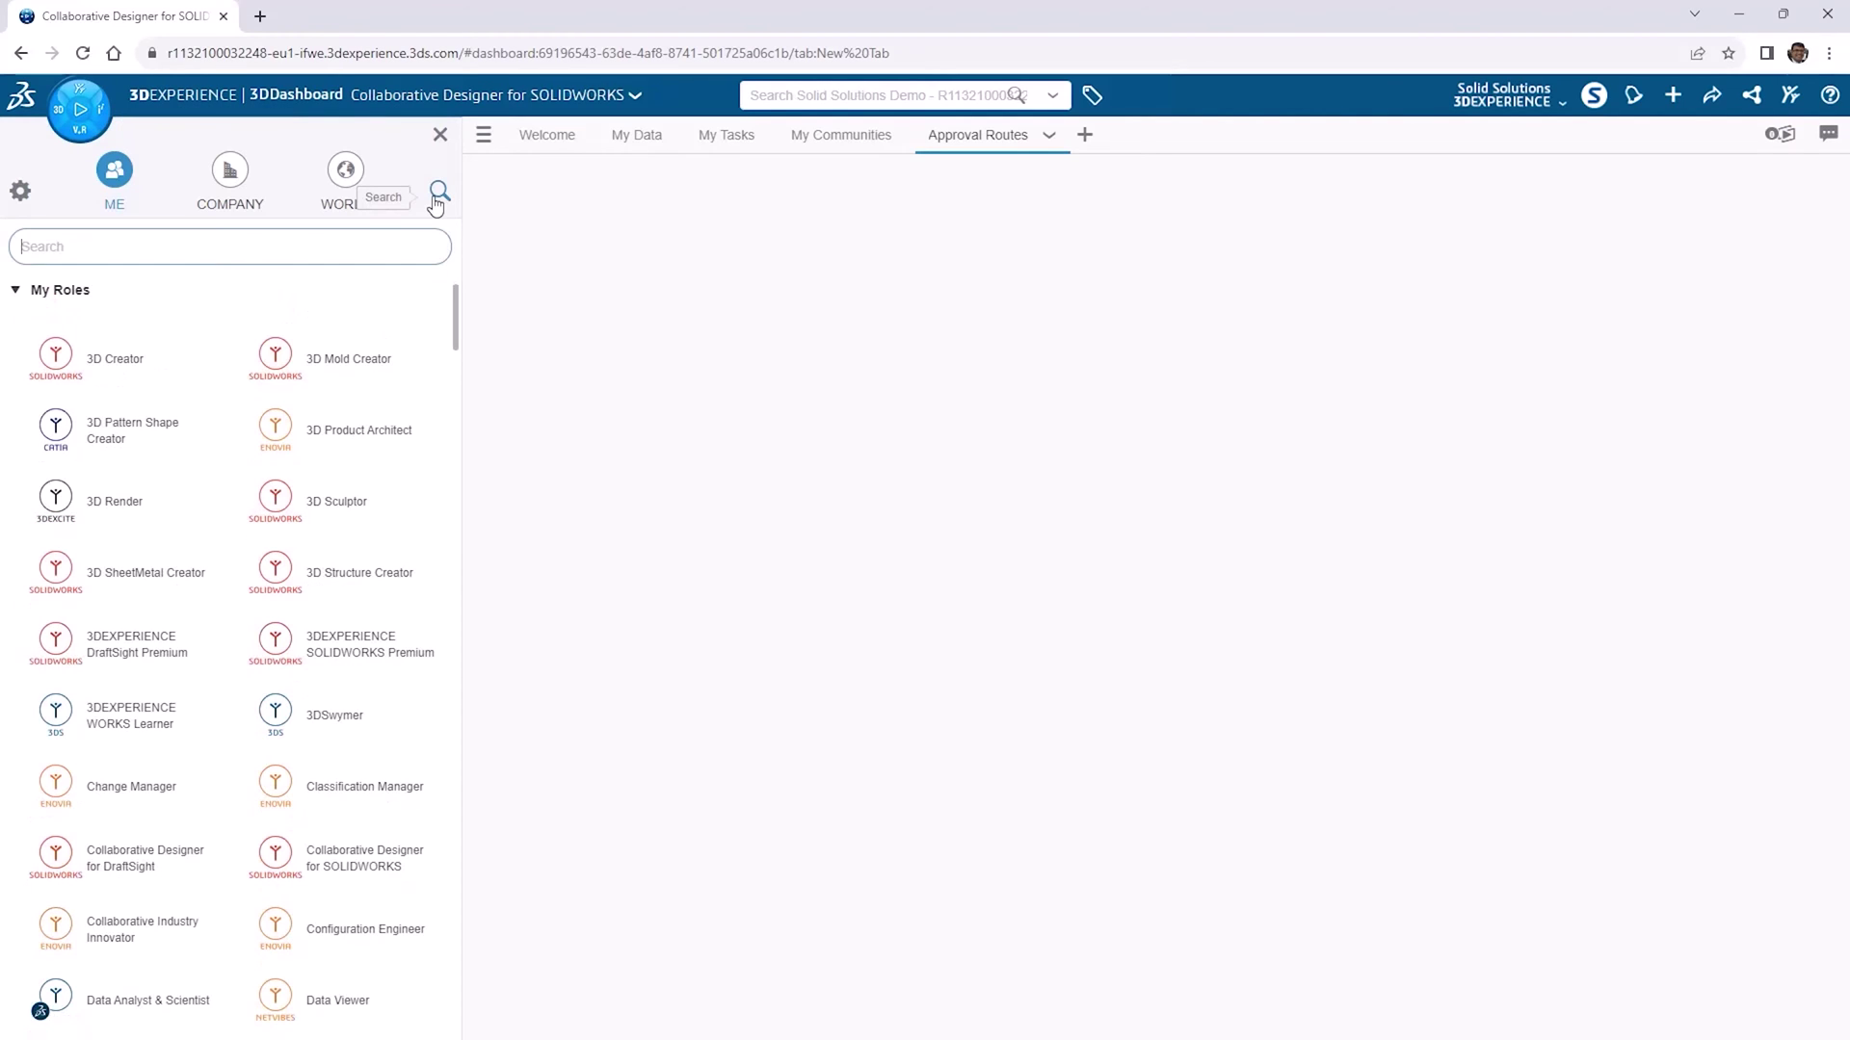
type("rout")
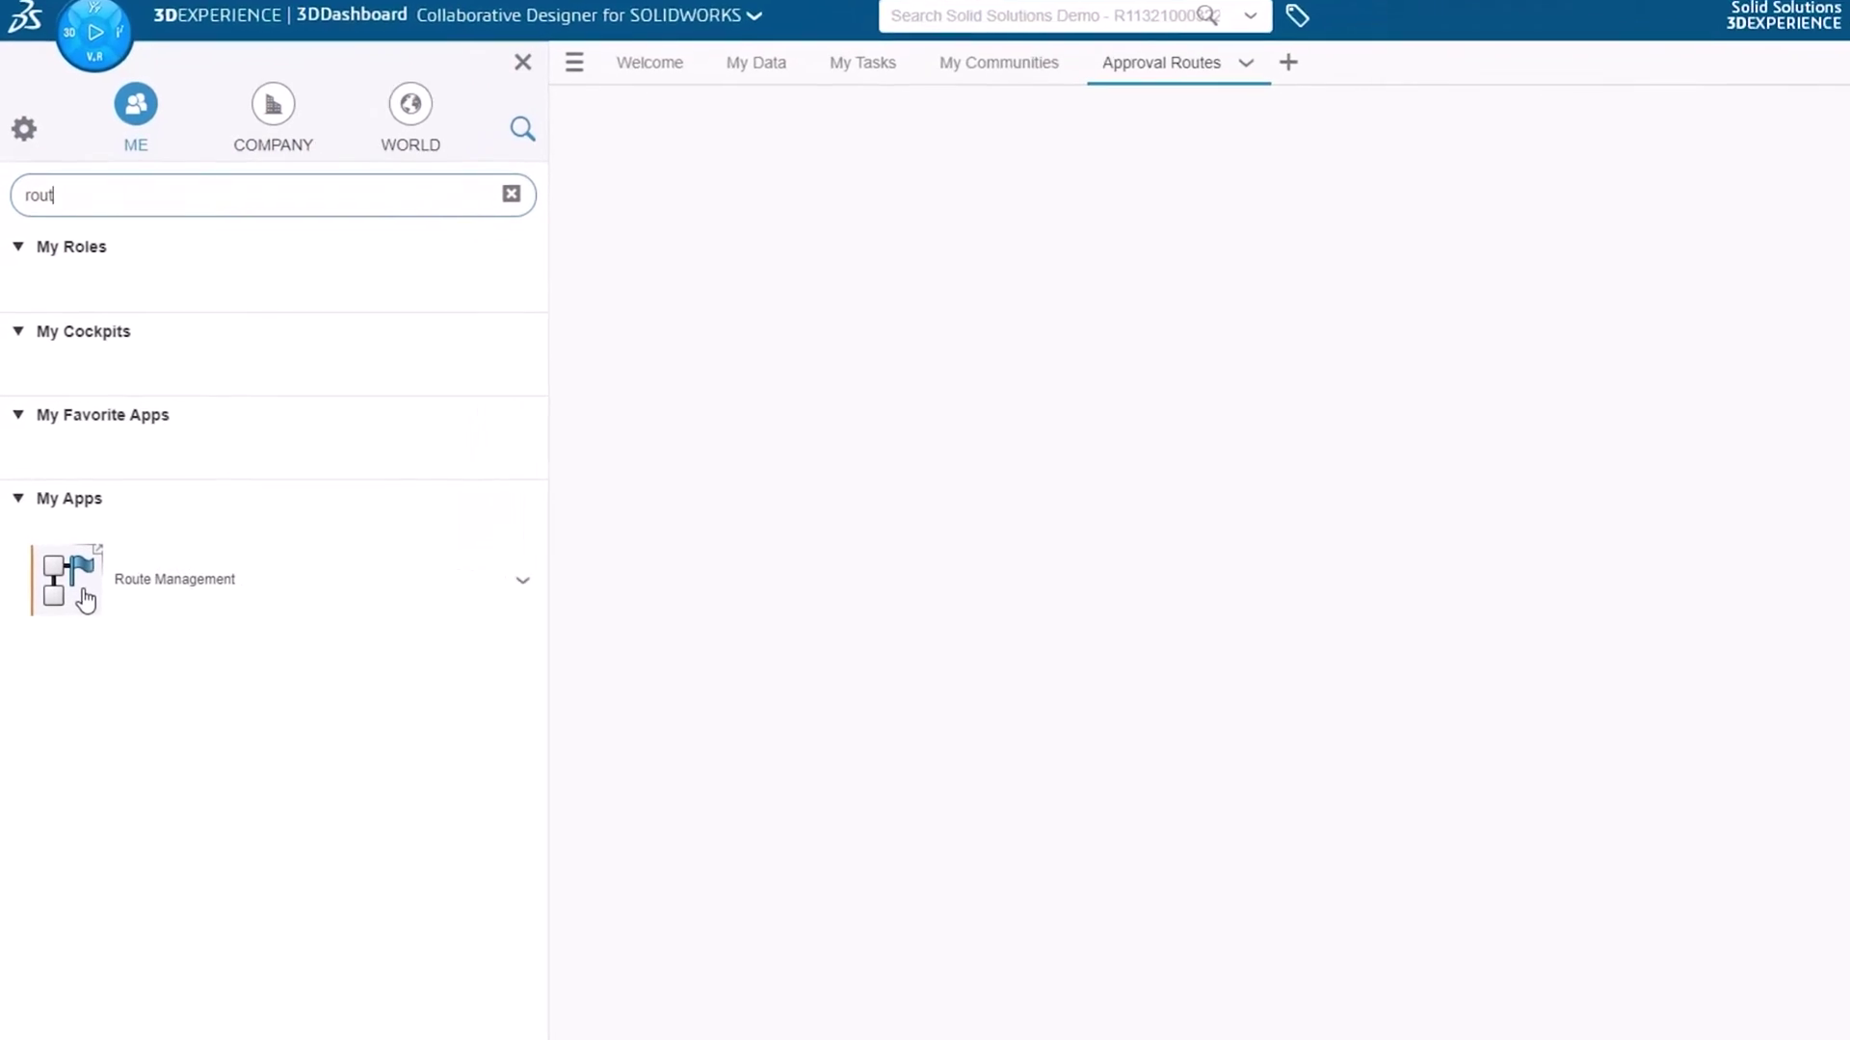
left_click_drag(187, 609, 588, 430)
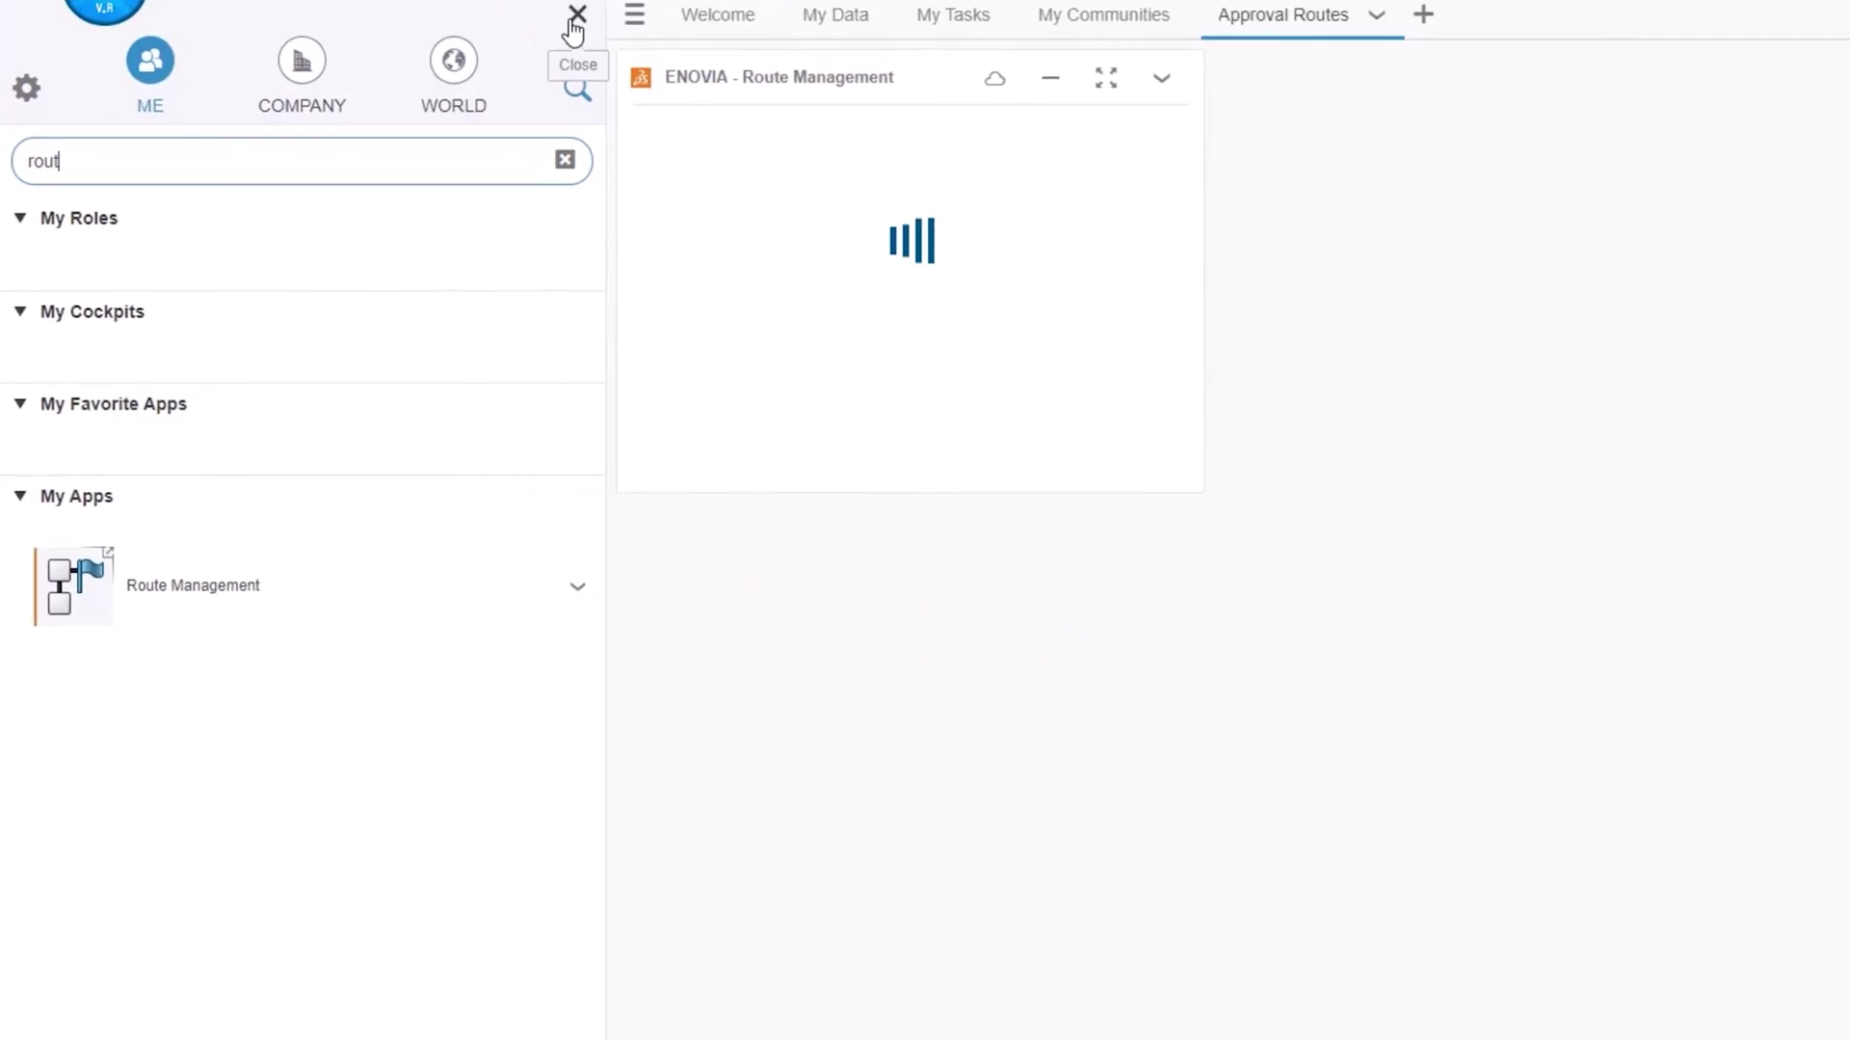
left_click(575, 21)
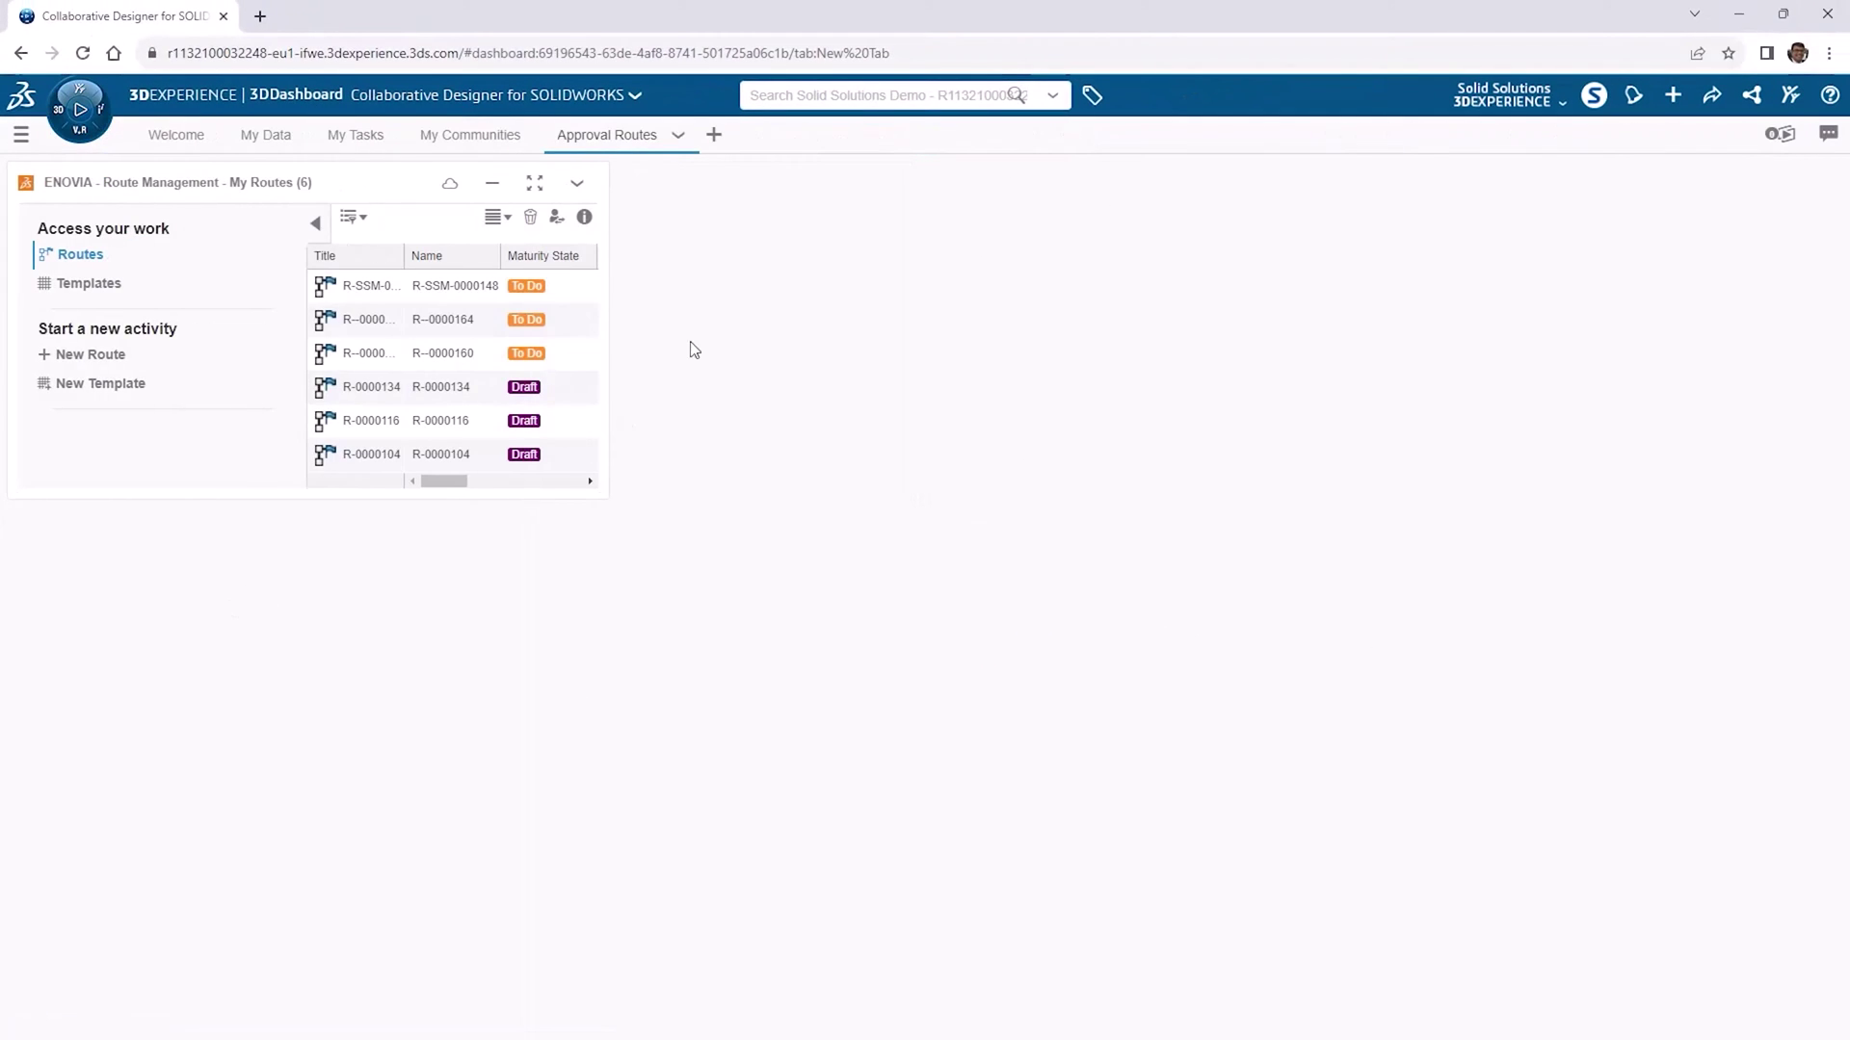
left_click(678, 142)
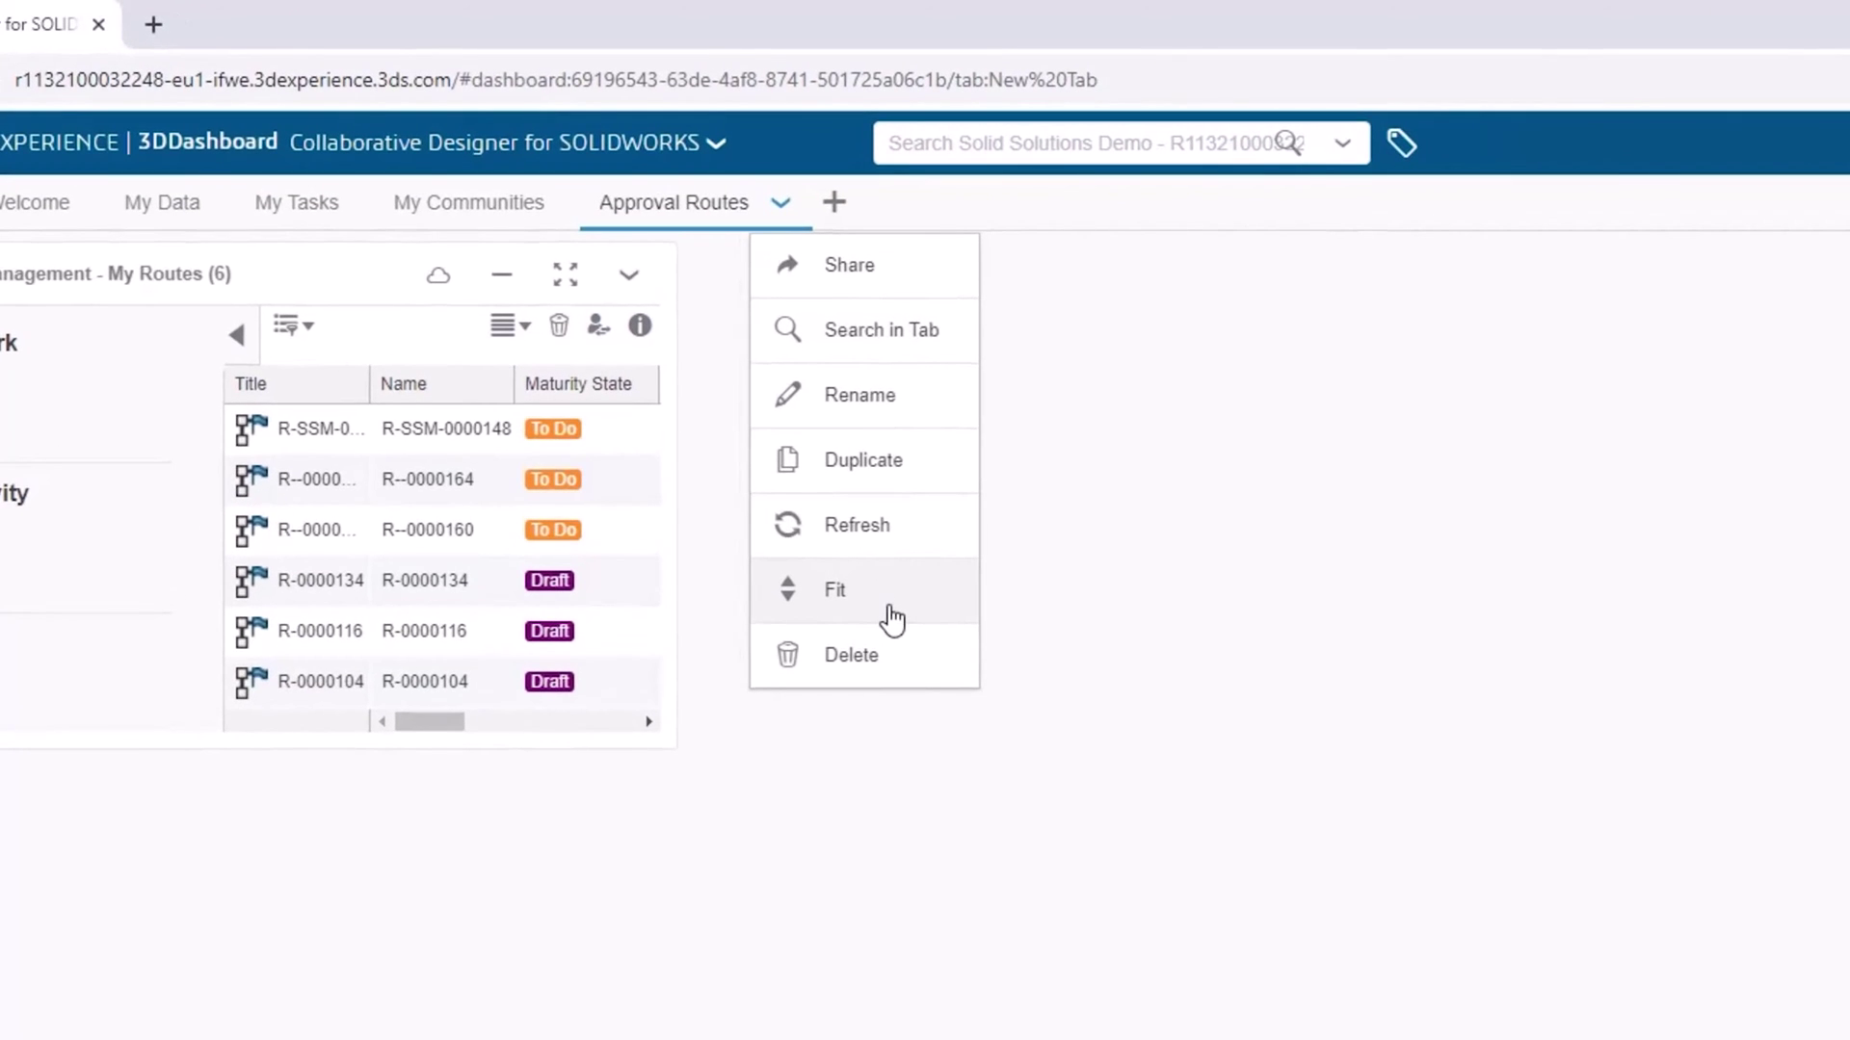
left_click(894, 619)
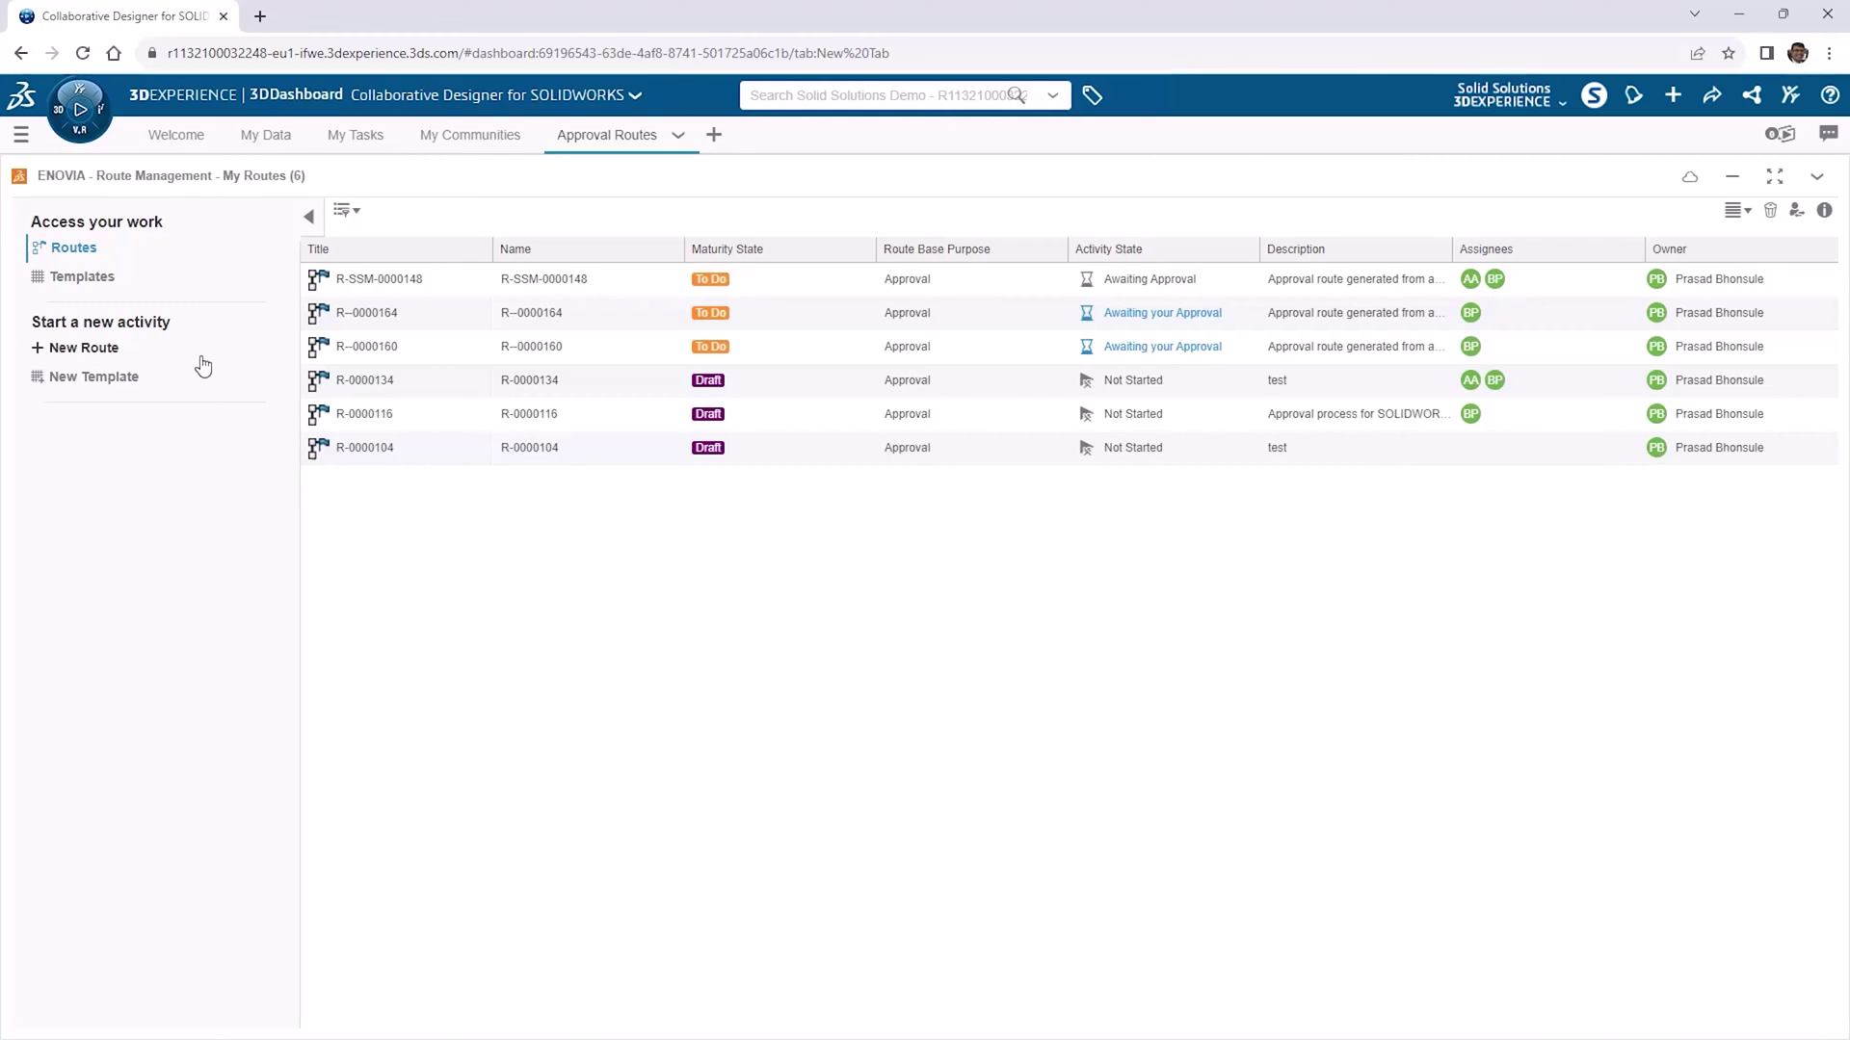
left_click(279, 139)
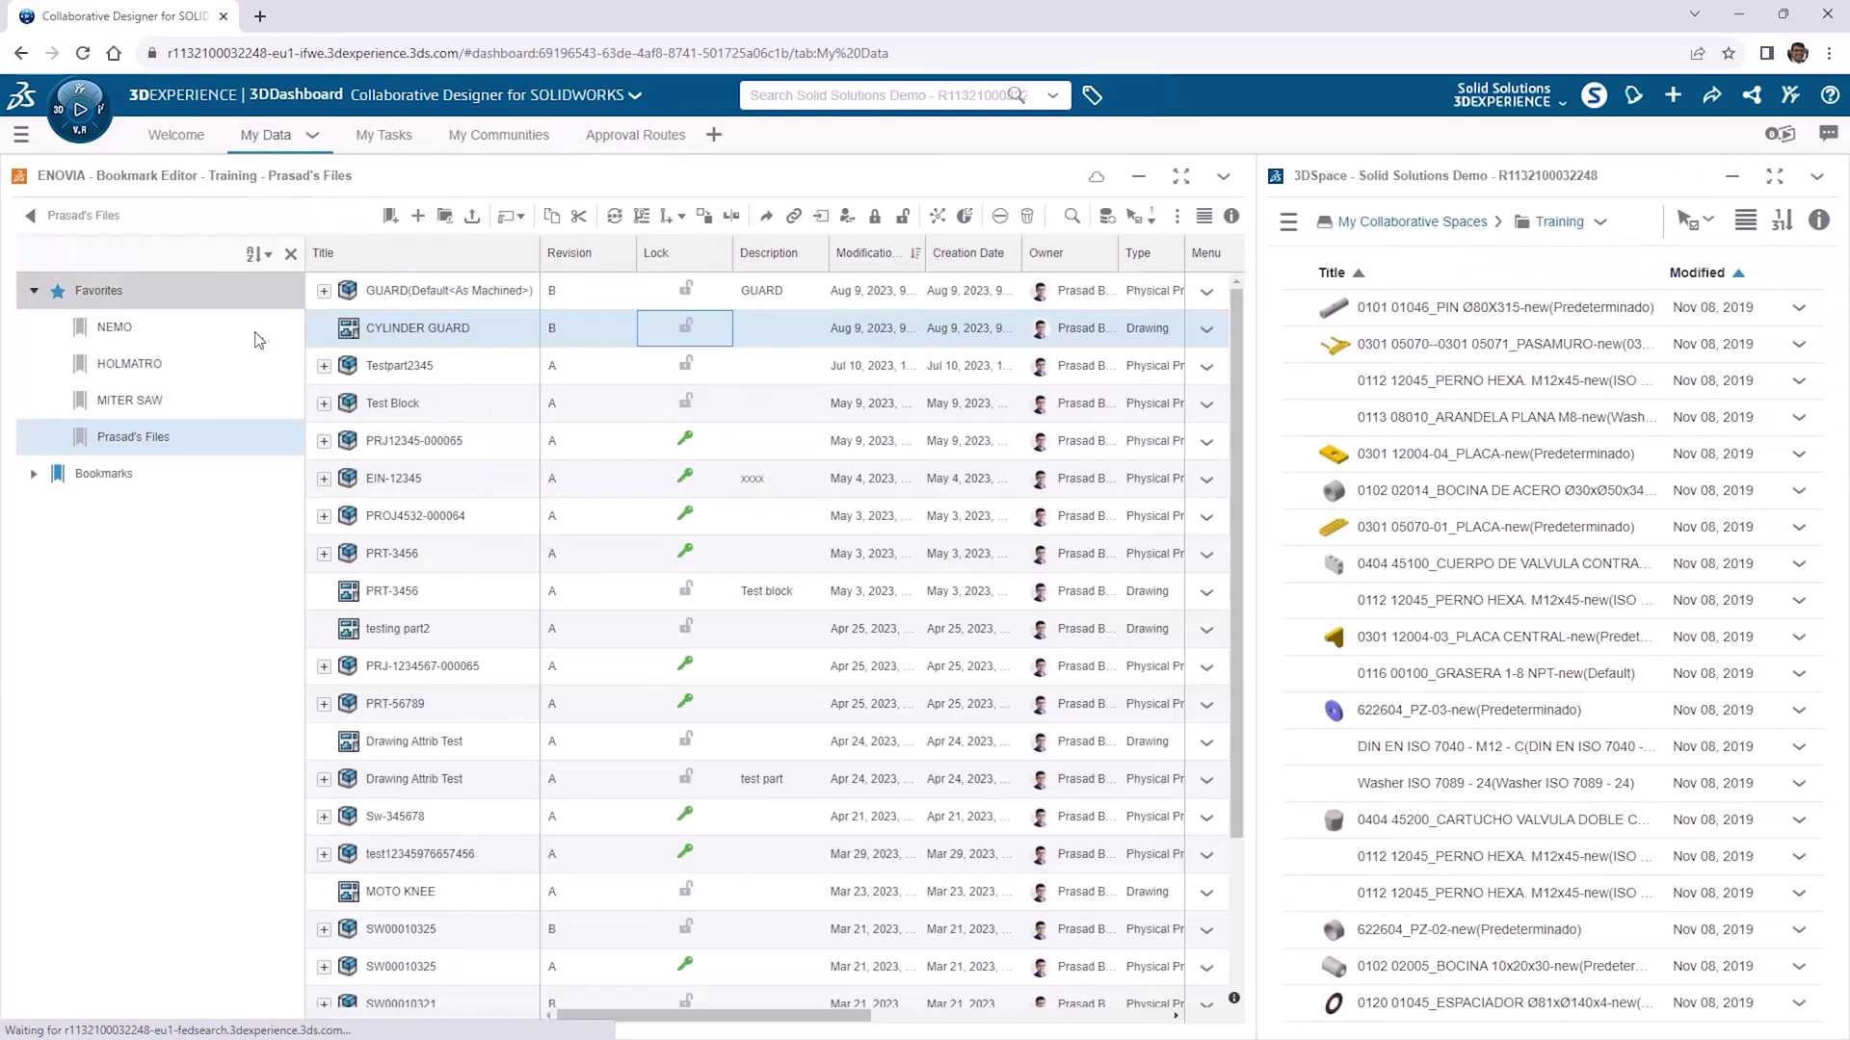
left_click(395, 303)
left_click(471, 341)
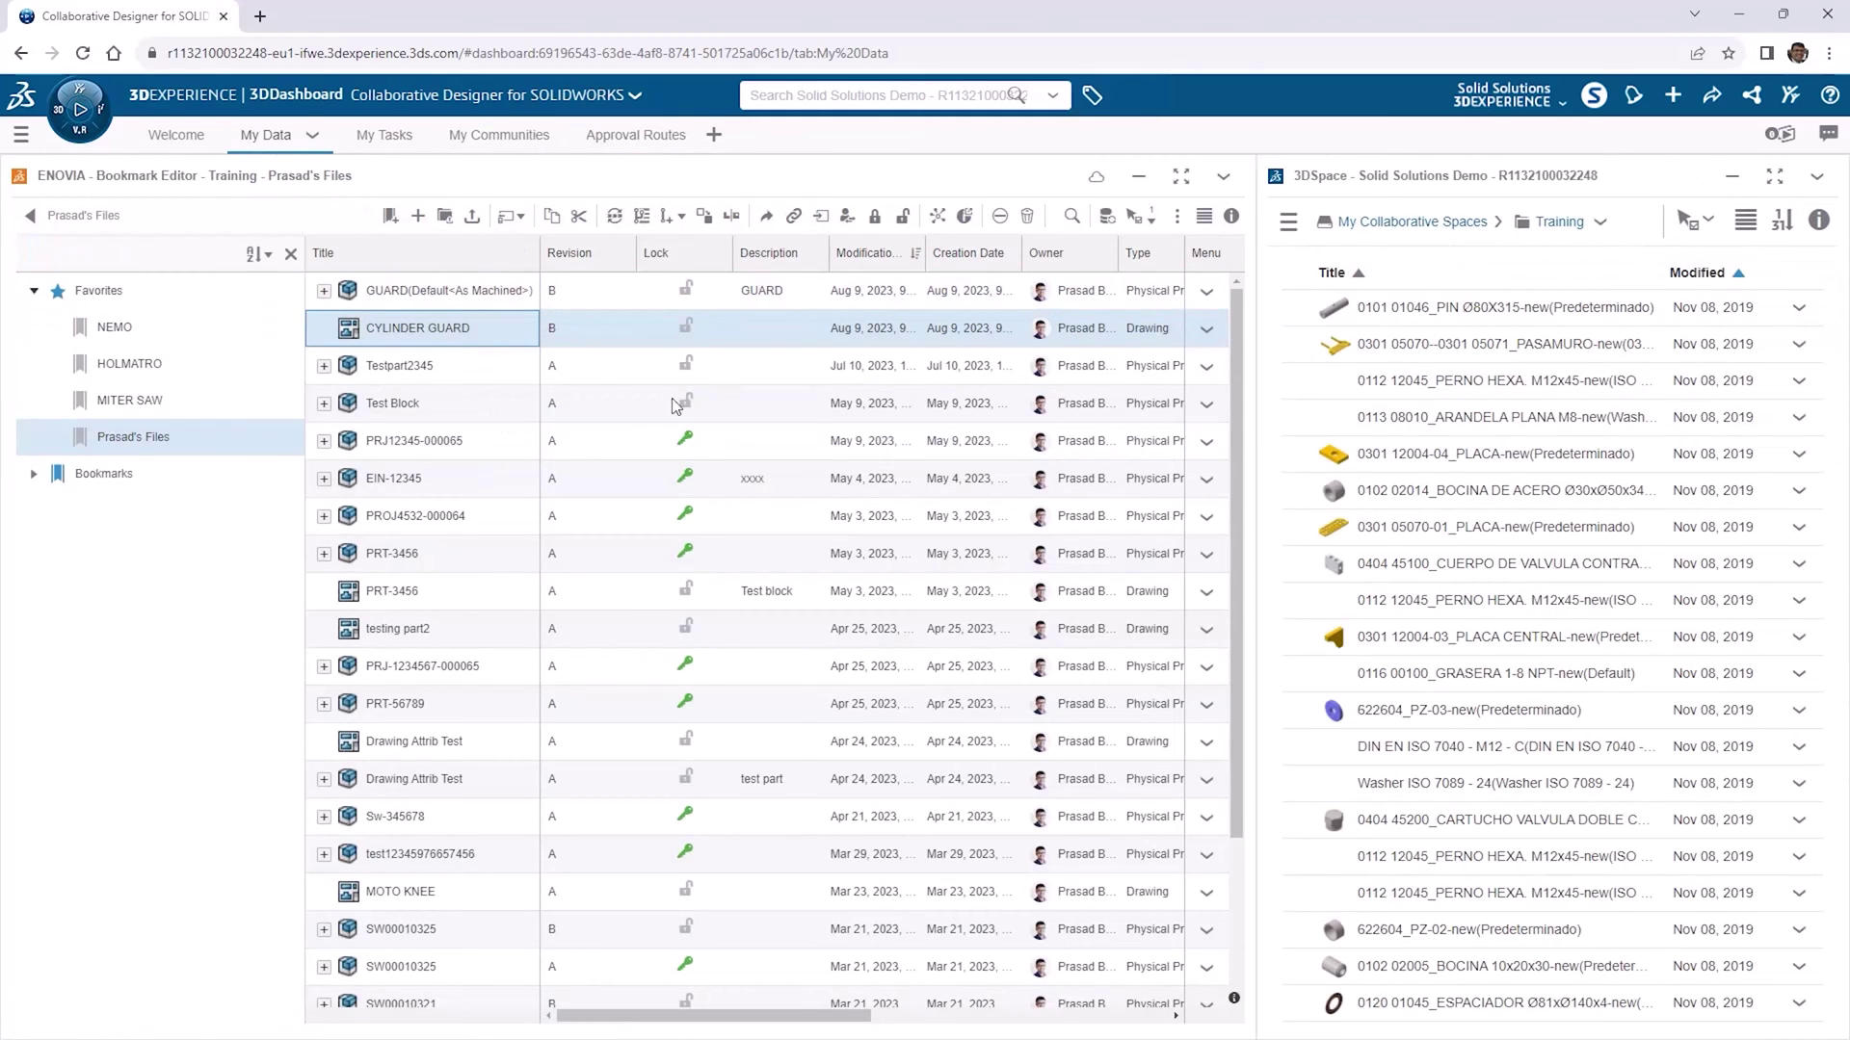
left_click_drag(815, 1017, 956, 1017)
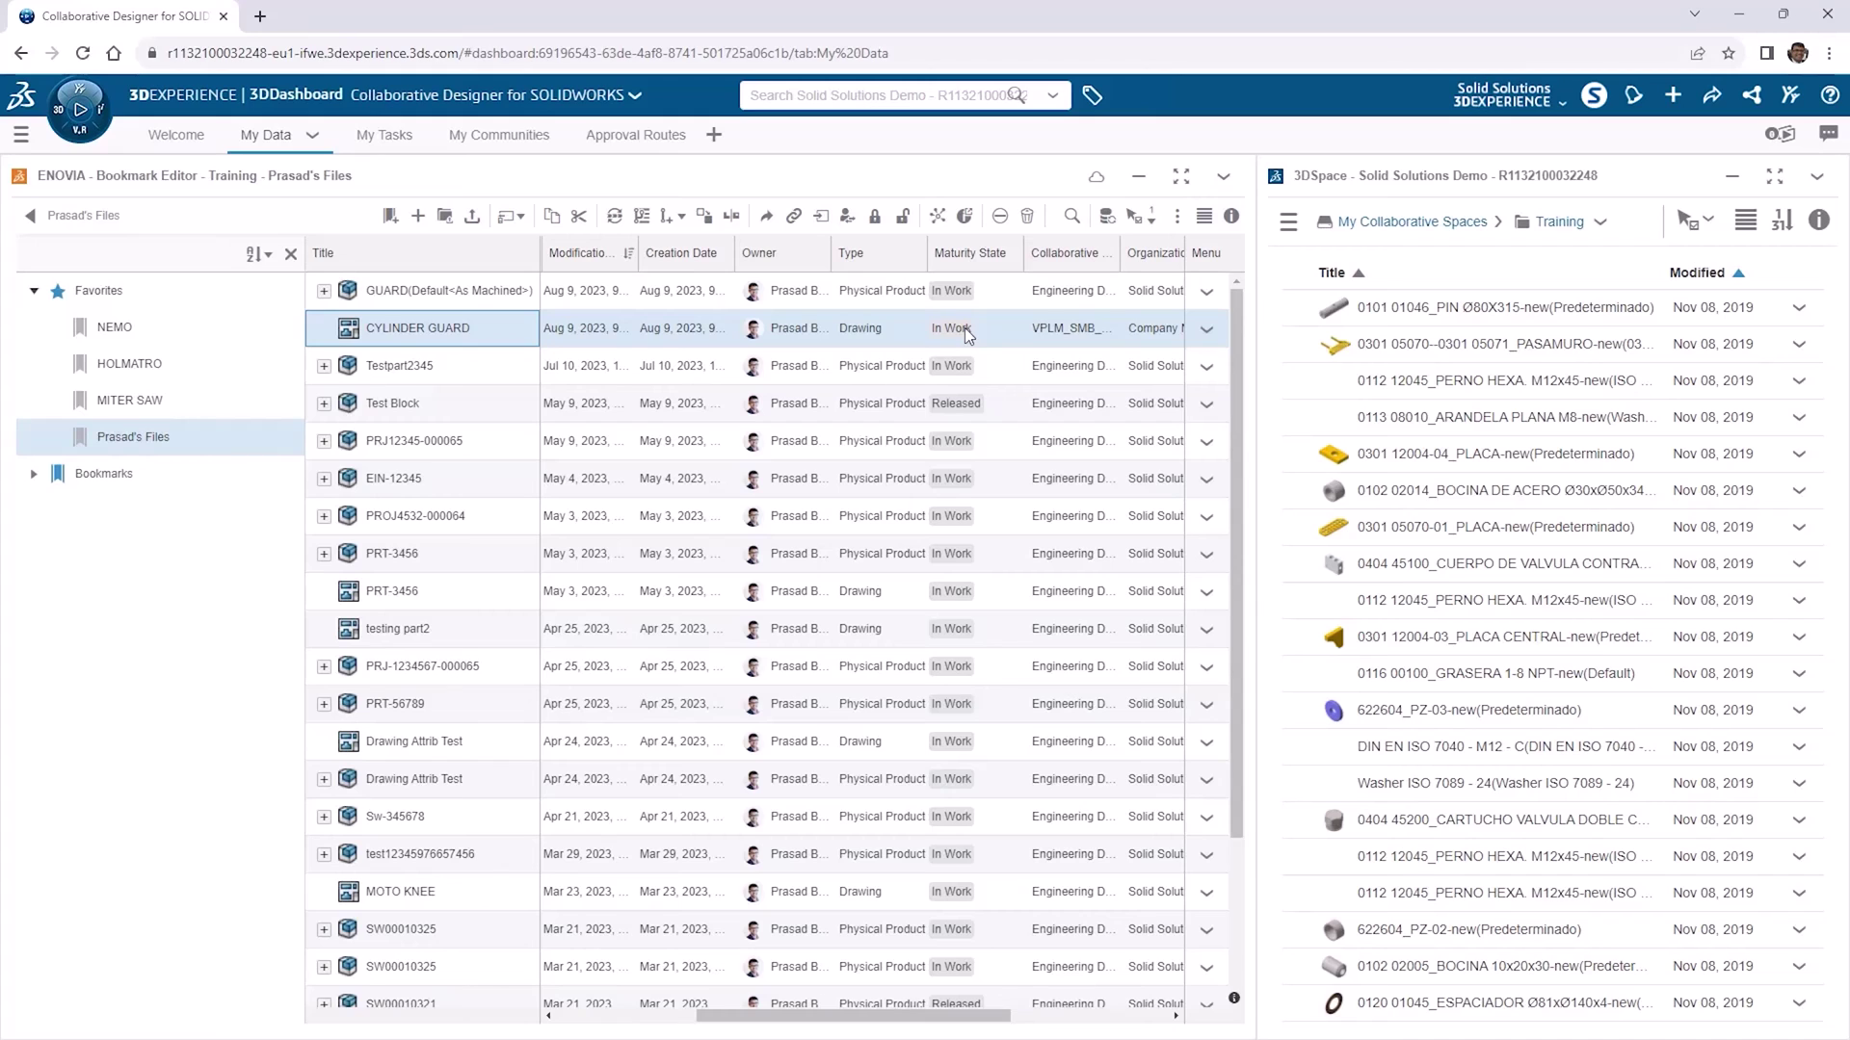
left_click(650, 135)
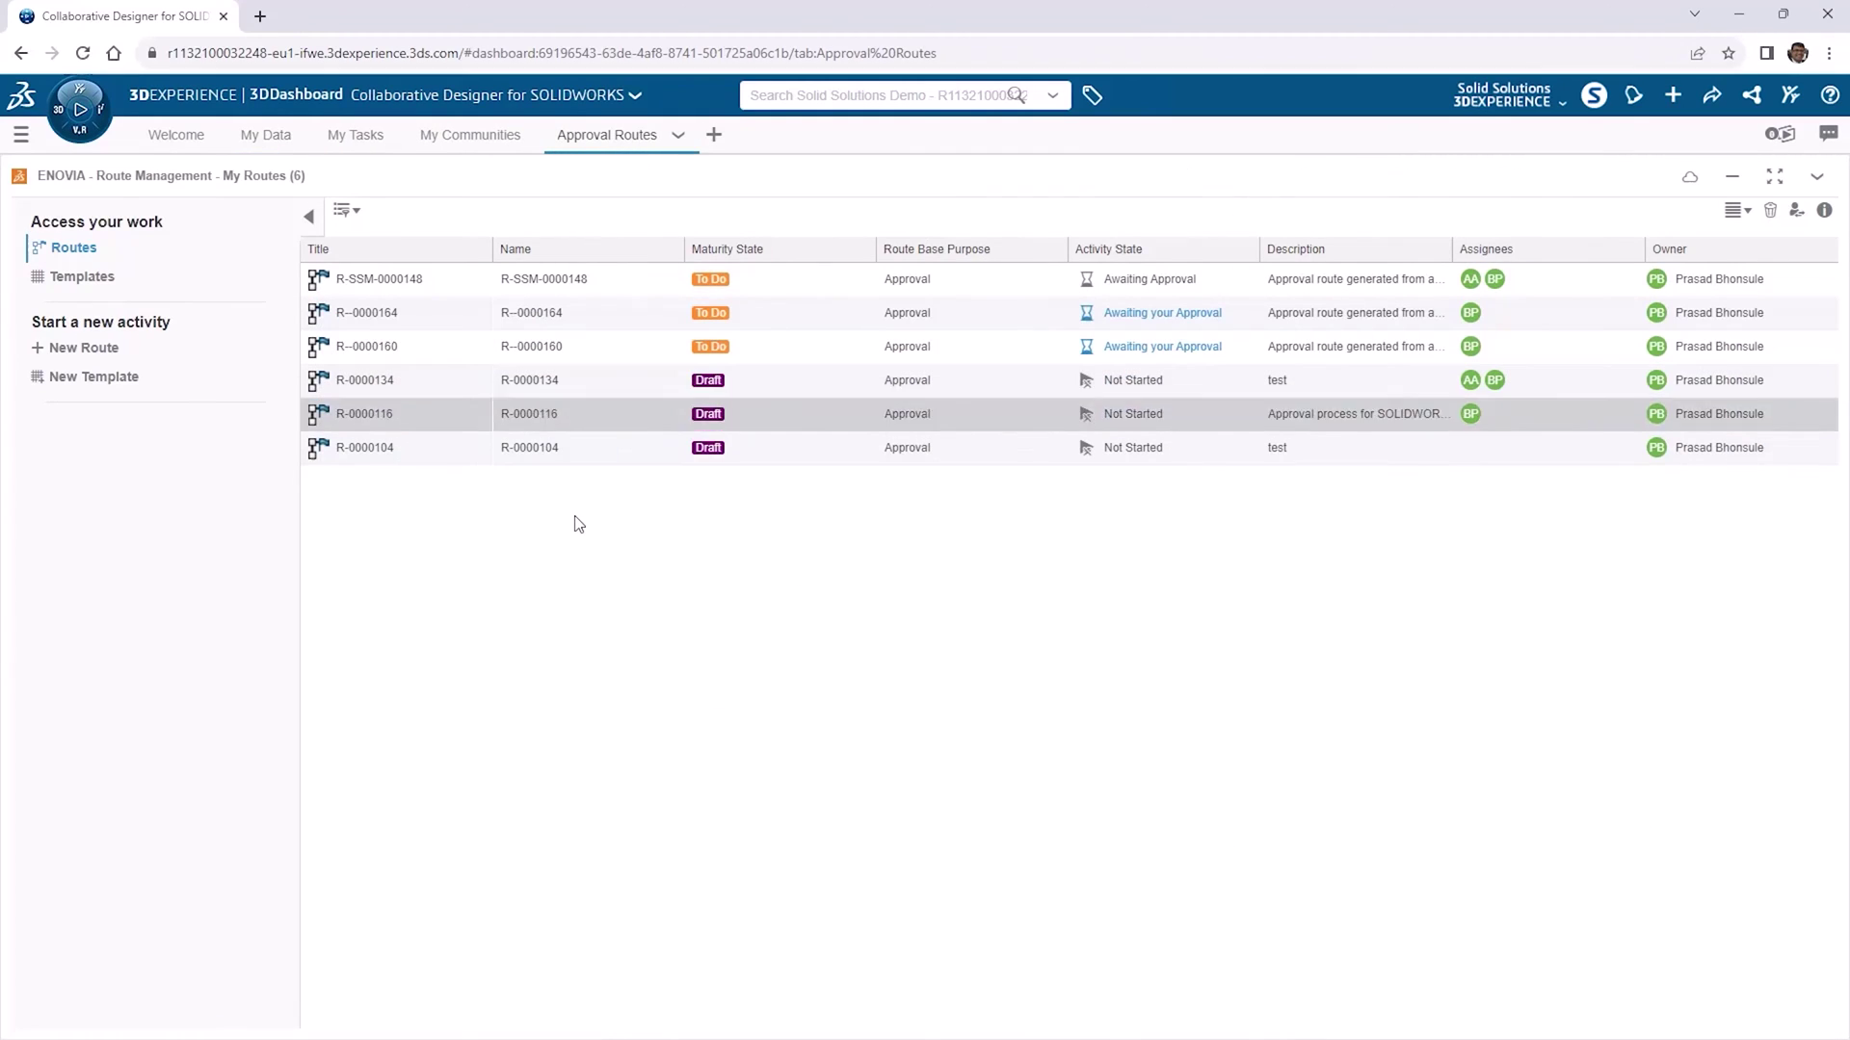
Create a new route titled 'Cylinder Guard Release' and copy the title into its description.
left_click(48, 349)
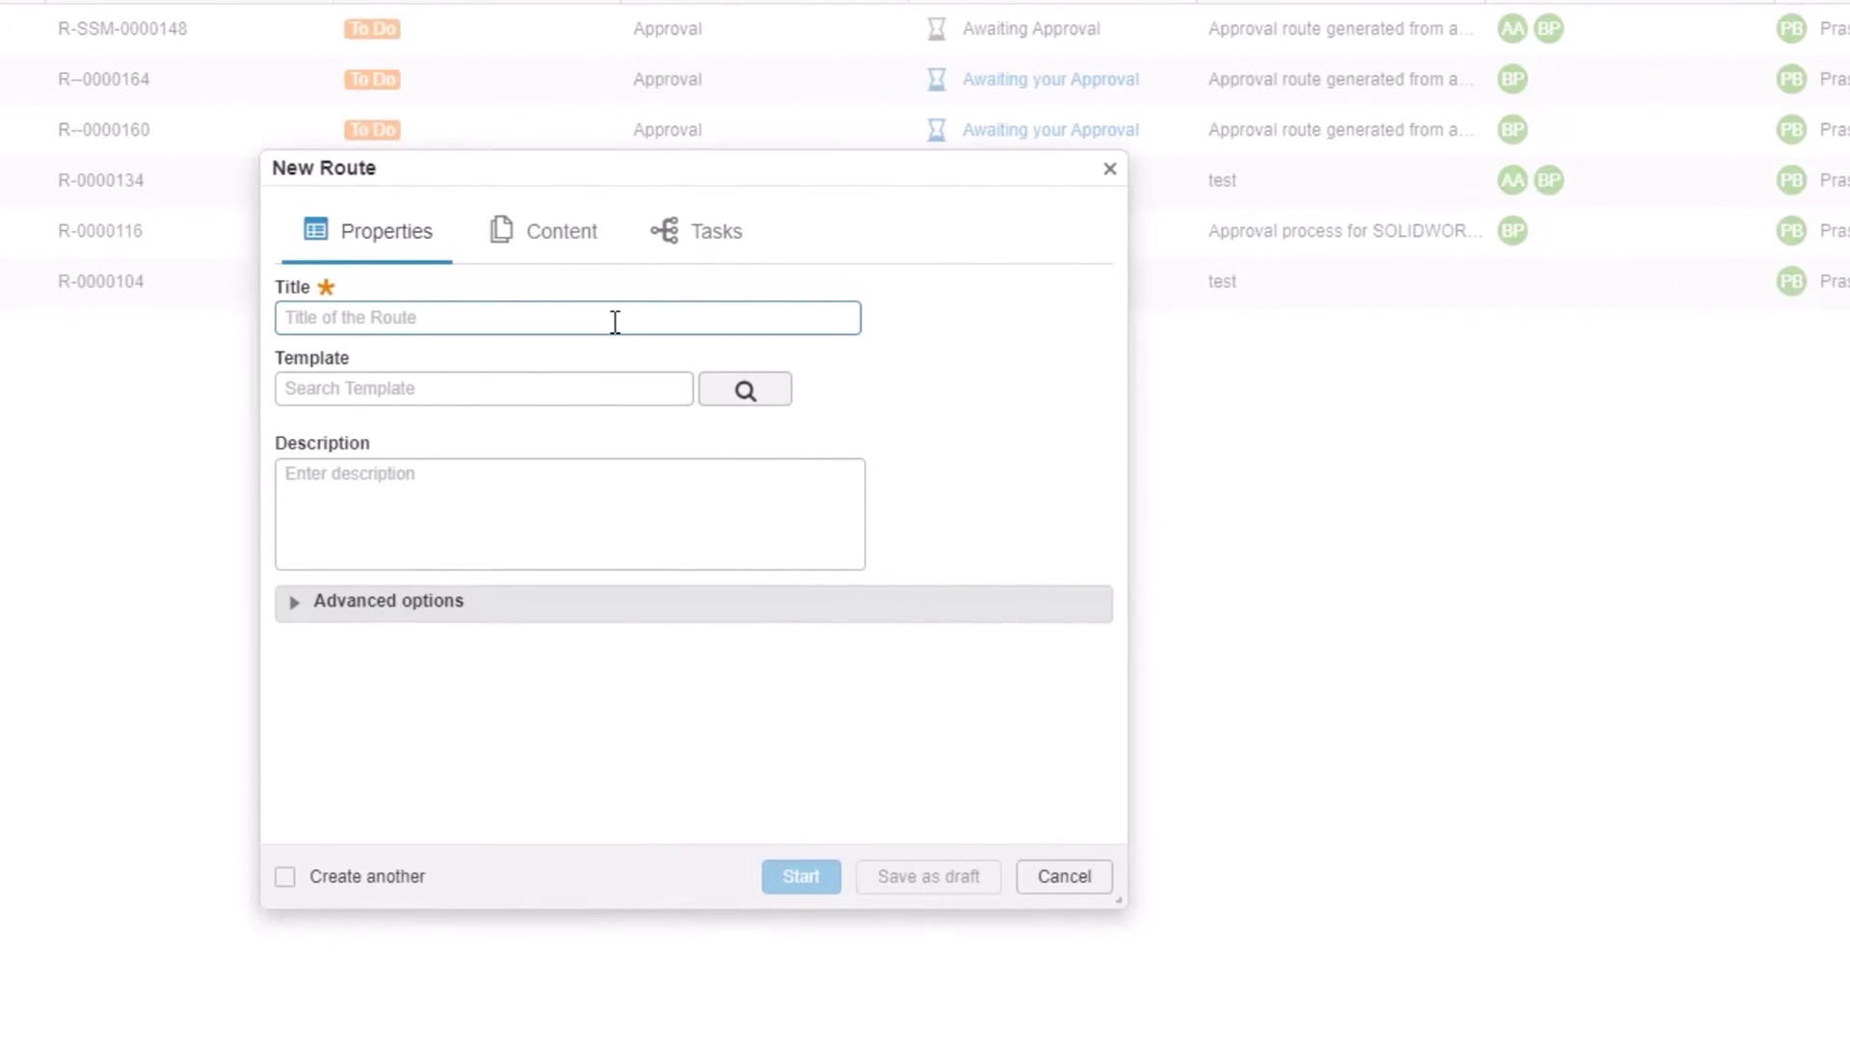
type("Cylinder Guard Release")
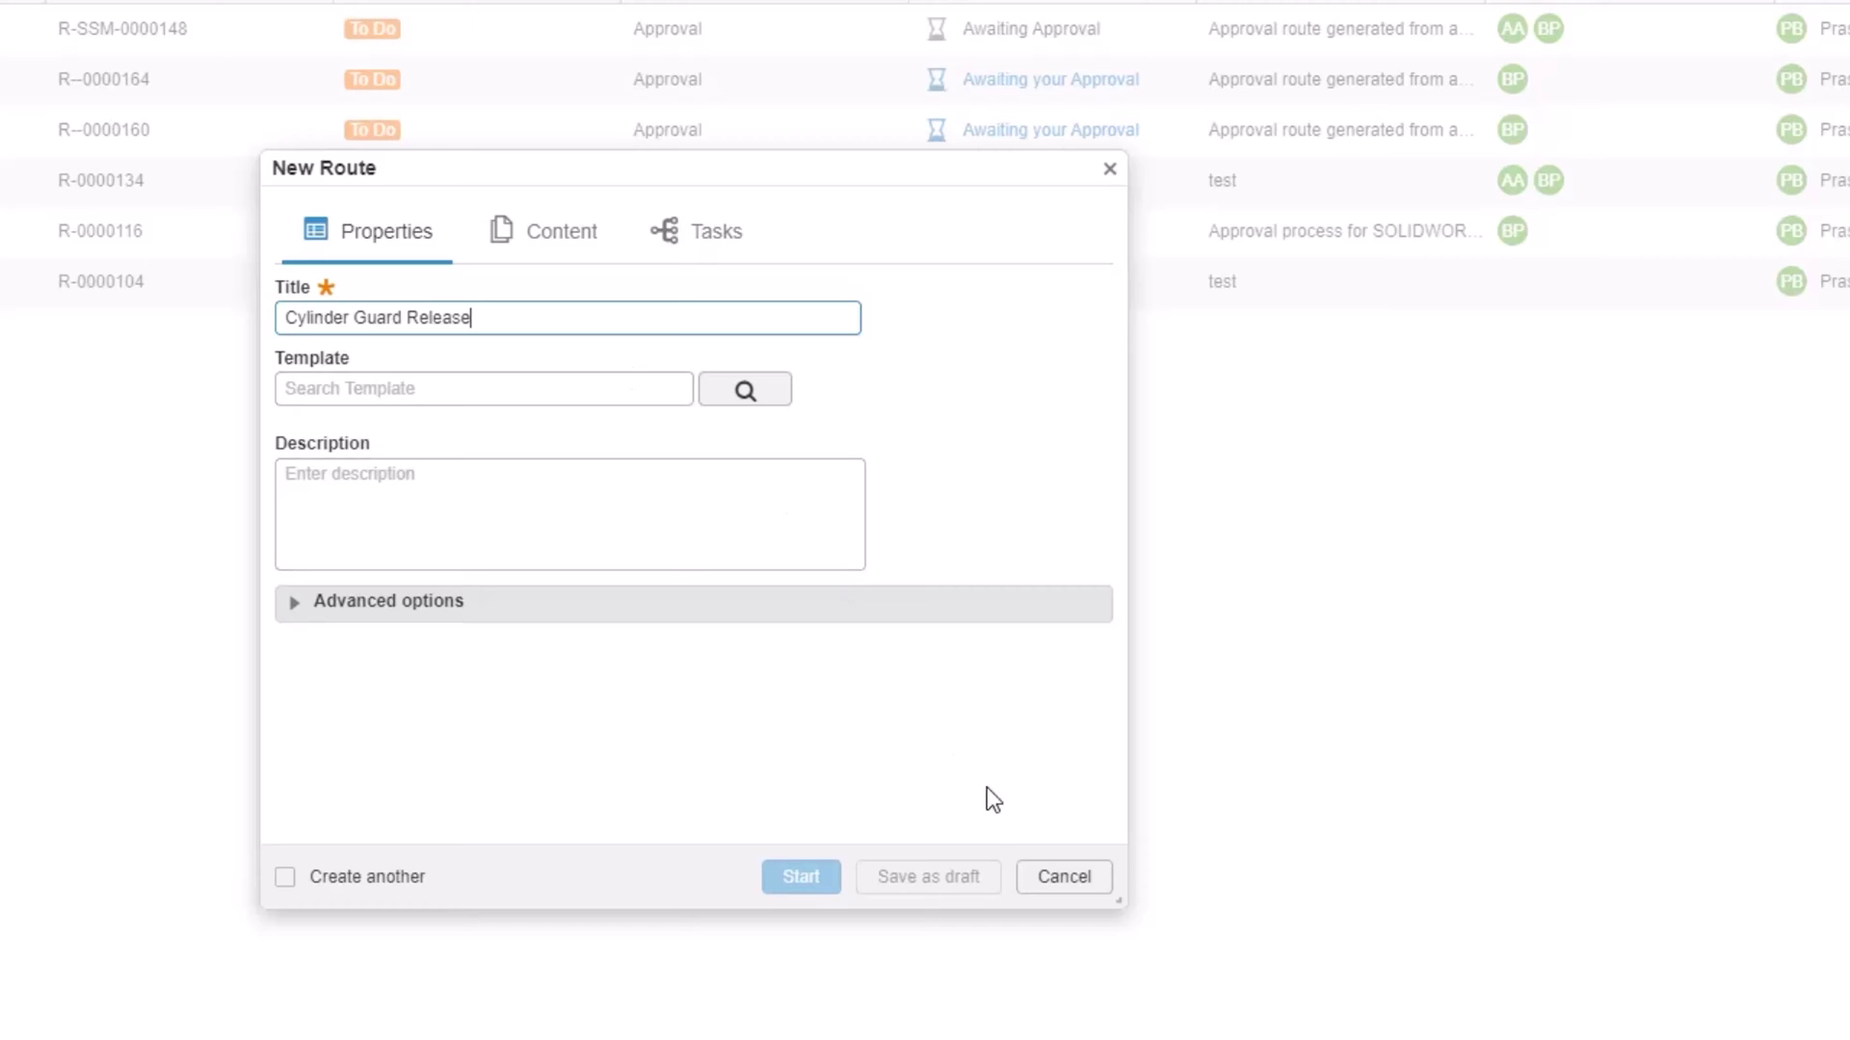
left_click_drag(1118, 905, 1562, 995)
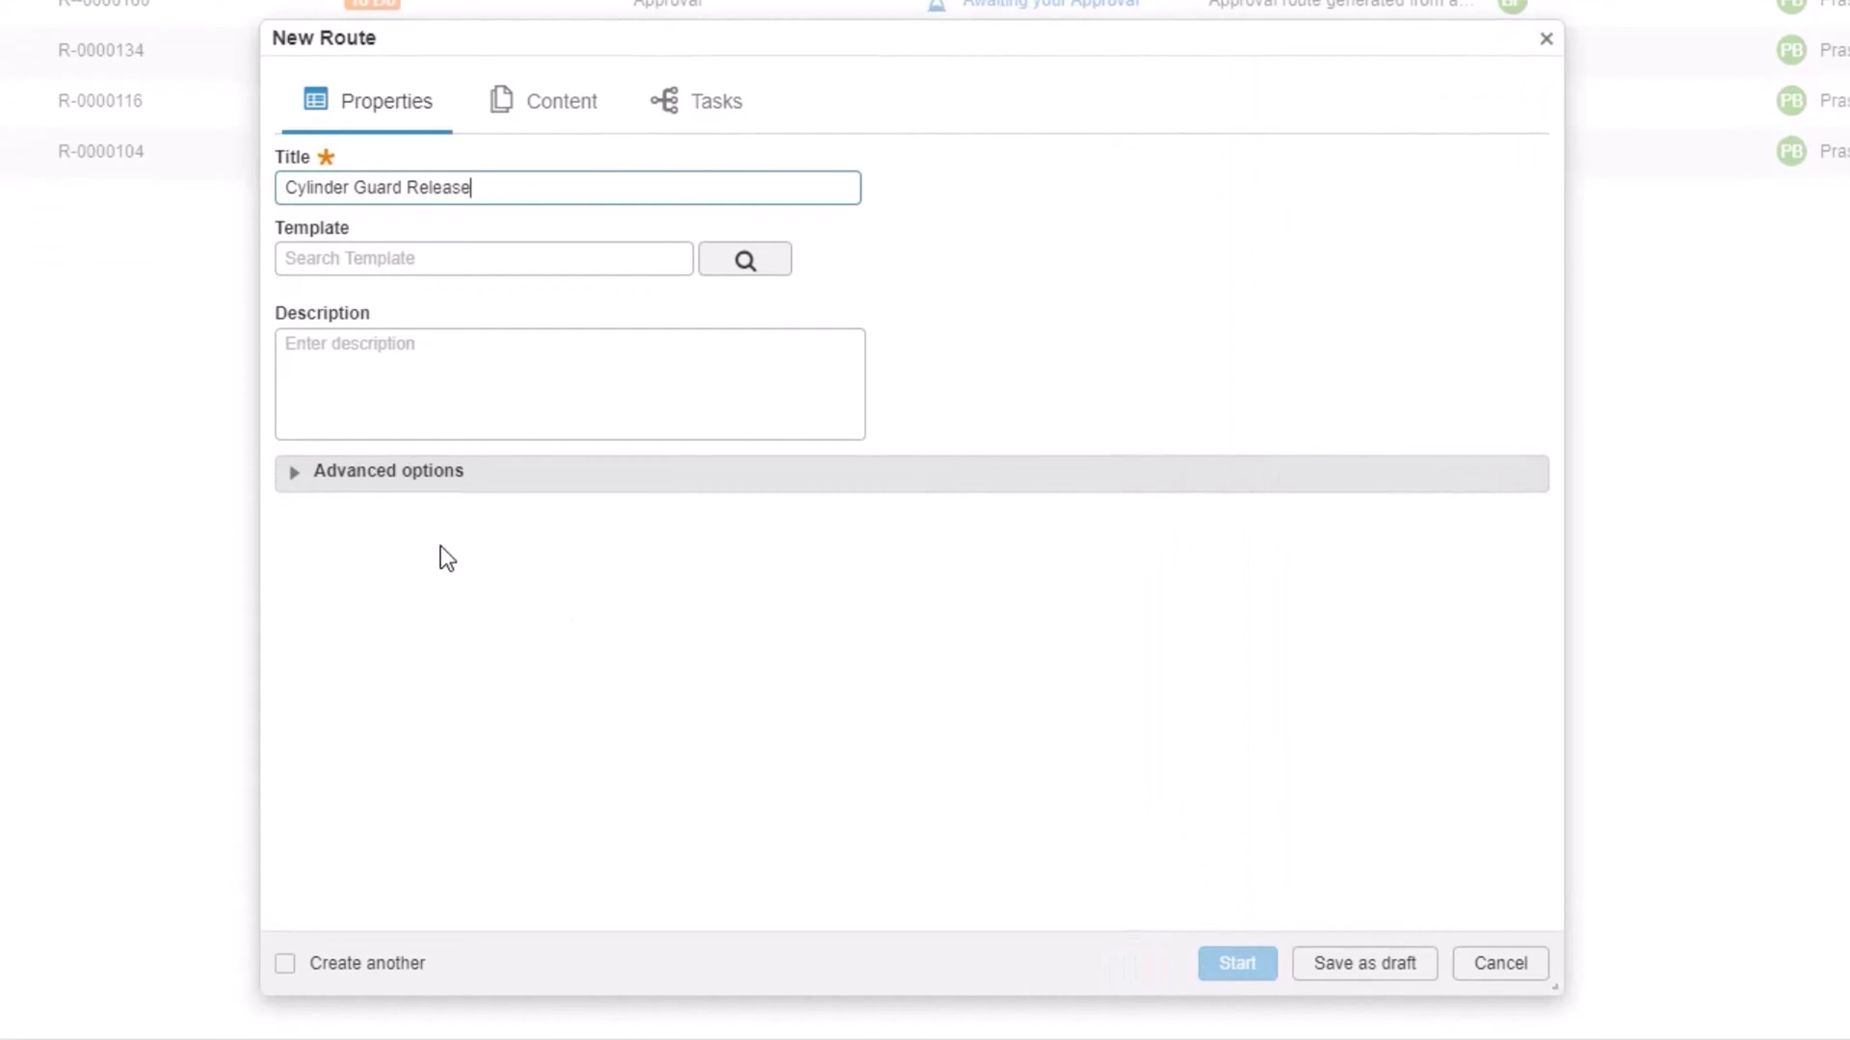
left_click(349, 386)
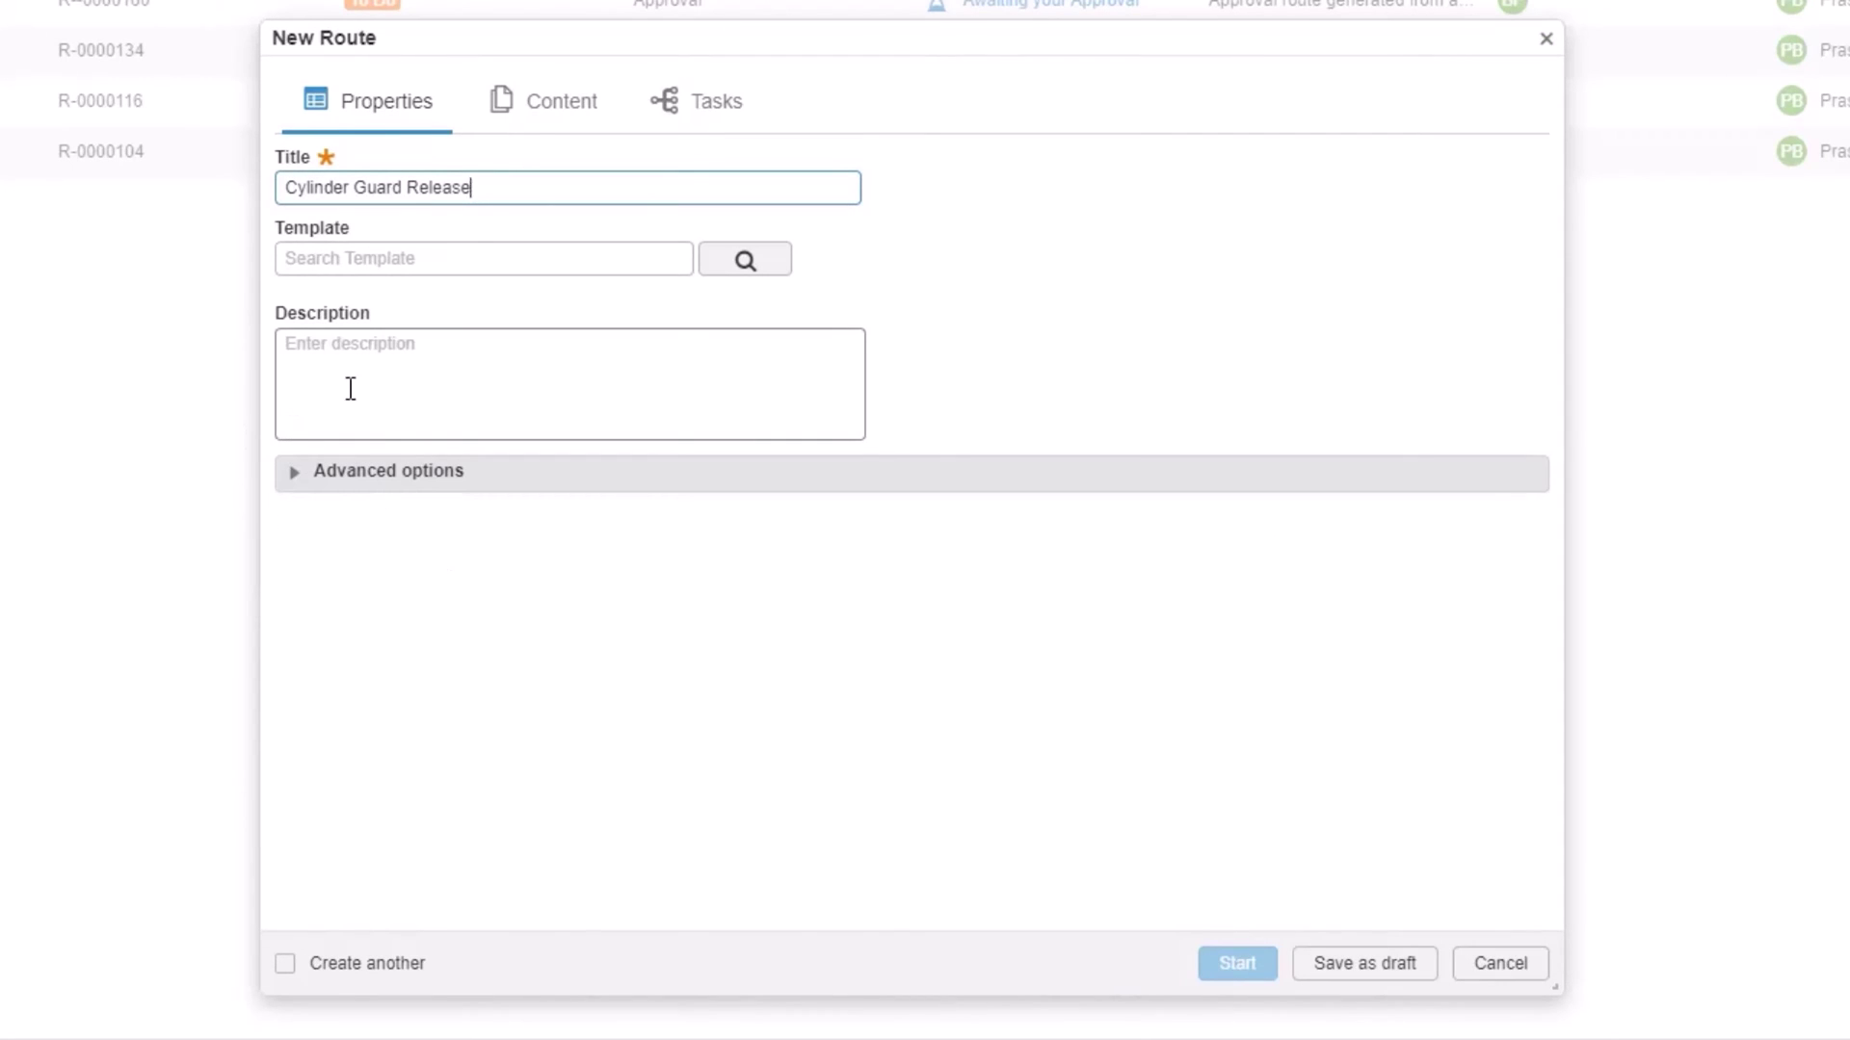
left_click_drag(482, 188, 90, 181)
key("ctrl+c")
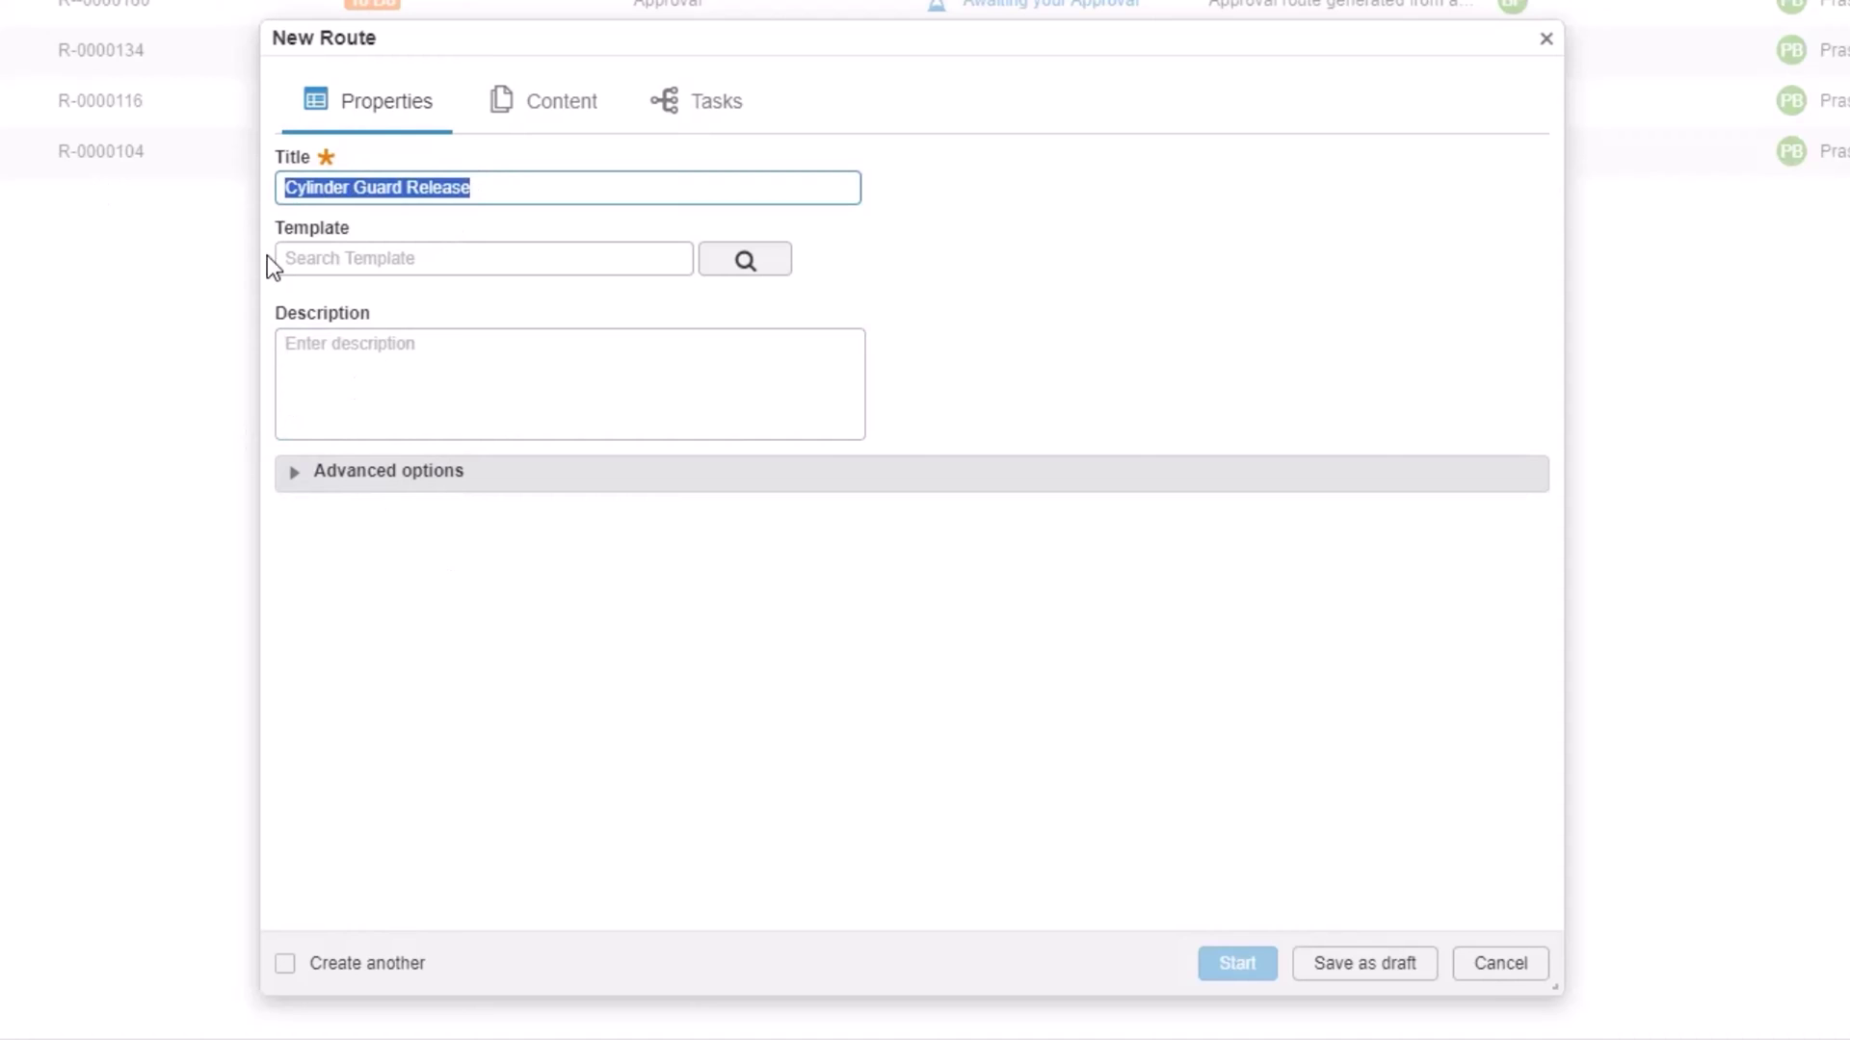
left_click(540, 389)
key("ctrl+v")
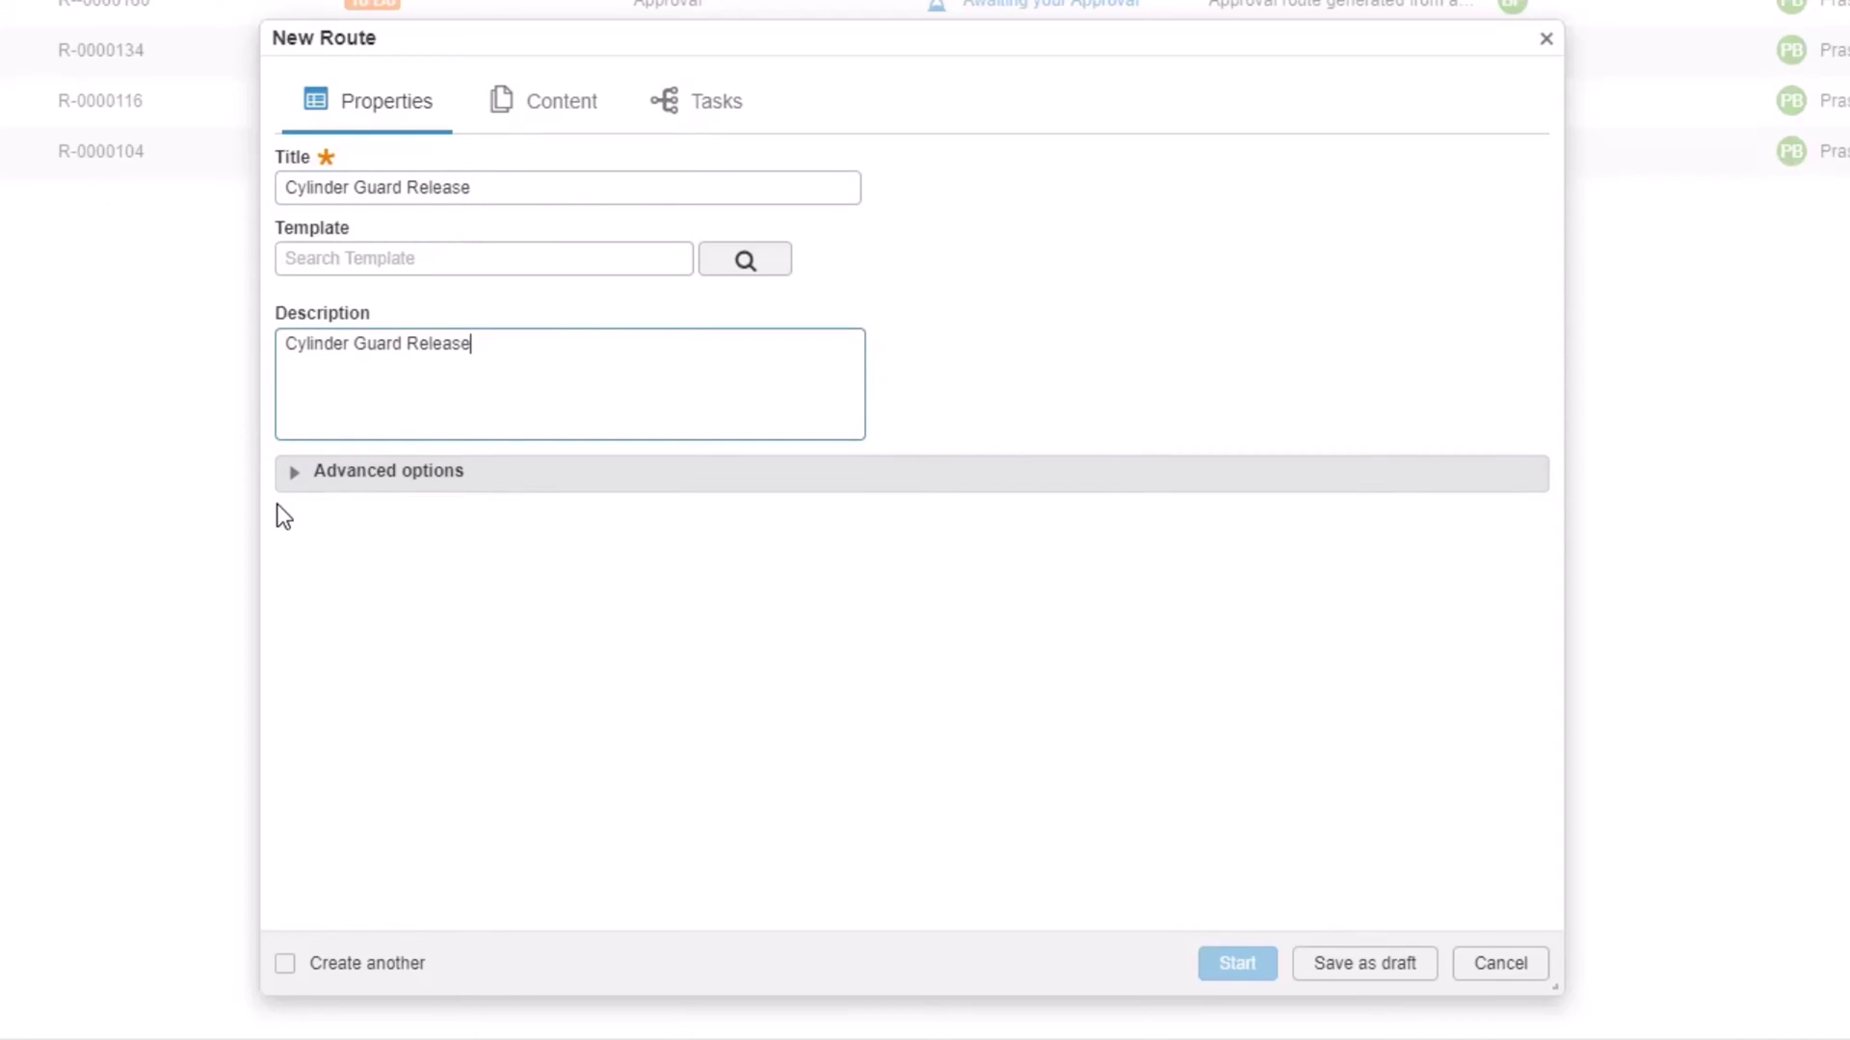
In advanced options, set base purpose to Approval and completion action to Promote Connected Object.
left_click(299, 482)
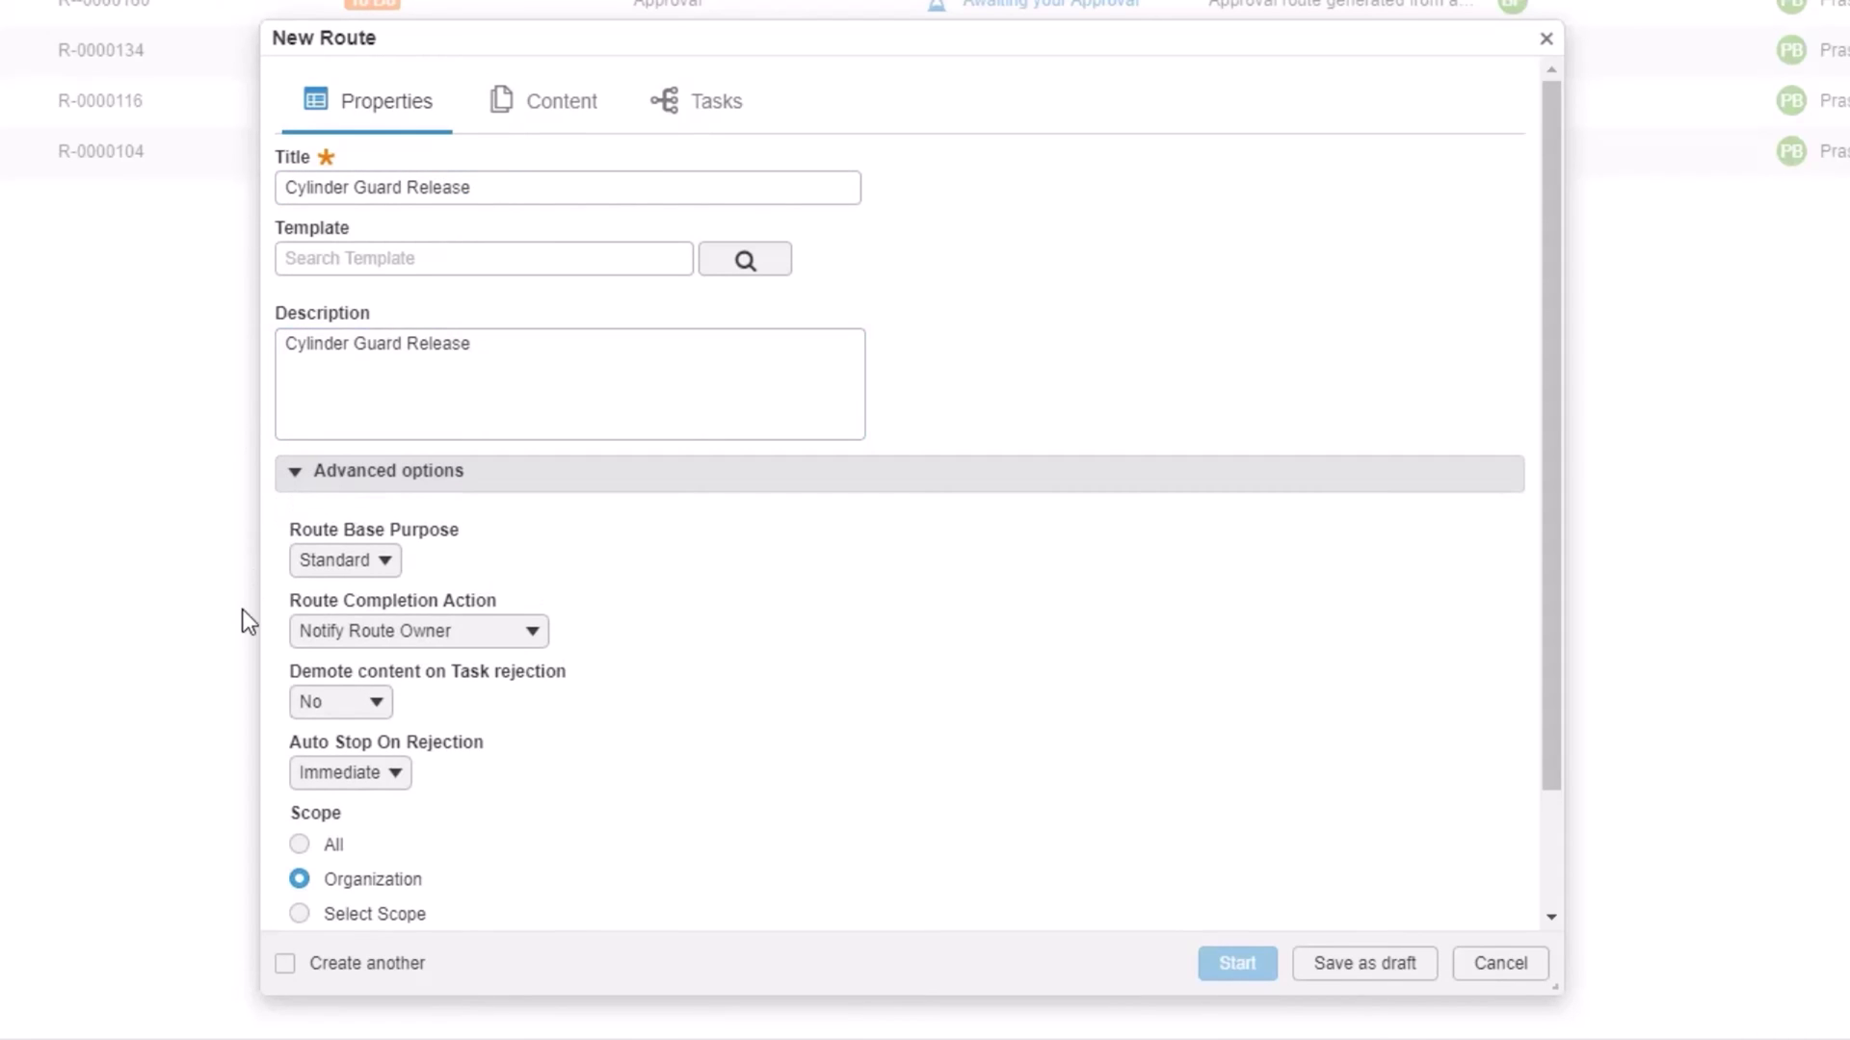
left_click(302, 573)
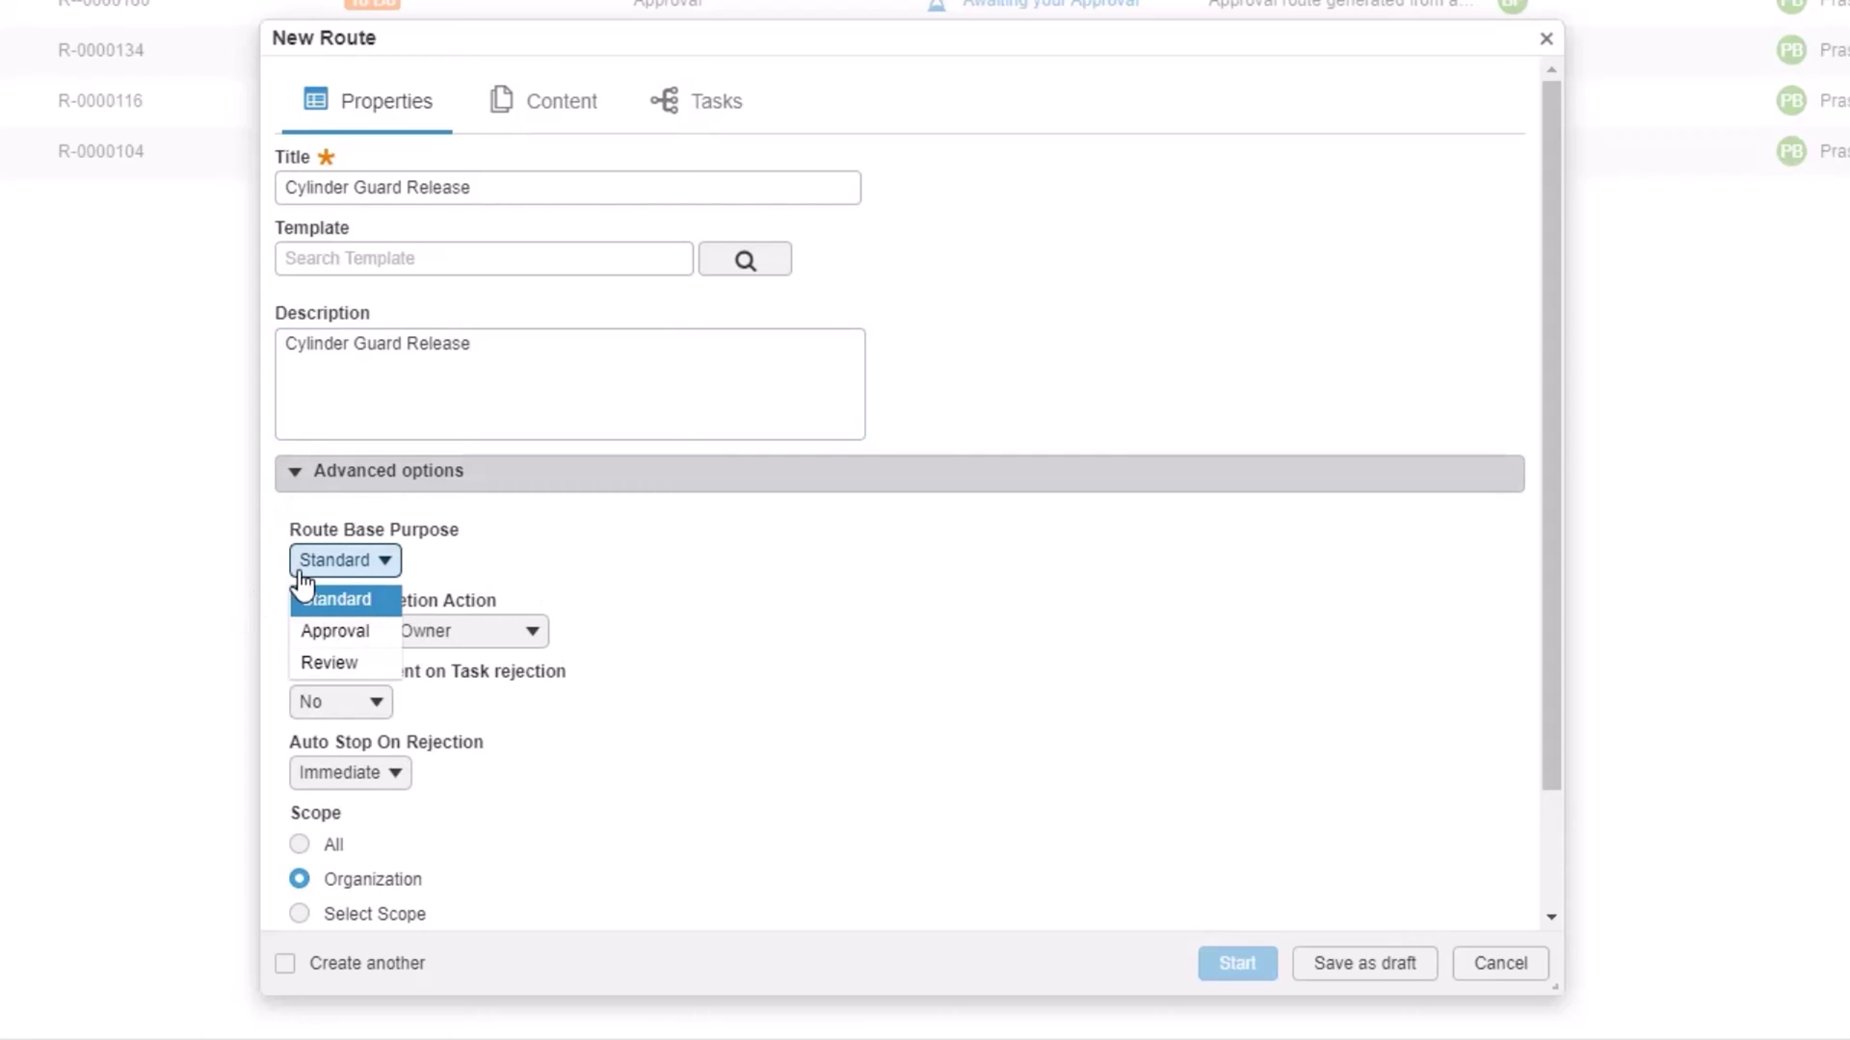
left_click(376, 628)
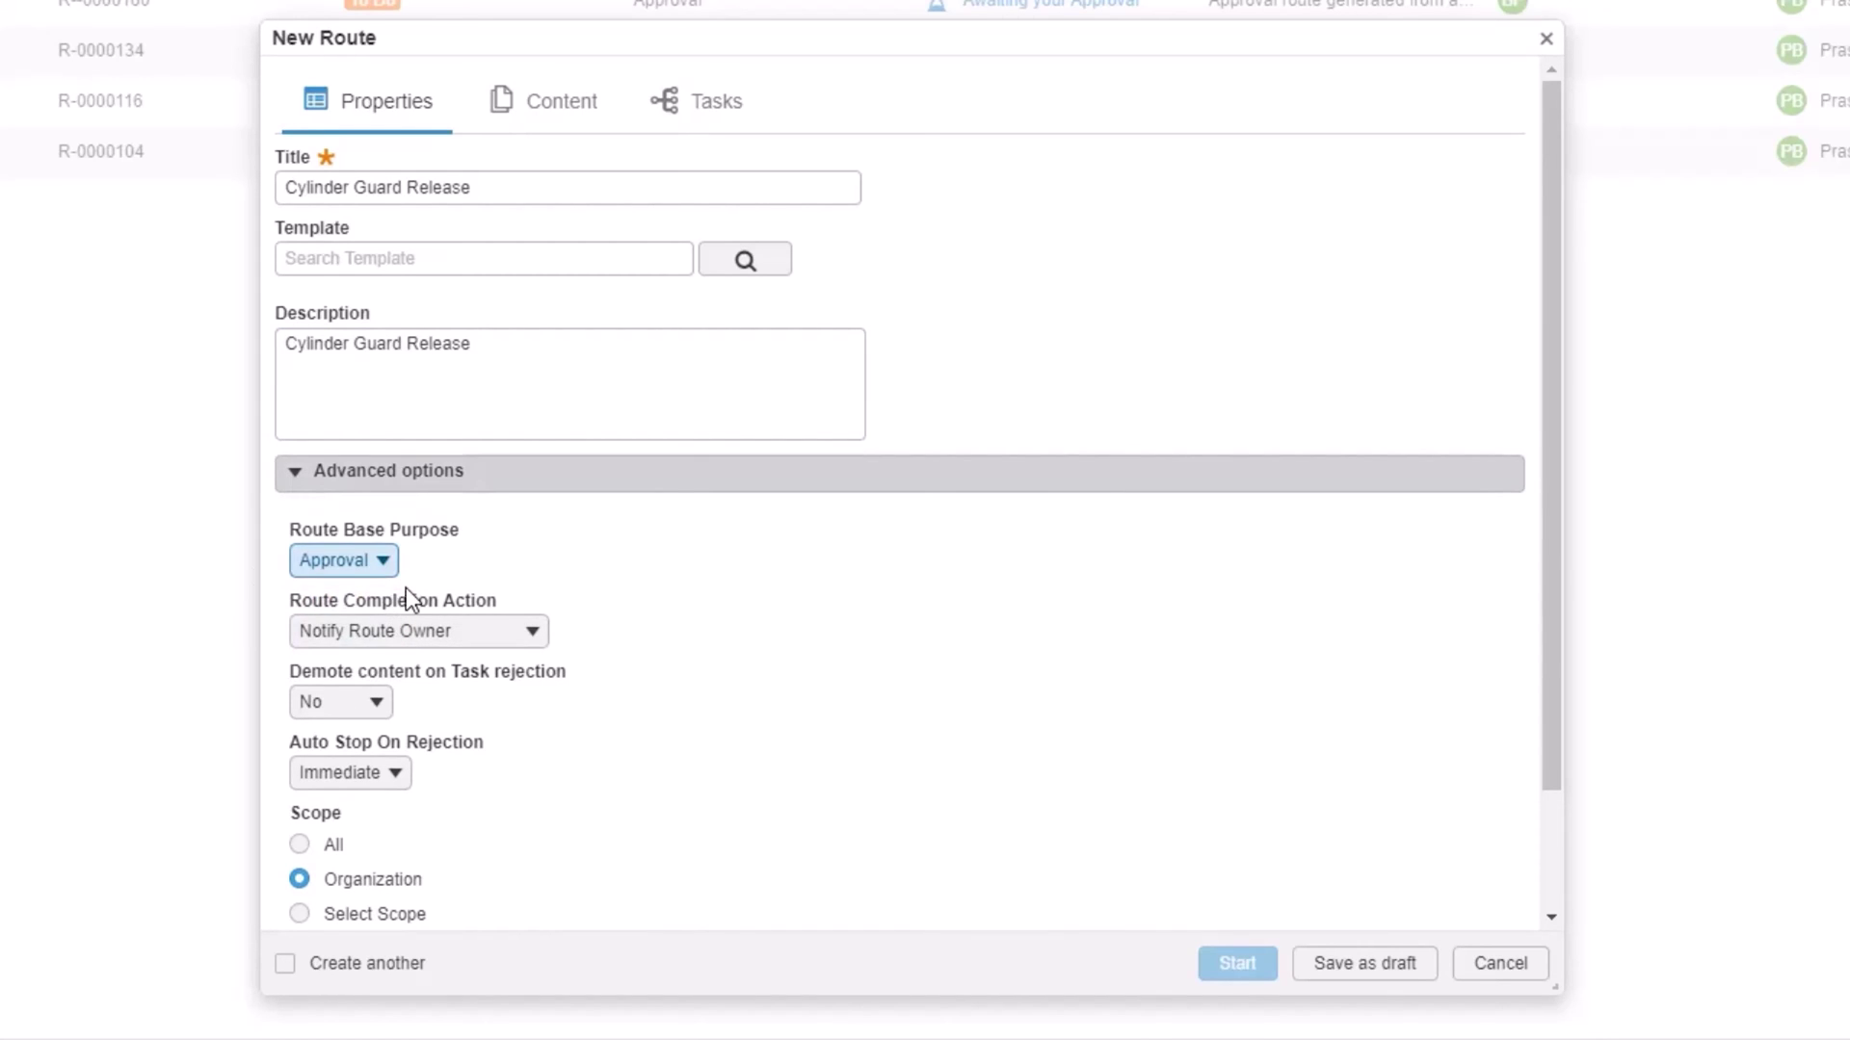
left_click(417, 632)
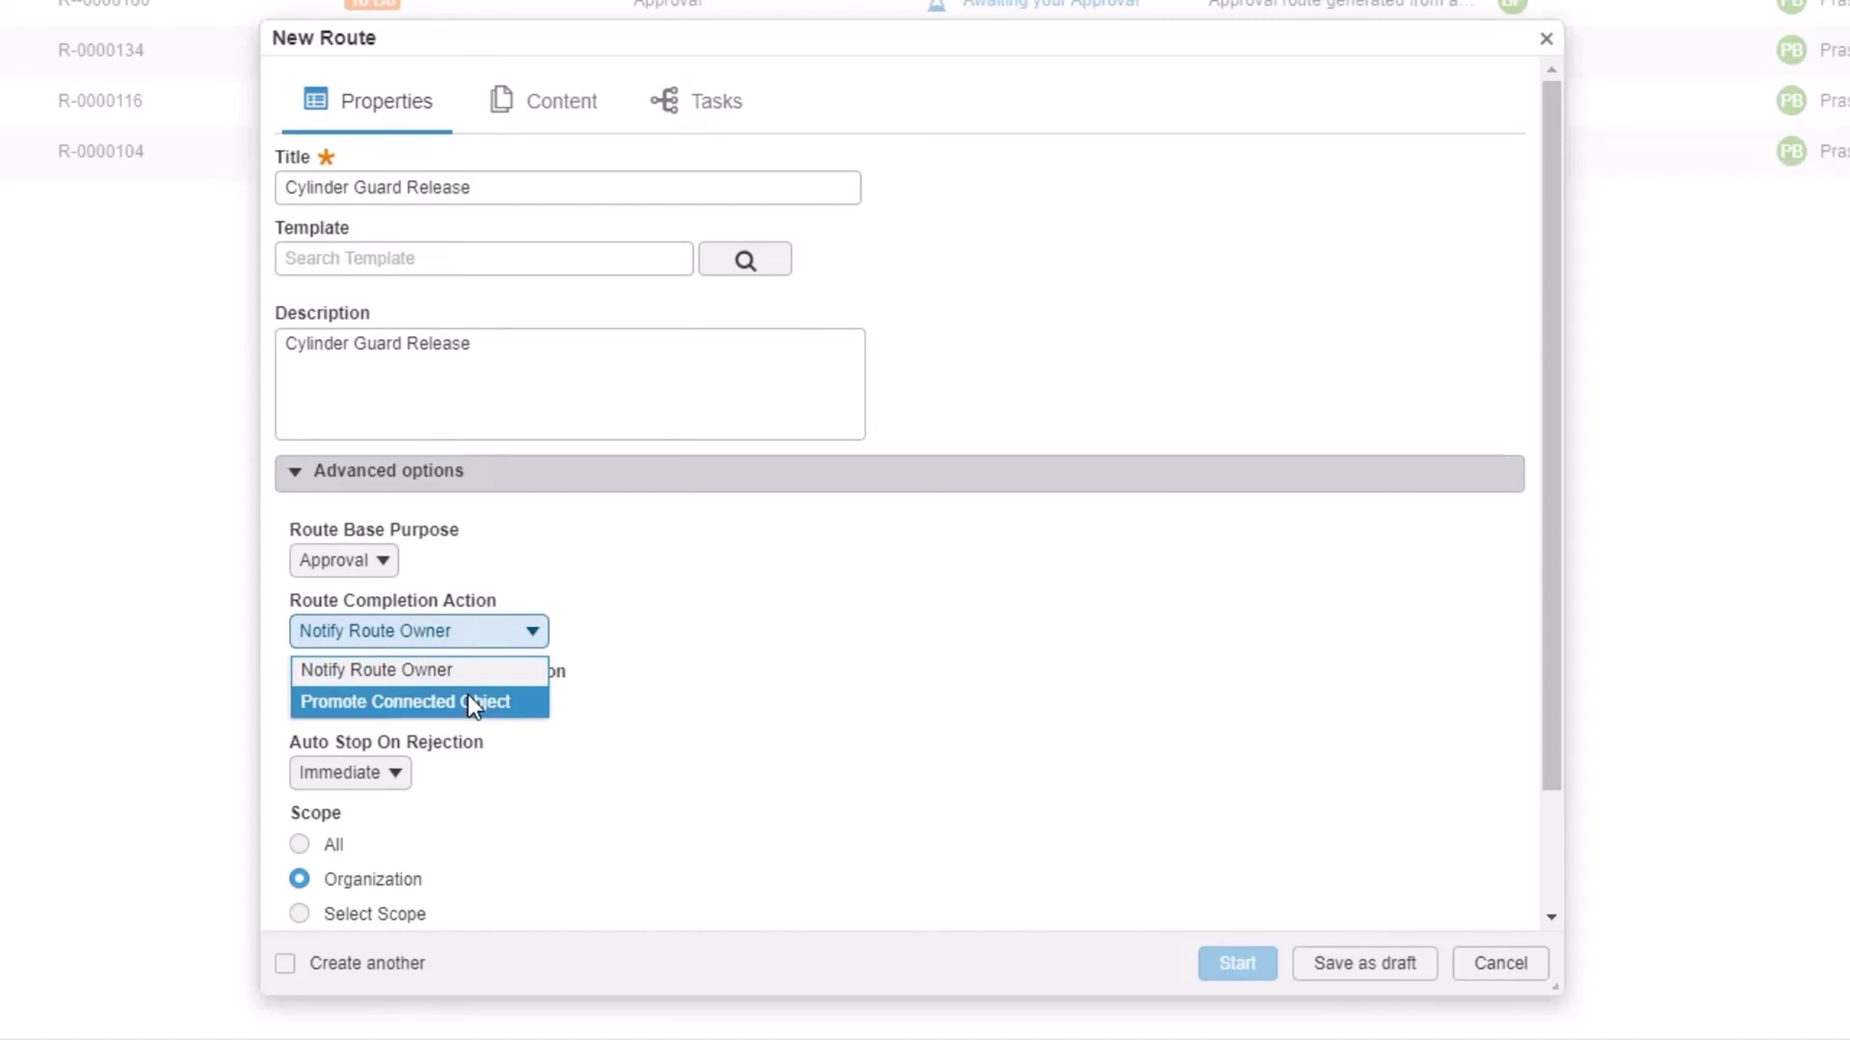
left_click(508, 704)
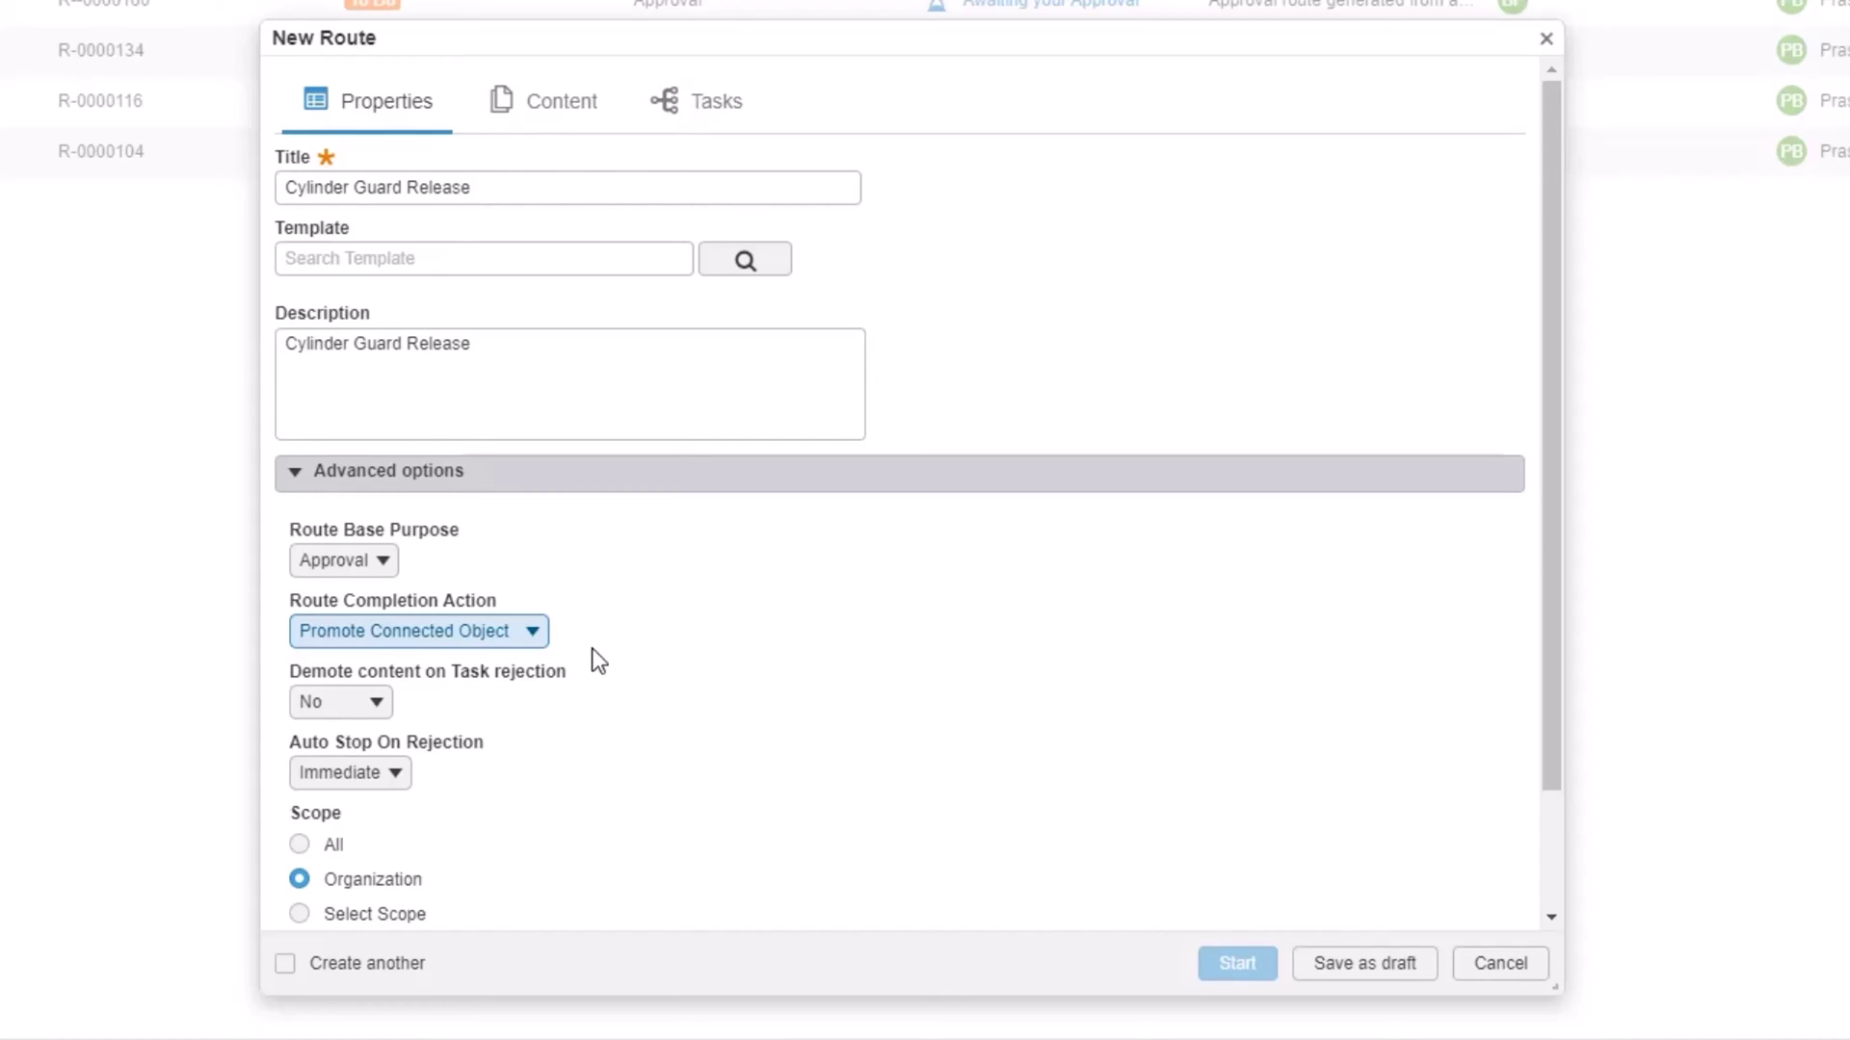
Attach the GUARD part and CYLINDER GUARD drawing from My Data to the route's content.
left_click(568, 121)
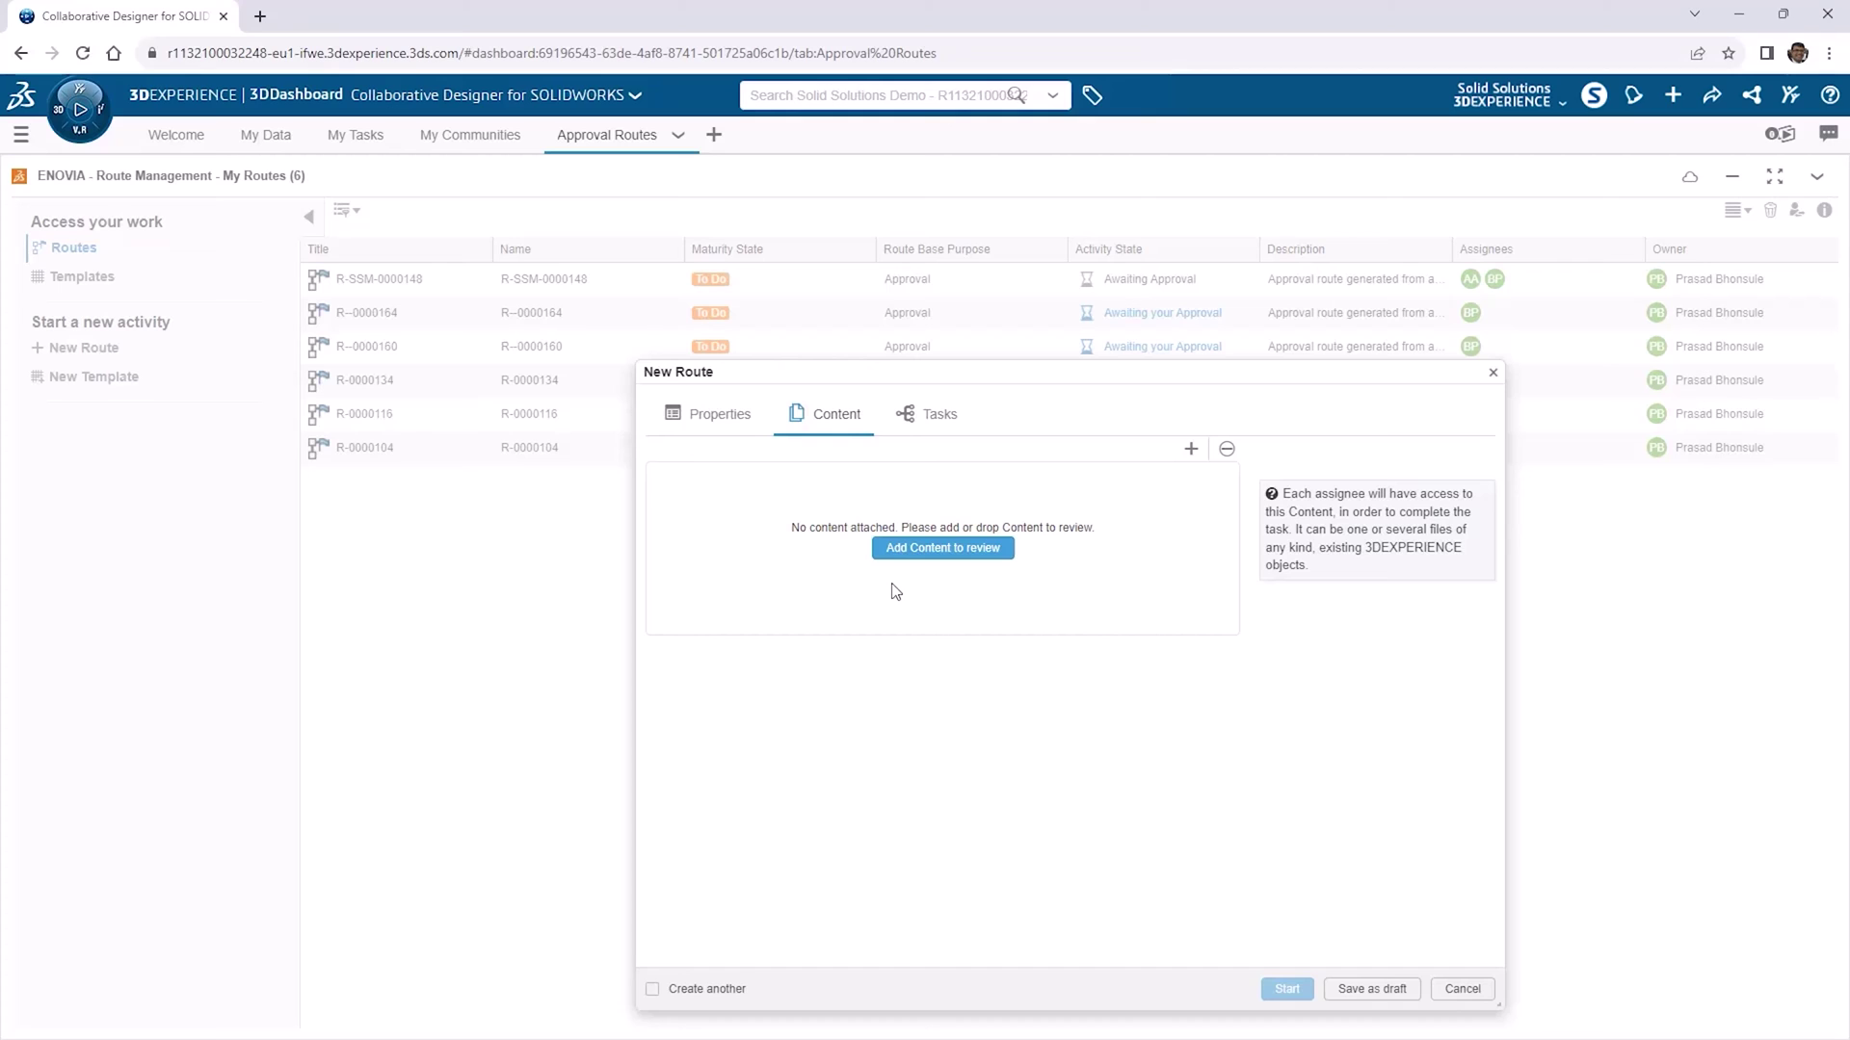
left_click(273, 137)
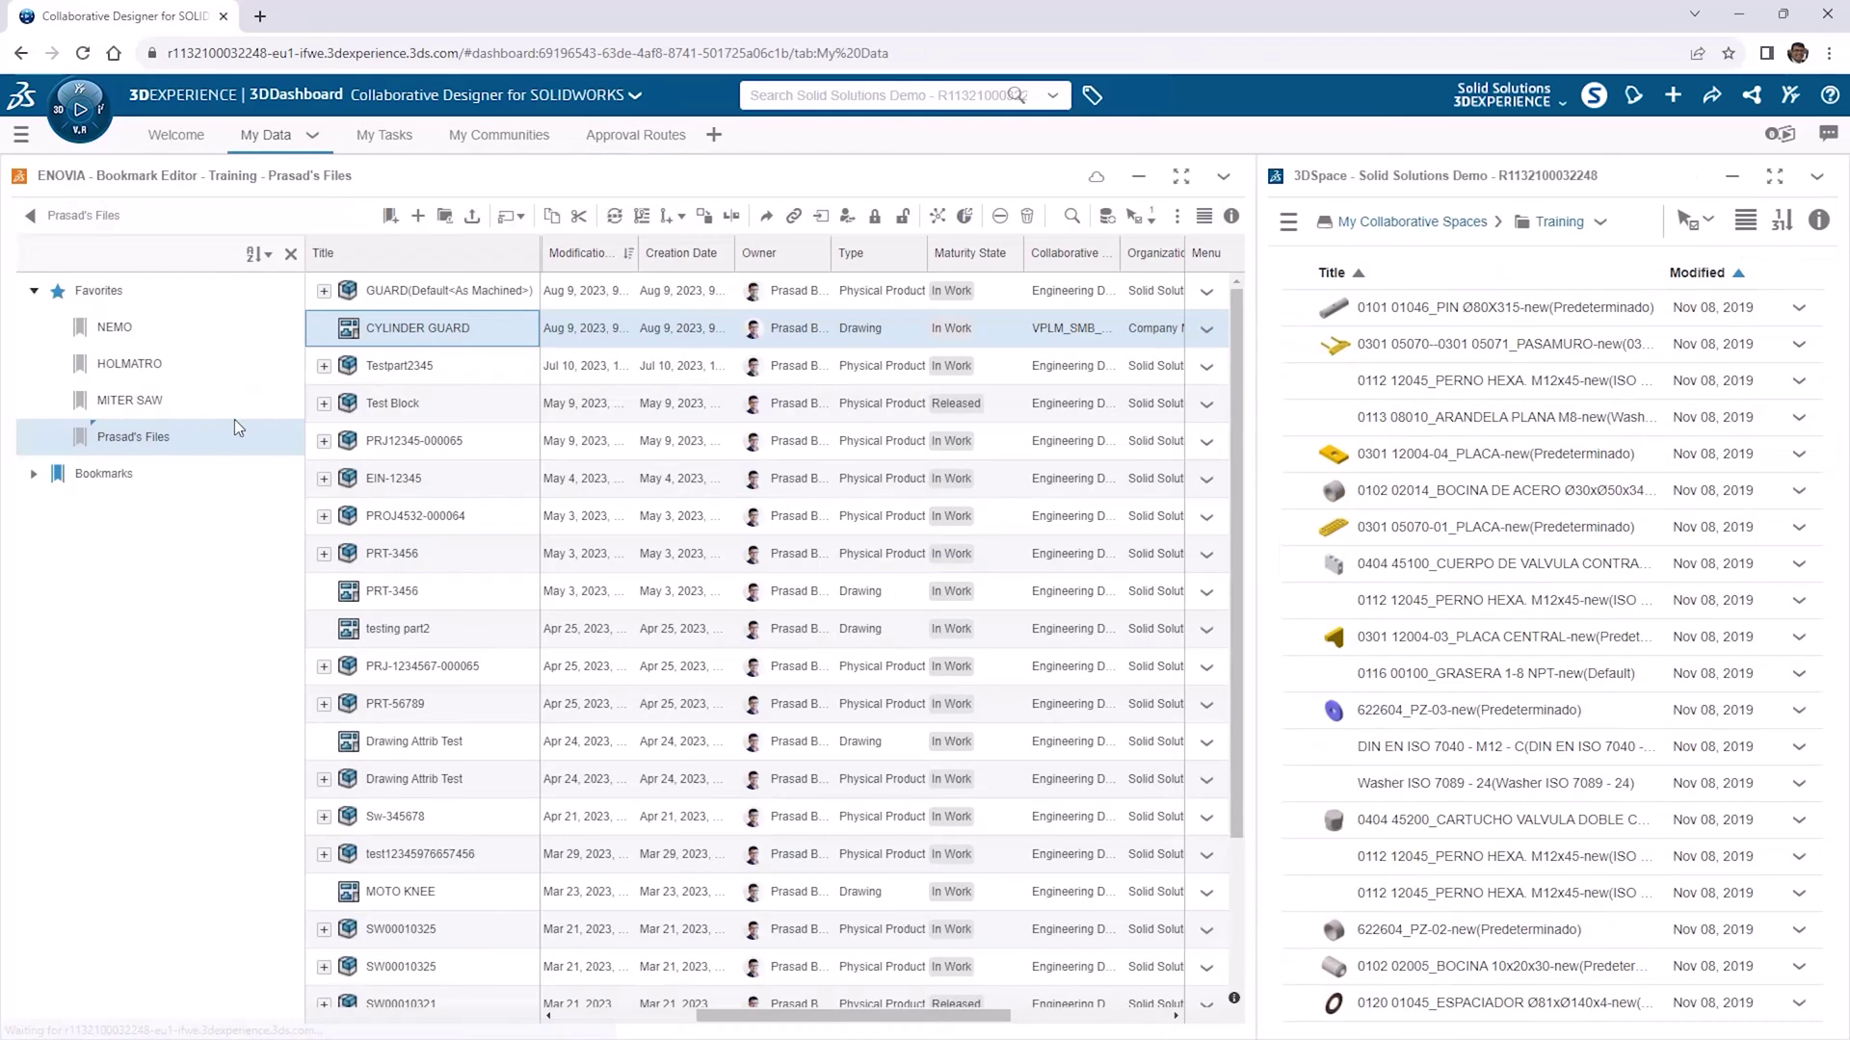
left_click(409, 285, "ctrl")
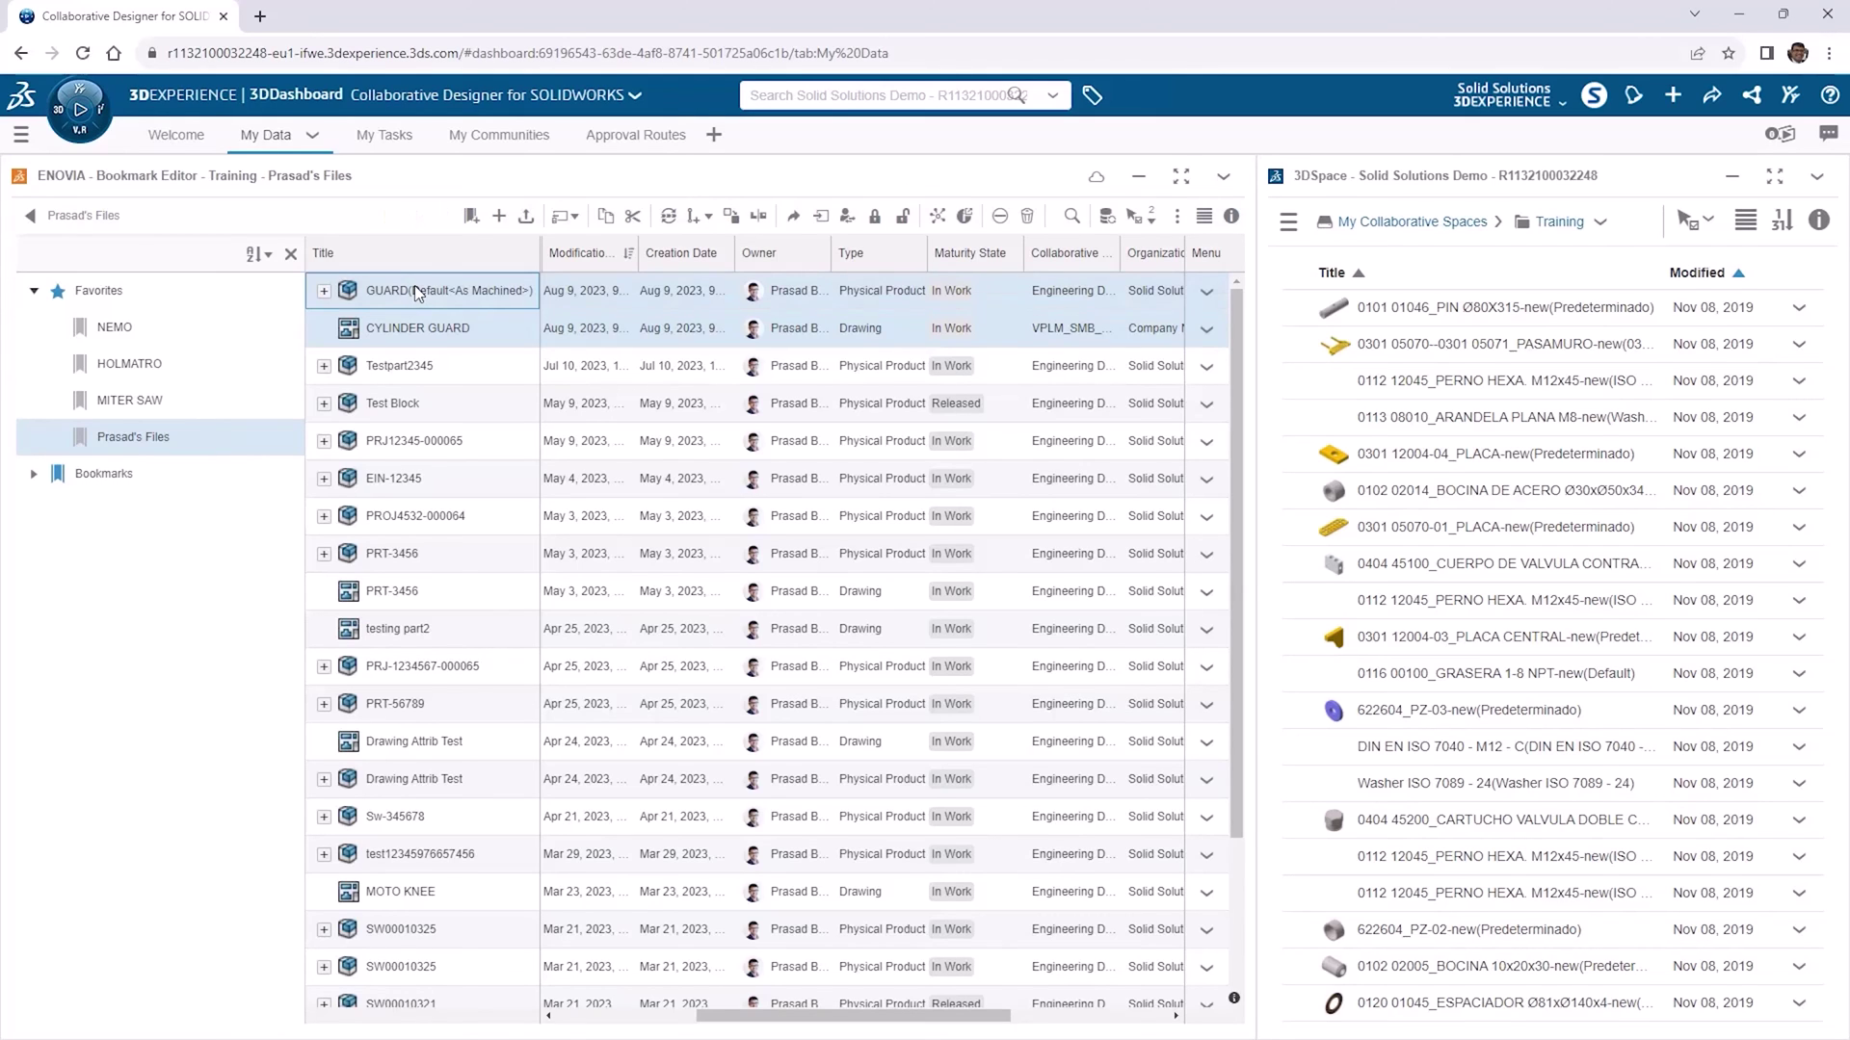
left_click_drag(416, 293, 825, 547)
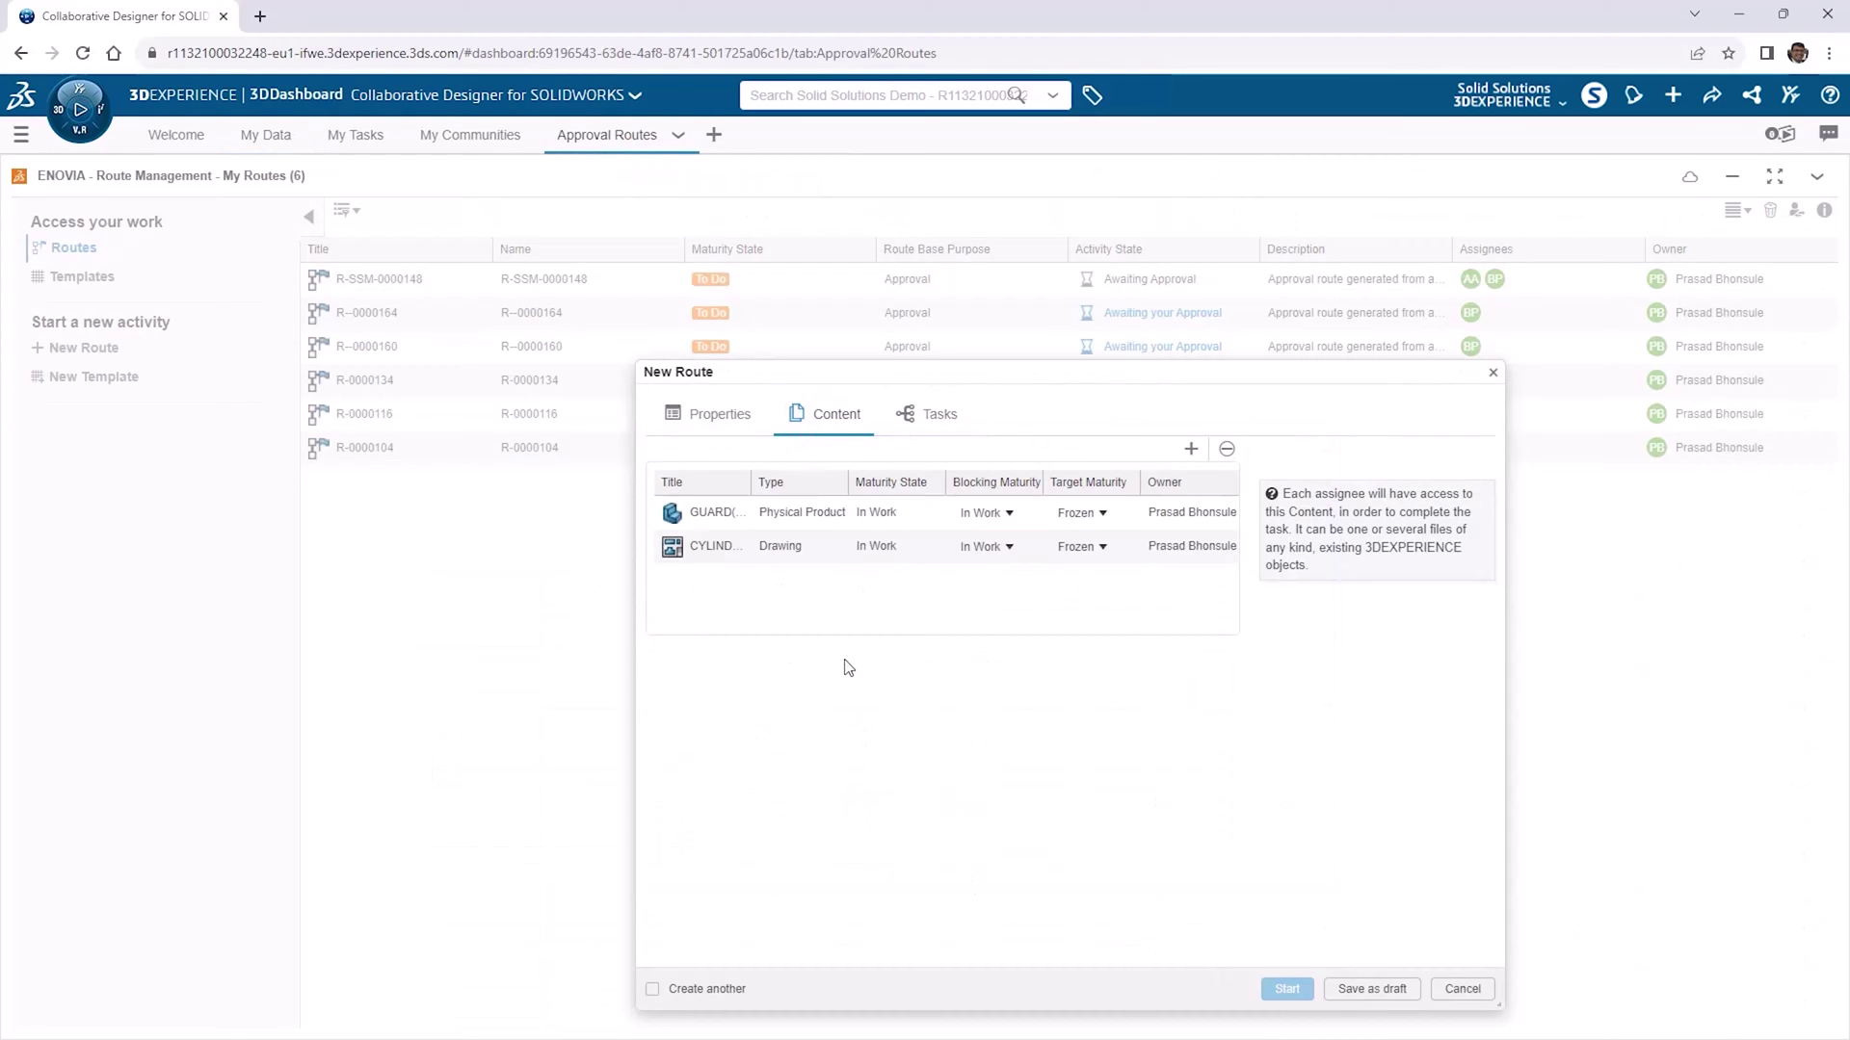
left_click_drag(1499, 1005, 1738, 939)
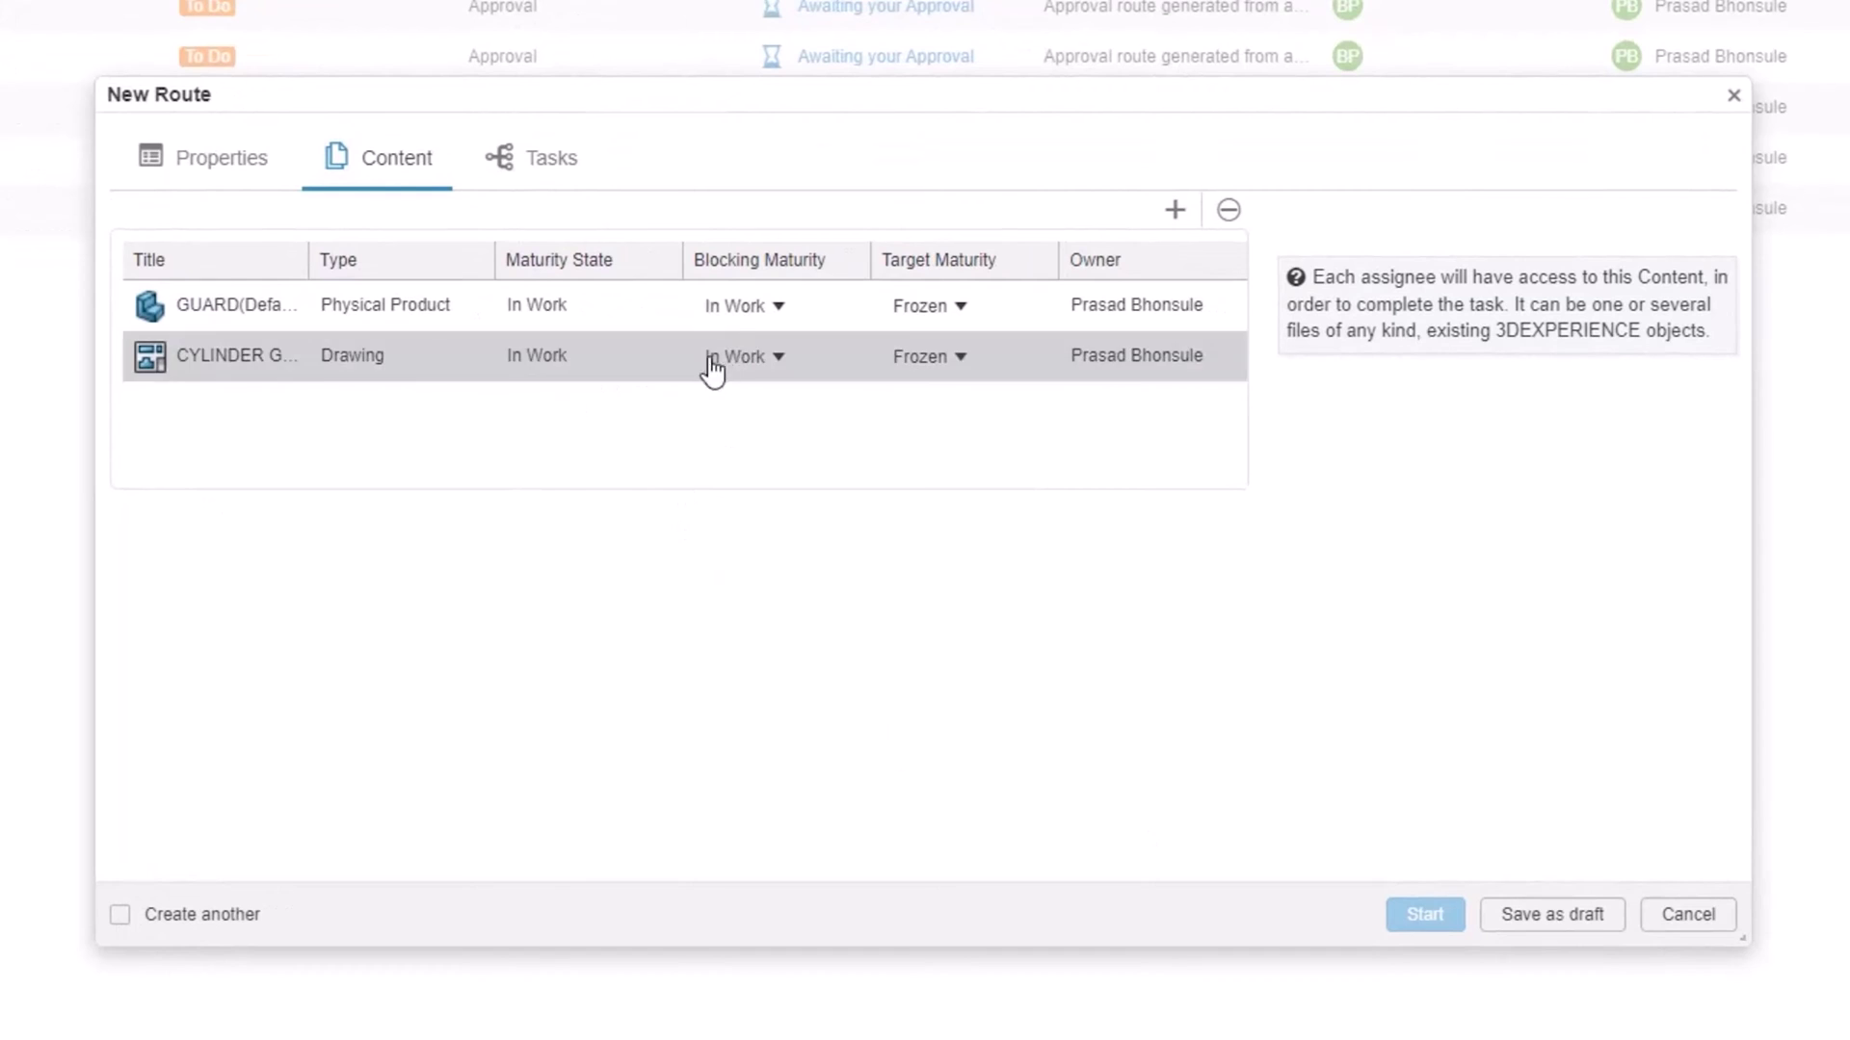
Set the target maturity of both the GUARD part and CYLINDER GUARD drawing to Released.
left_click(964, 308)
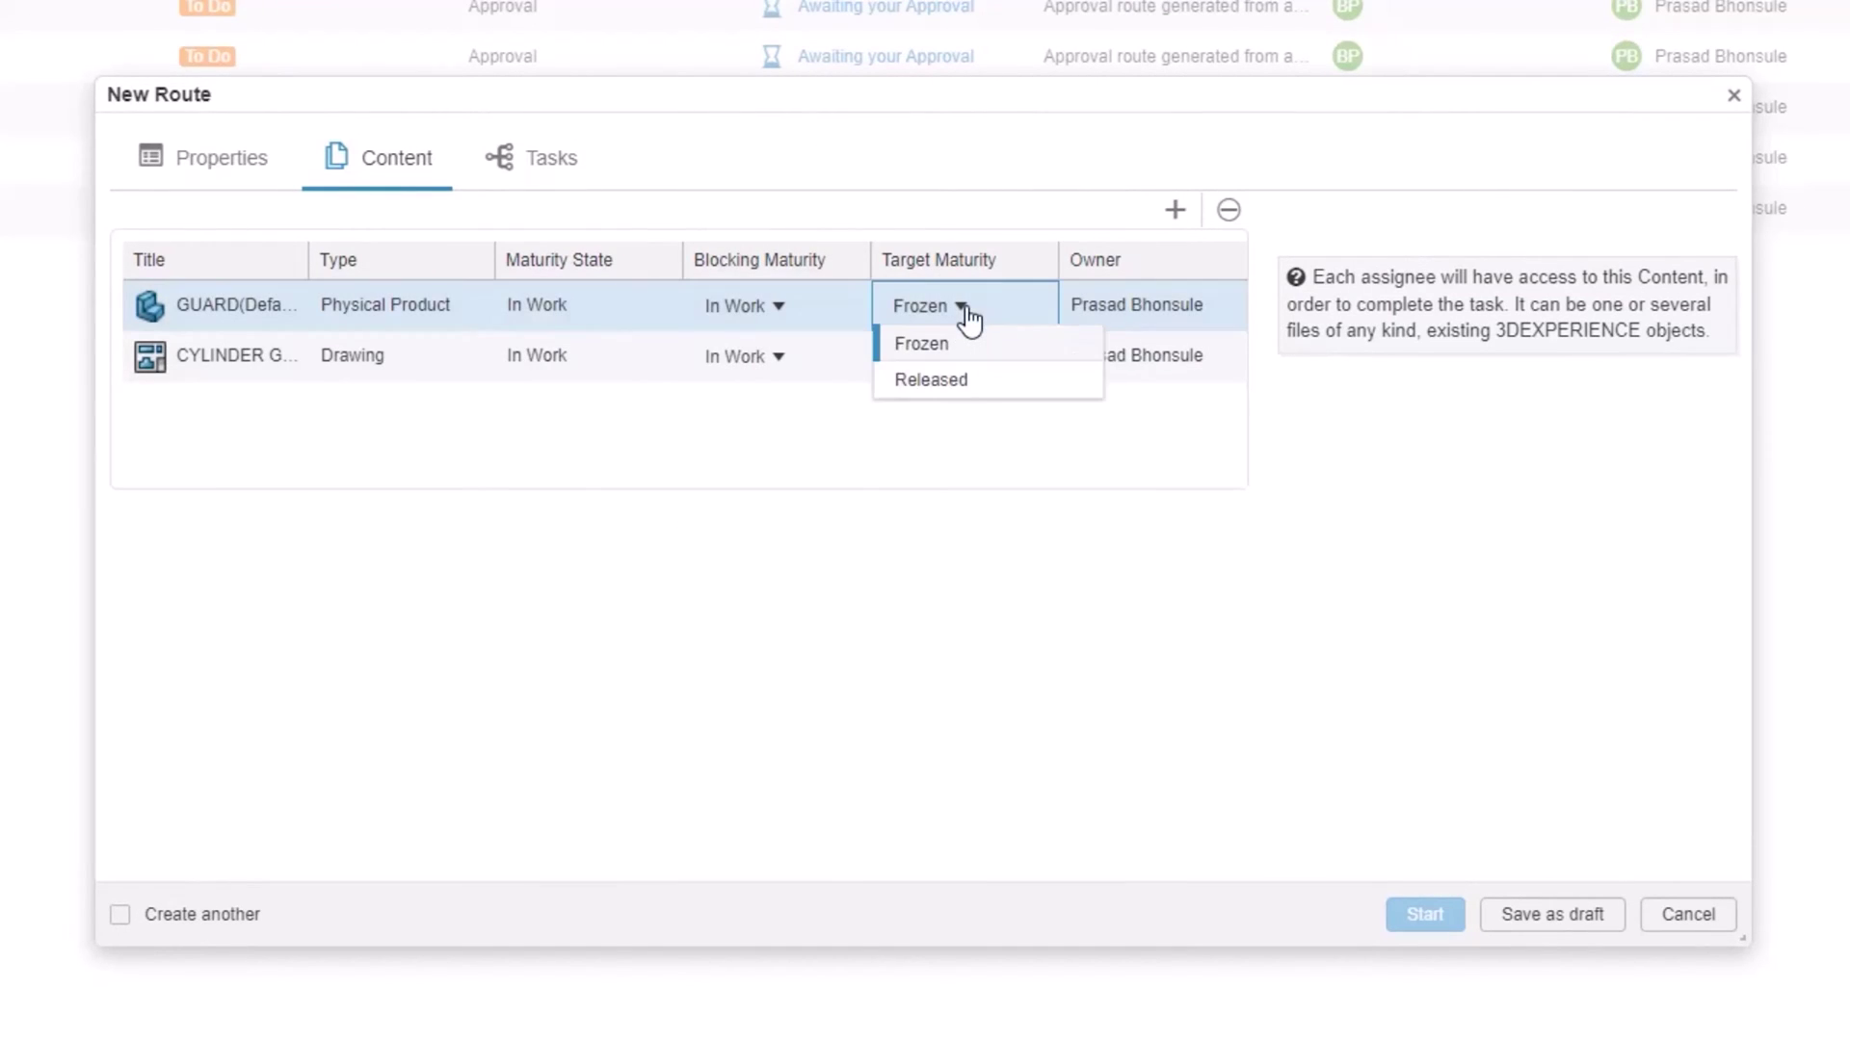
left_click(996, 388)
left_click(950, 371)
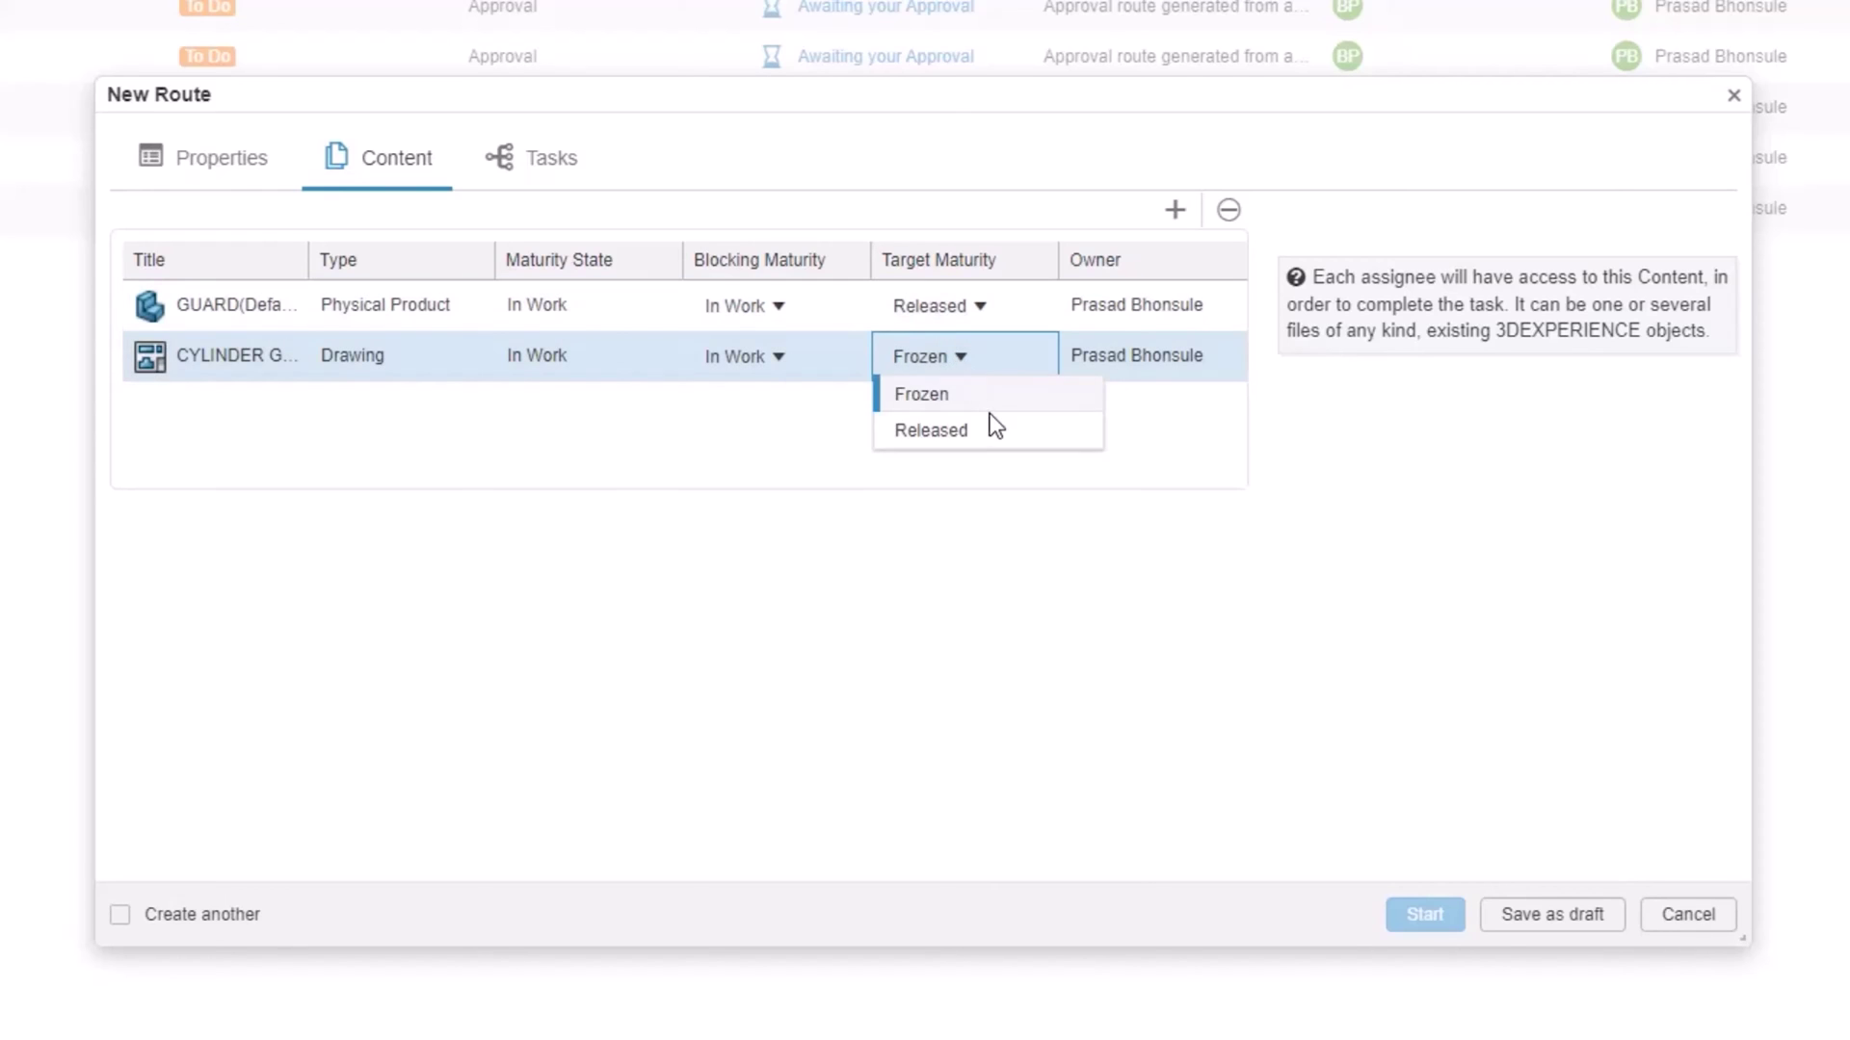
left_click(991, 423)
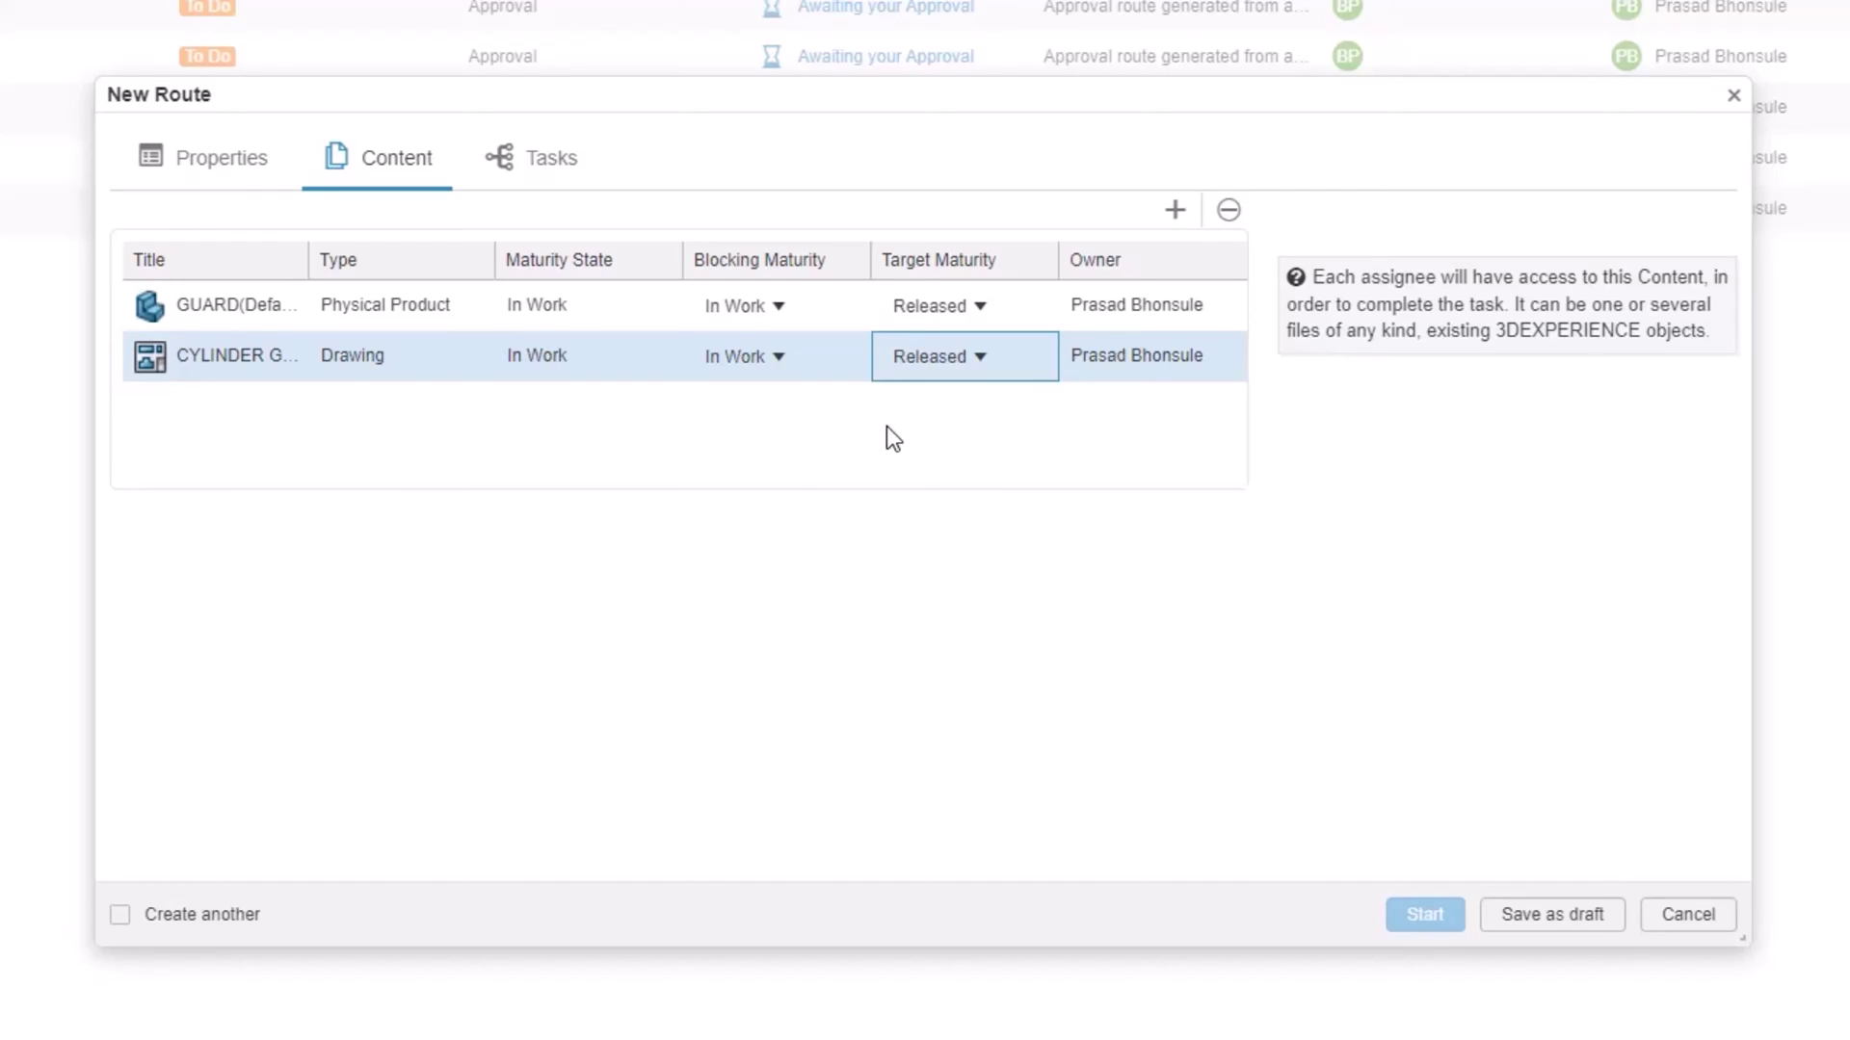
Add a task to the route and title it 'Approve attached content'.
left_click(513, 160)
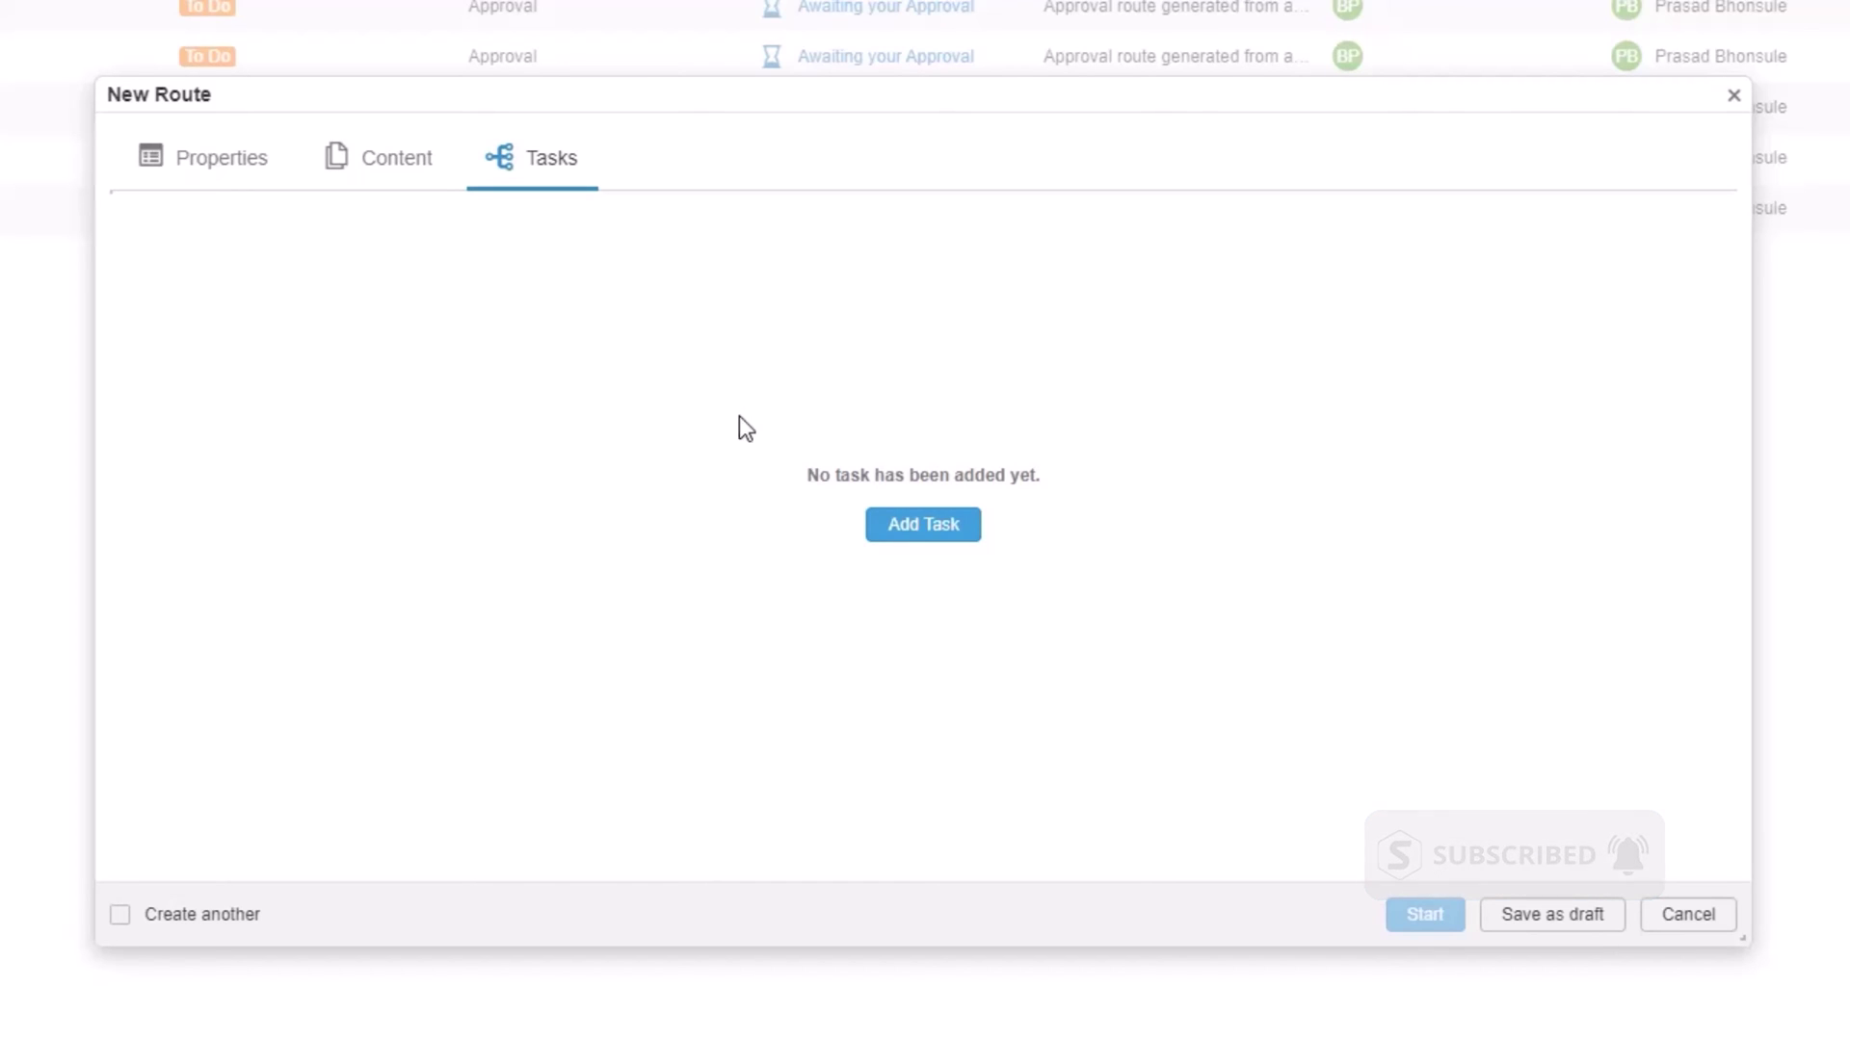
left_click(920, 530)
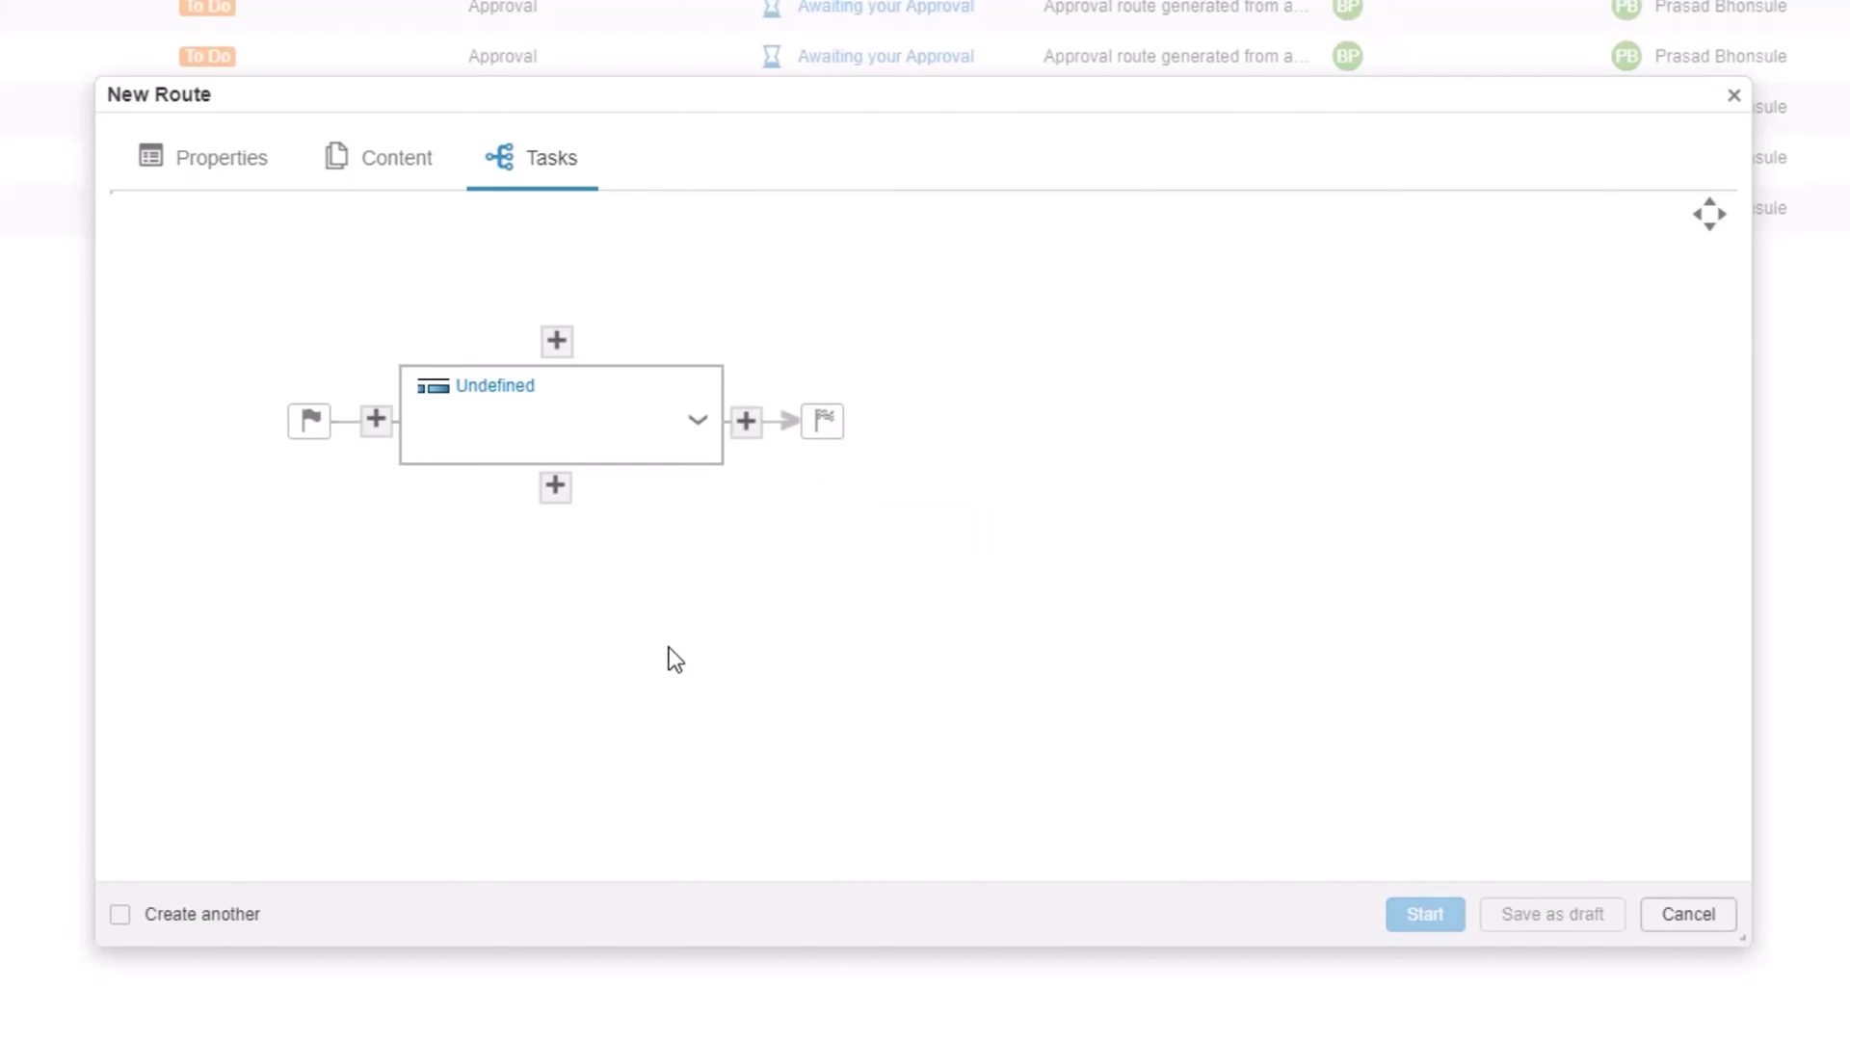
left_click(478, 395)
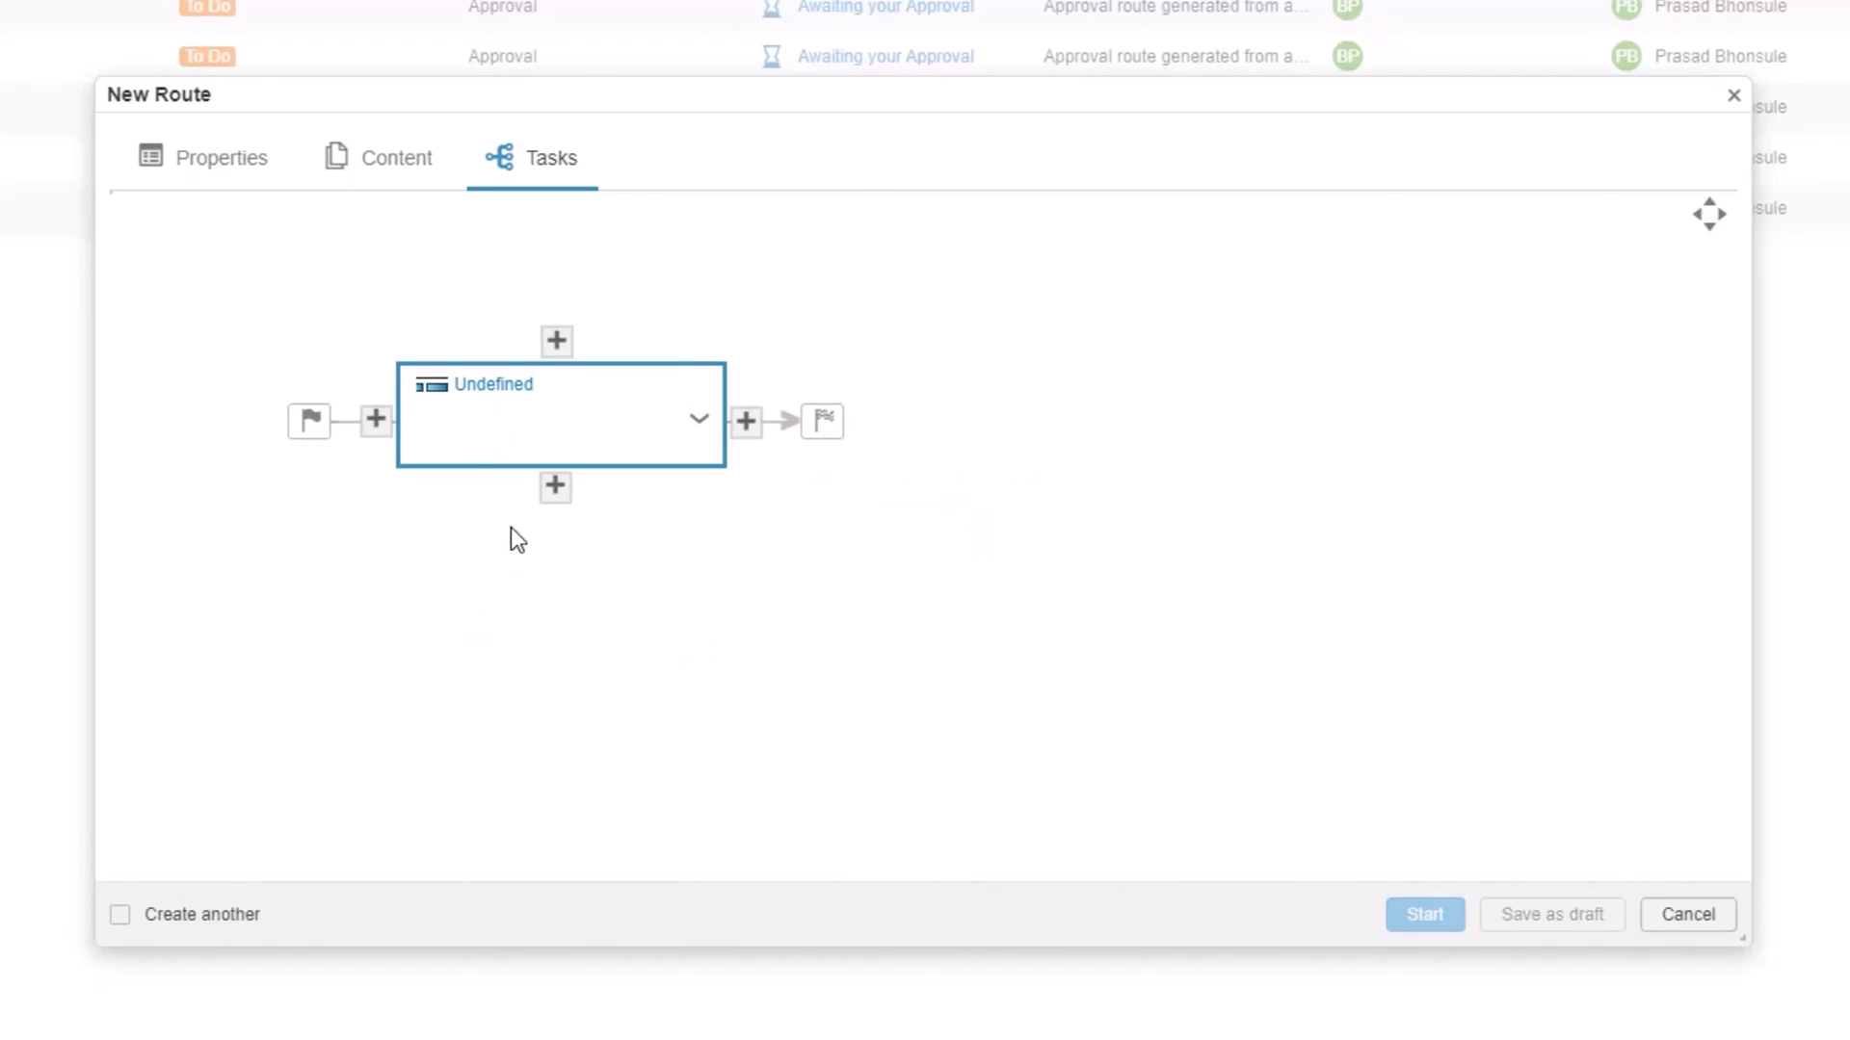
left_click(1094, 321)
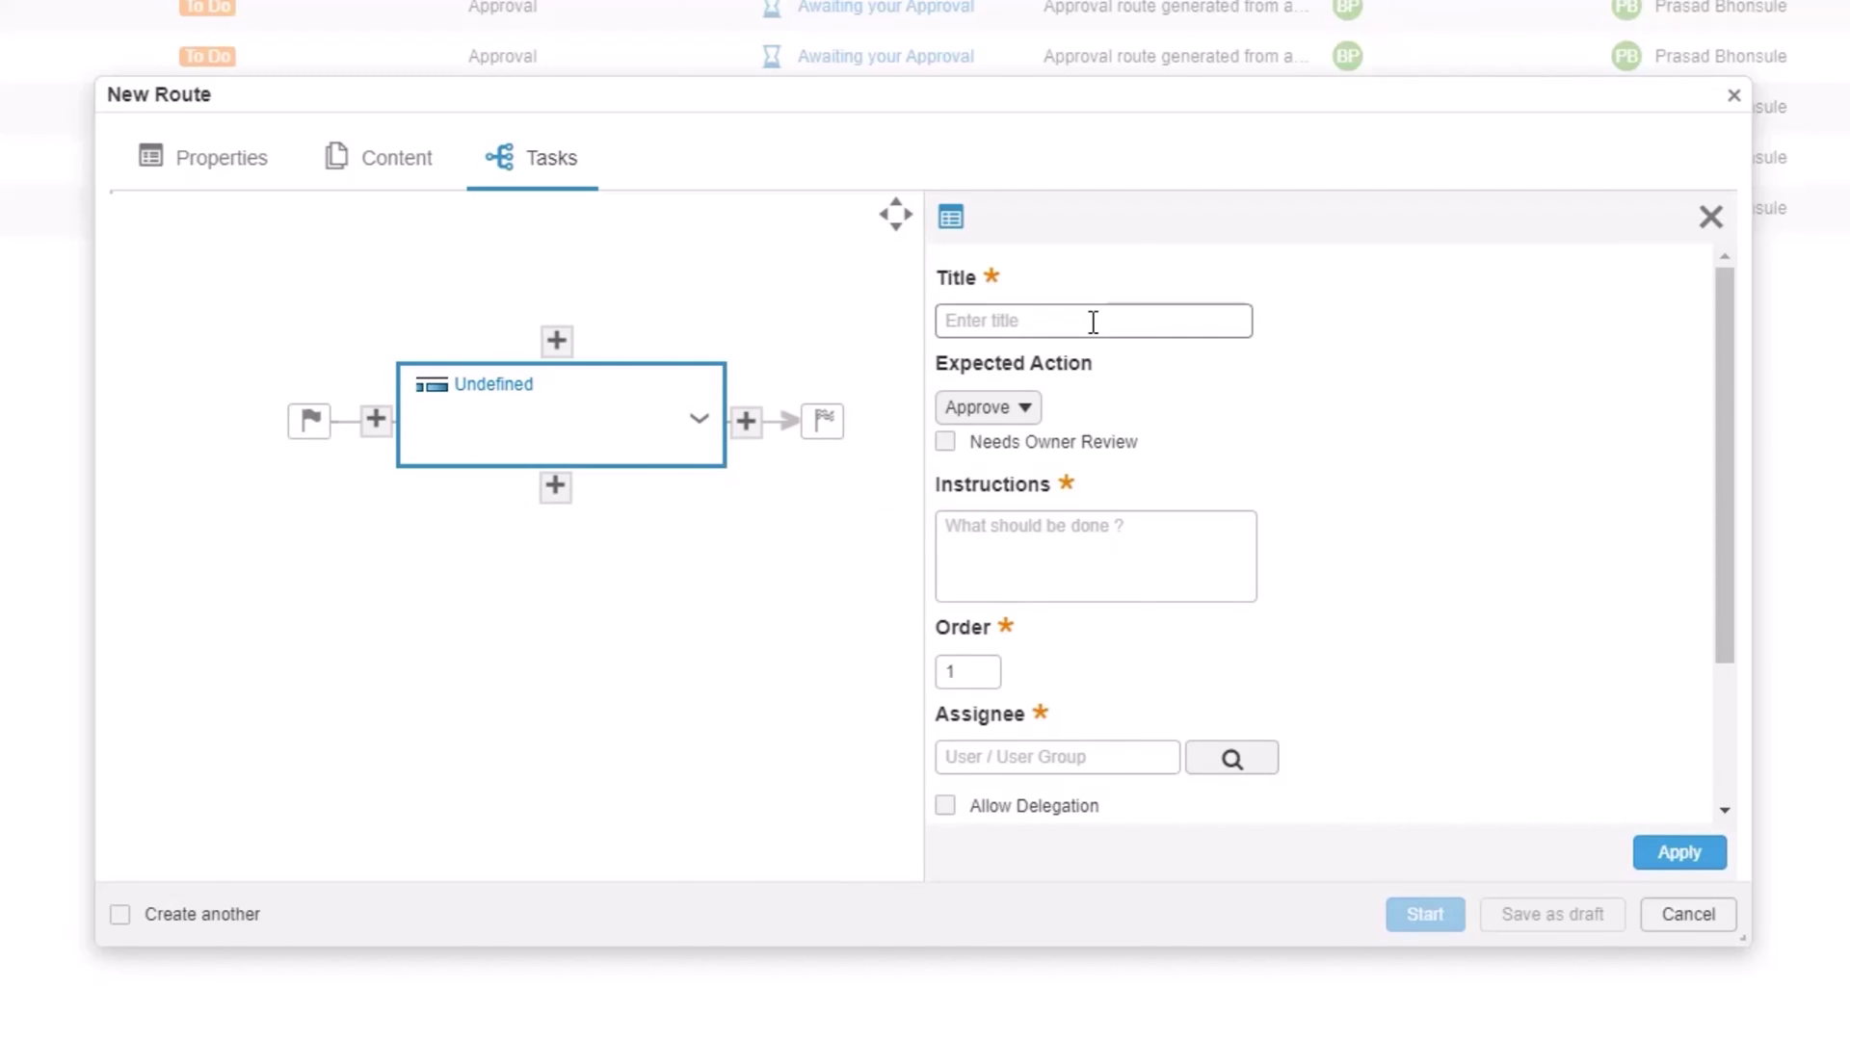
type("Approve attached content")
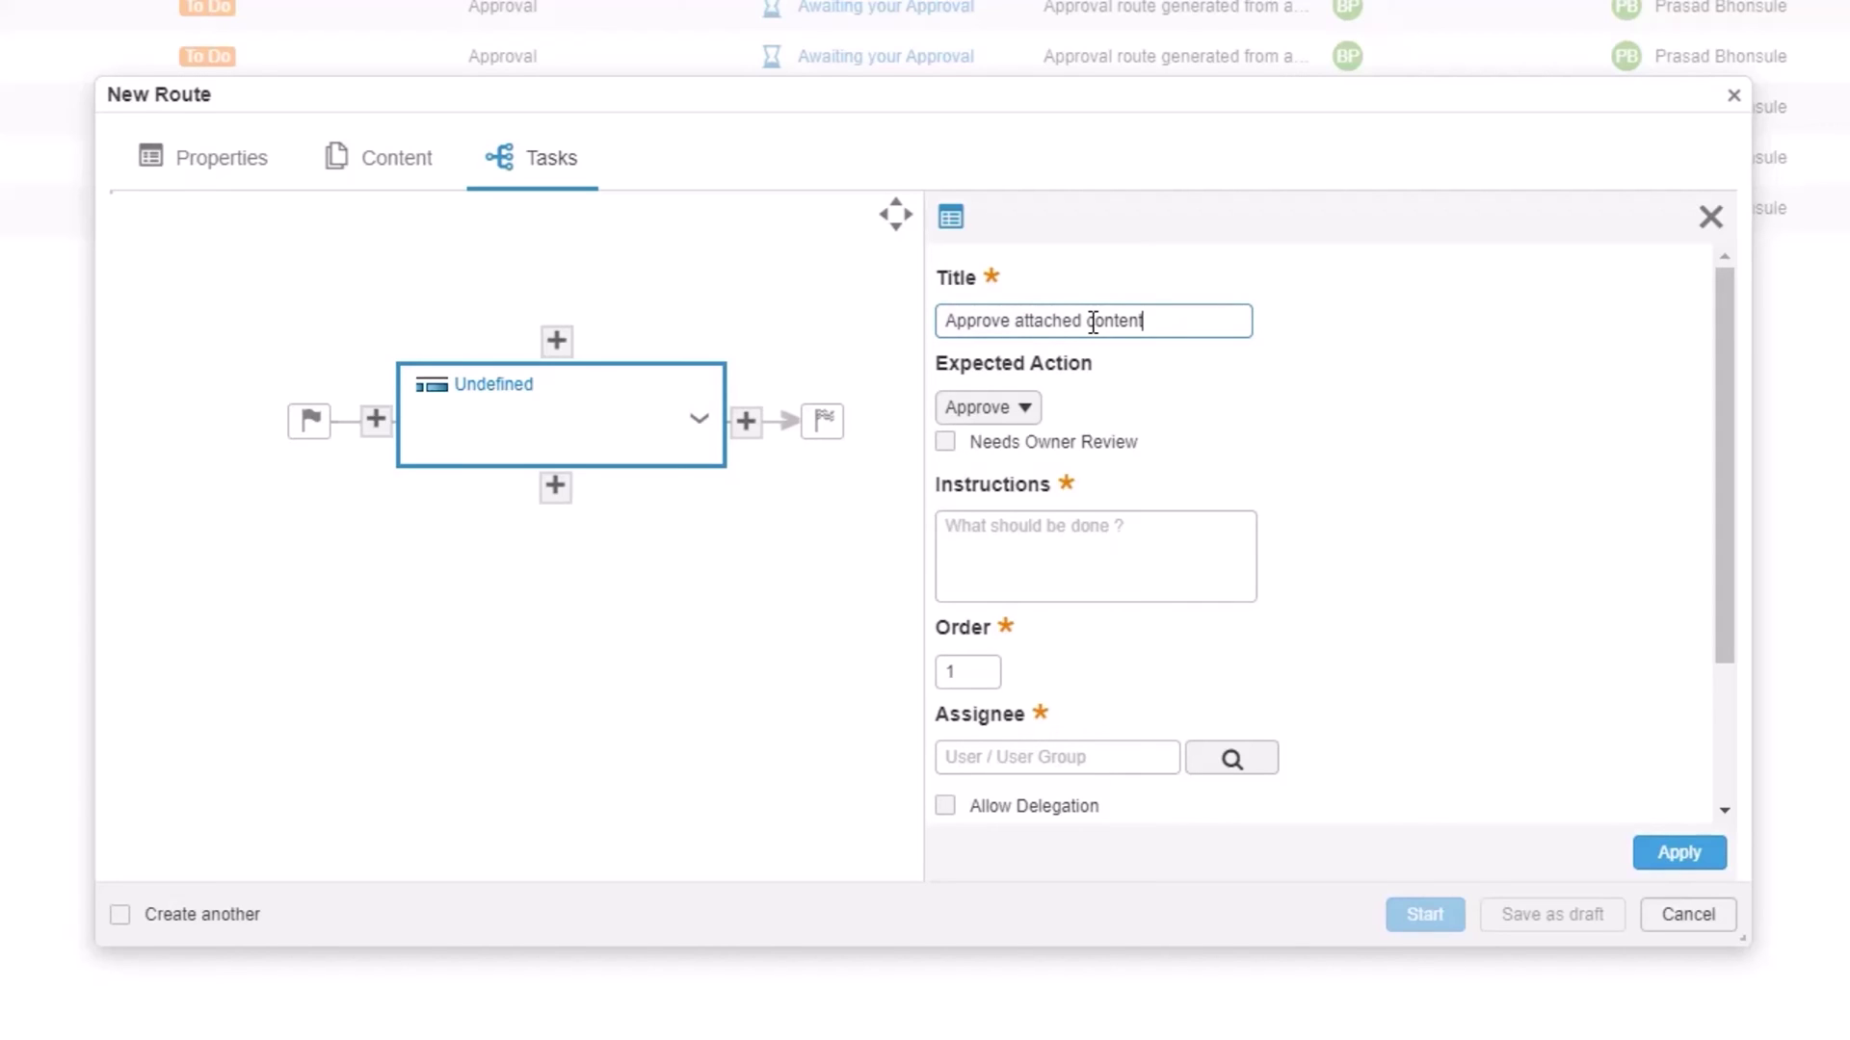
Keep Approve as the expected action and enter instructions 'Review attached files, and approve'.
left_click(1024, 409)
left_click(1024, 408)
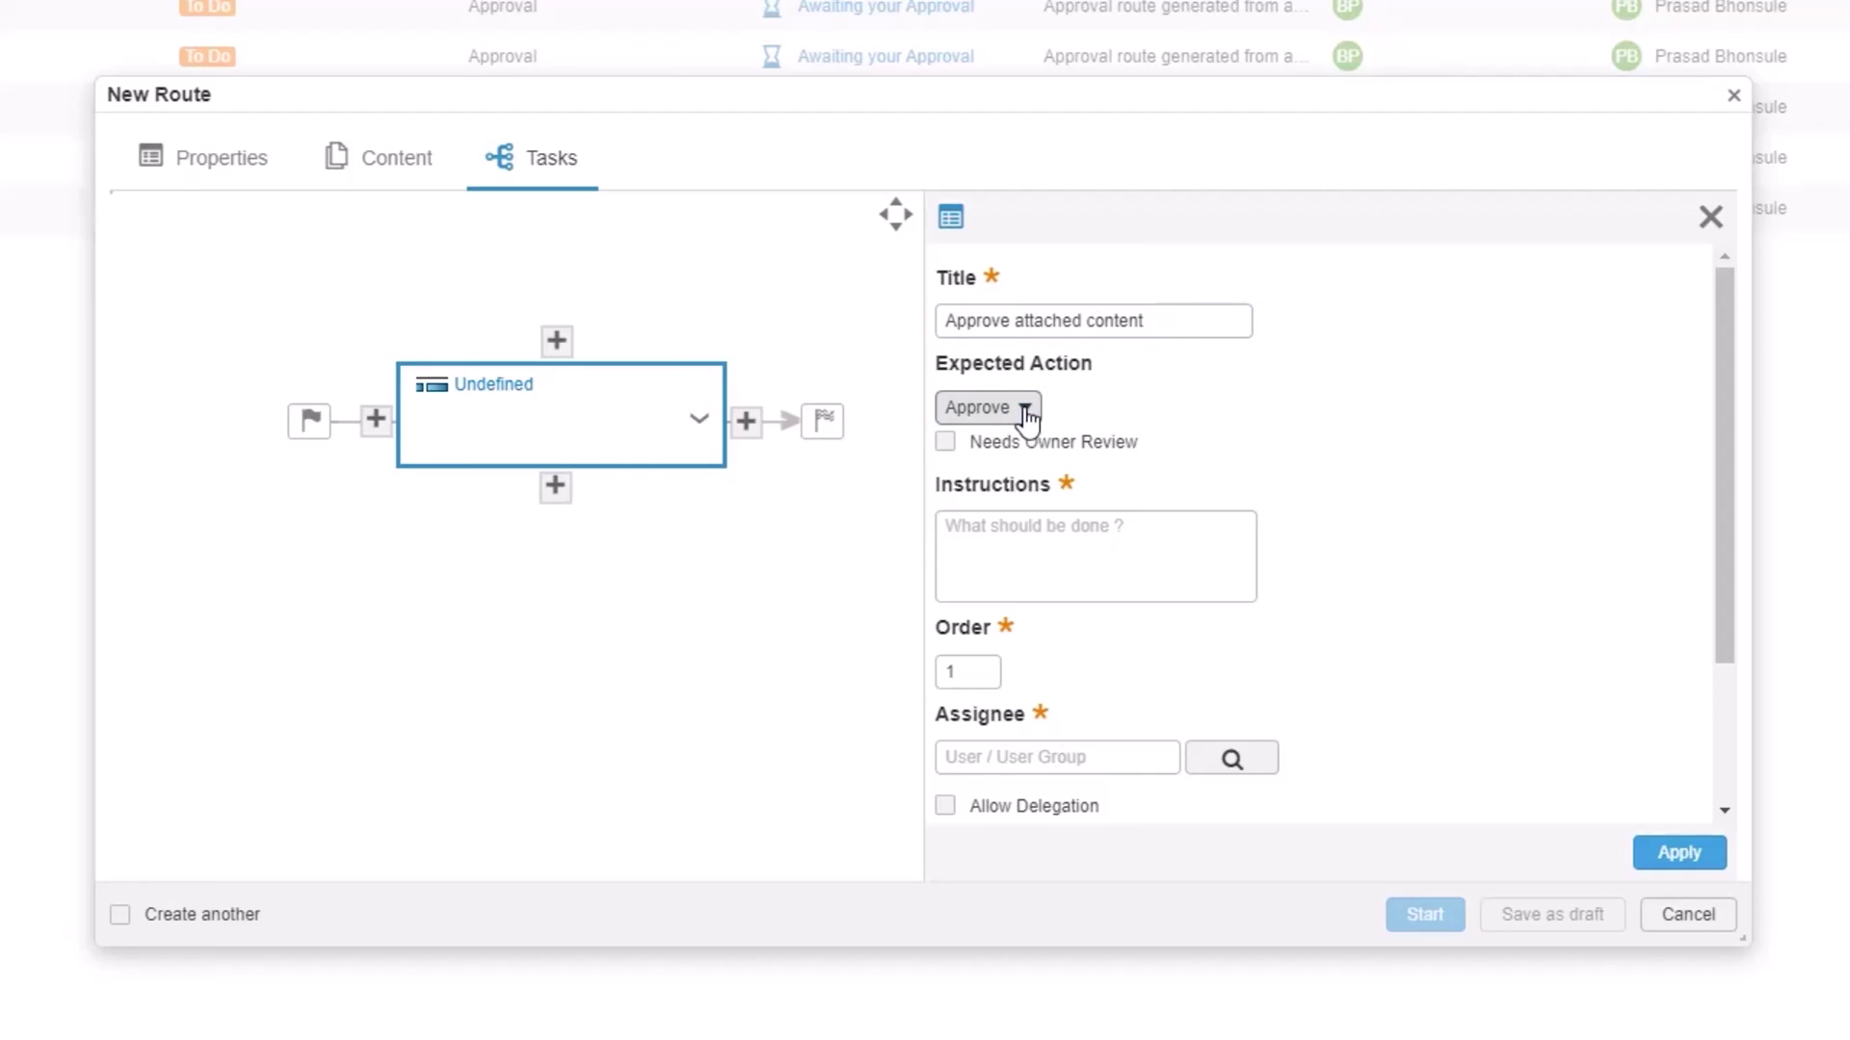
left_click(1111, 591)
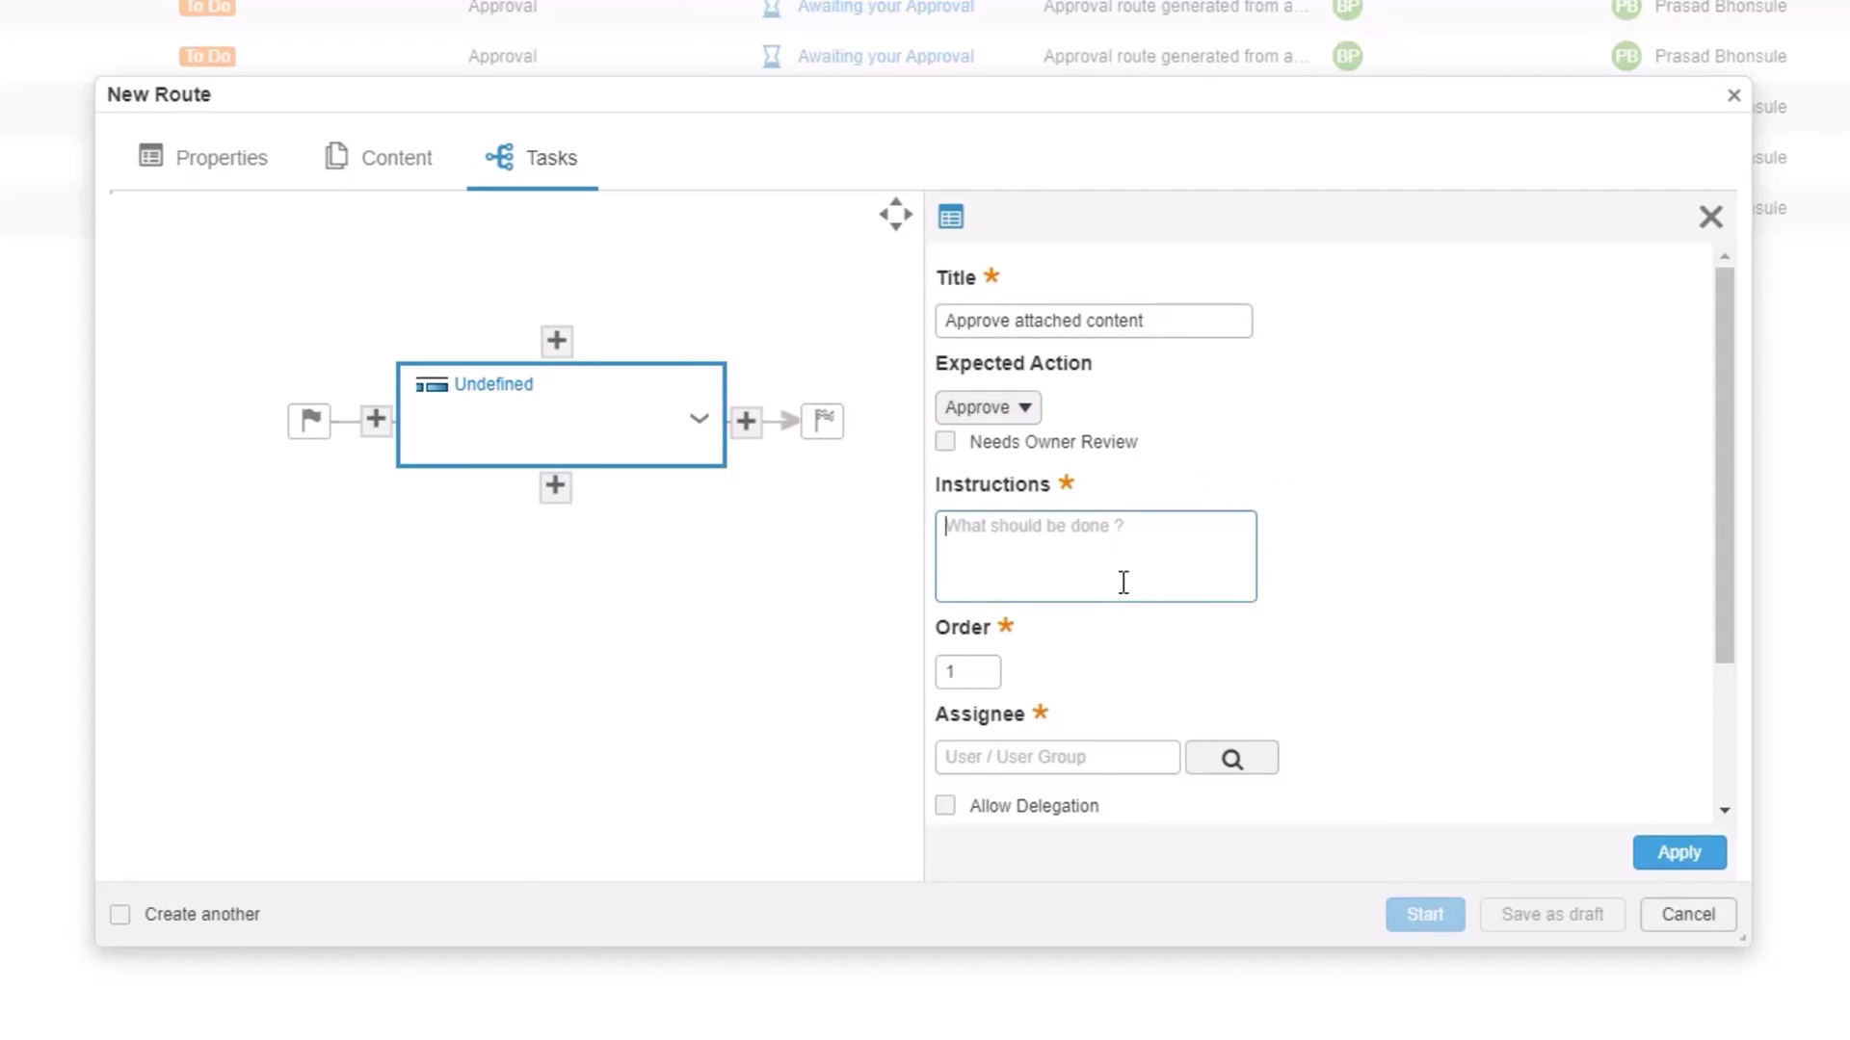
type("Review attached files, ")
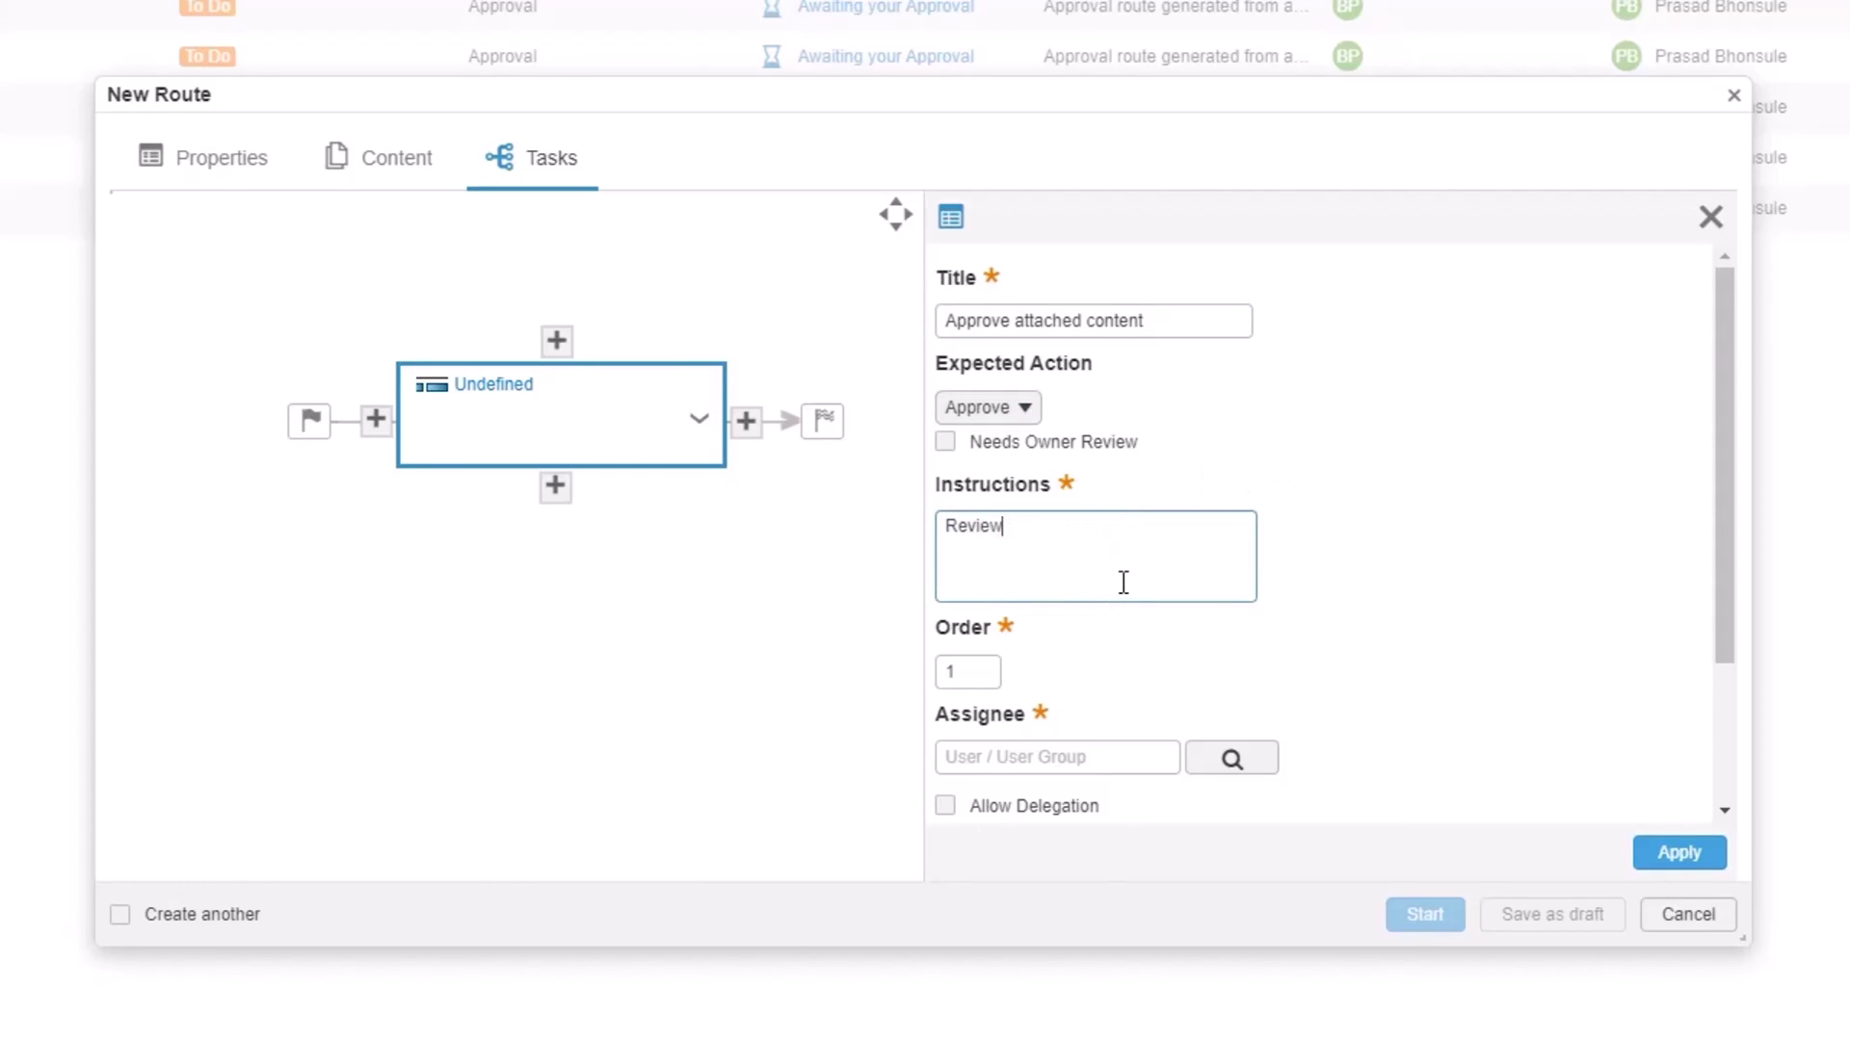
type("and approve")
scroll(1123, 582, "down", 2)
left_click(1144, 566)
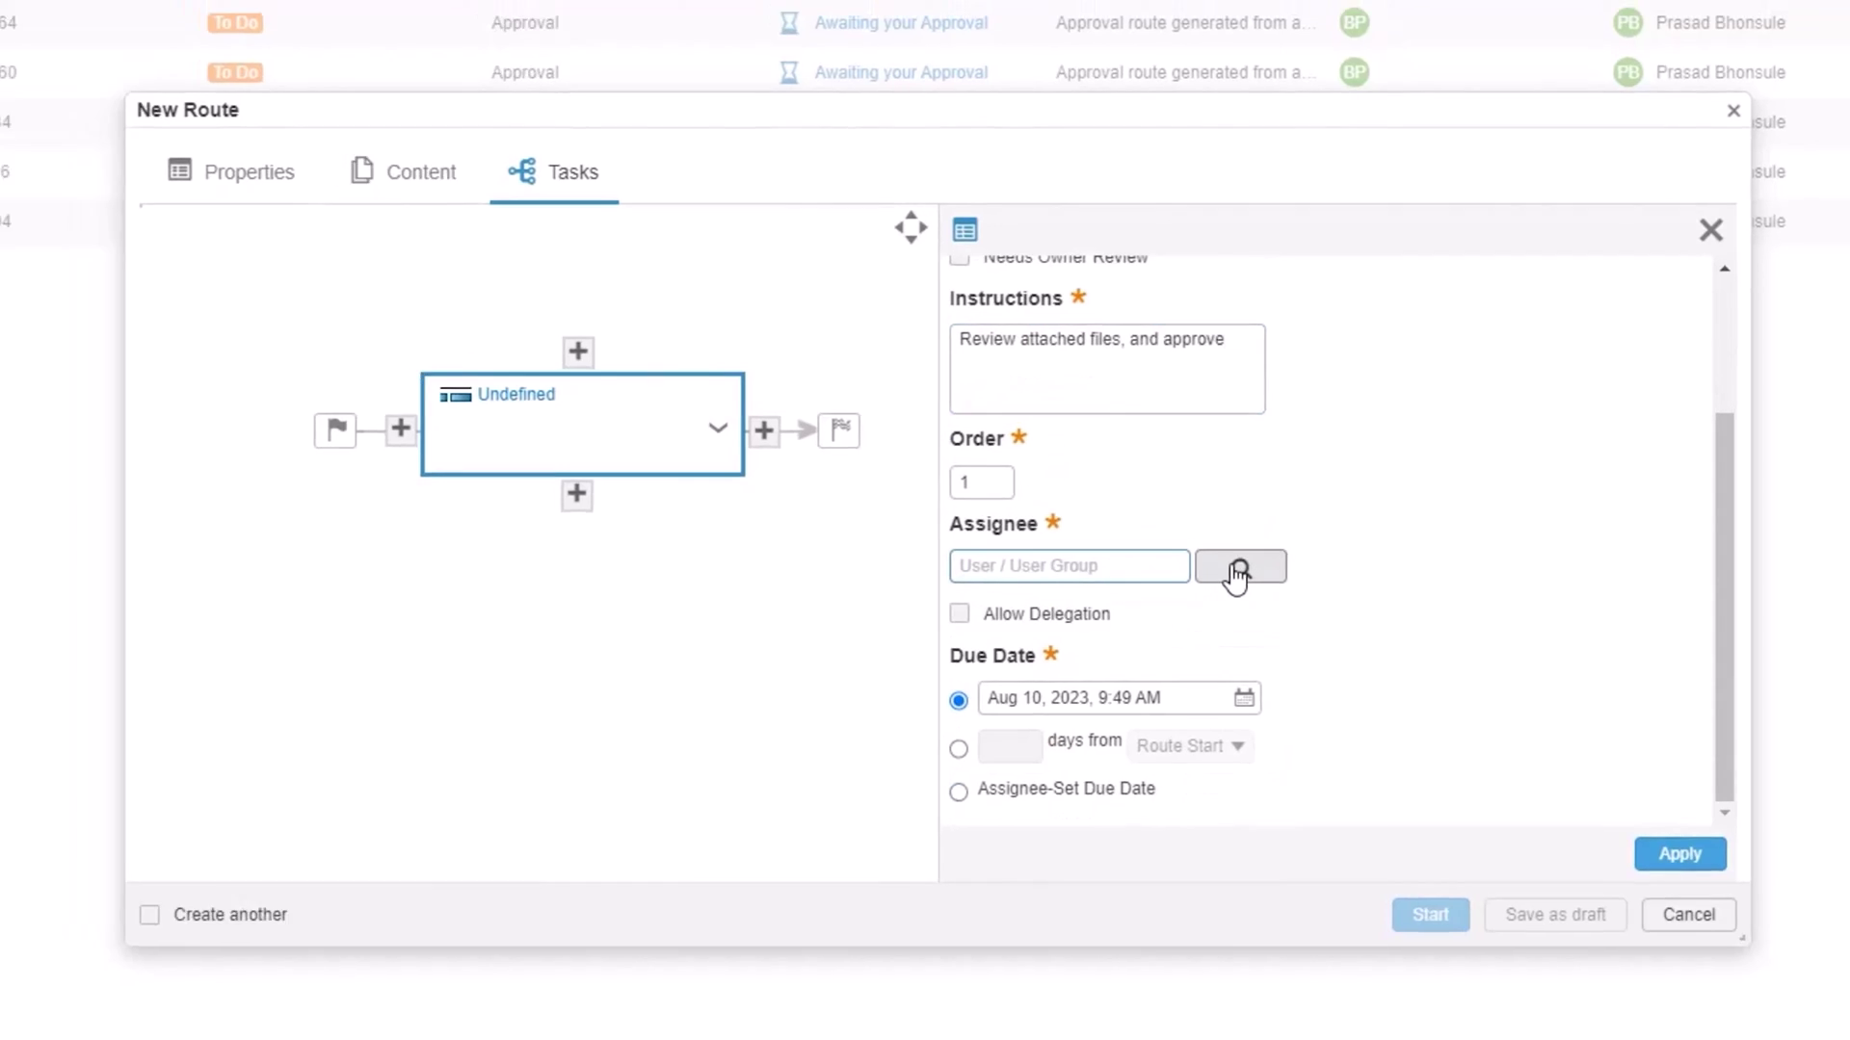
Assign the task to the route owner and apply the task settings to the route.
left_click(1356, 656)
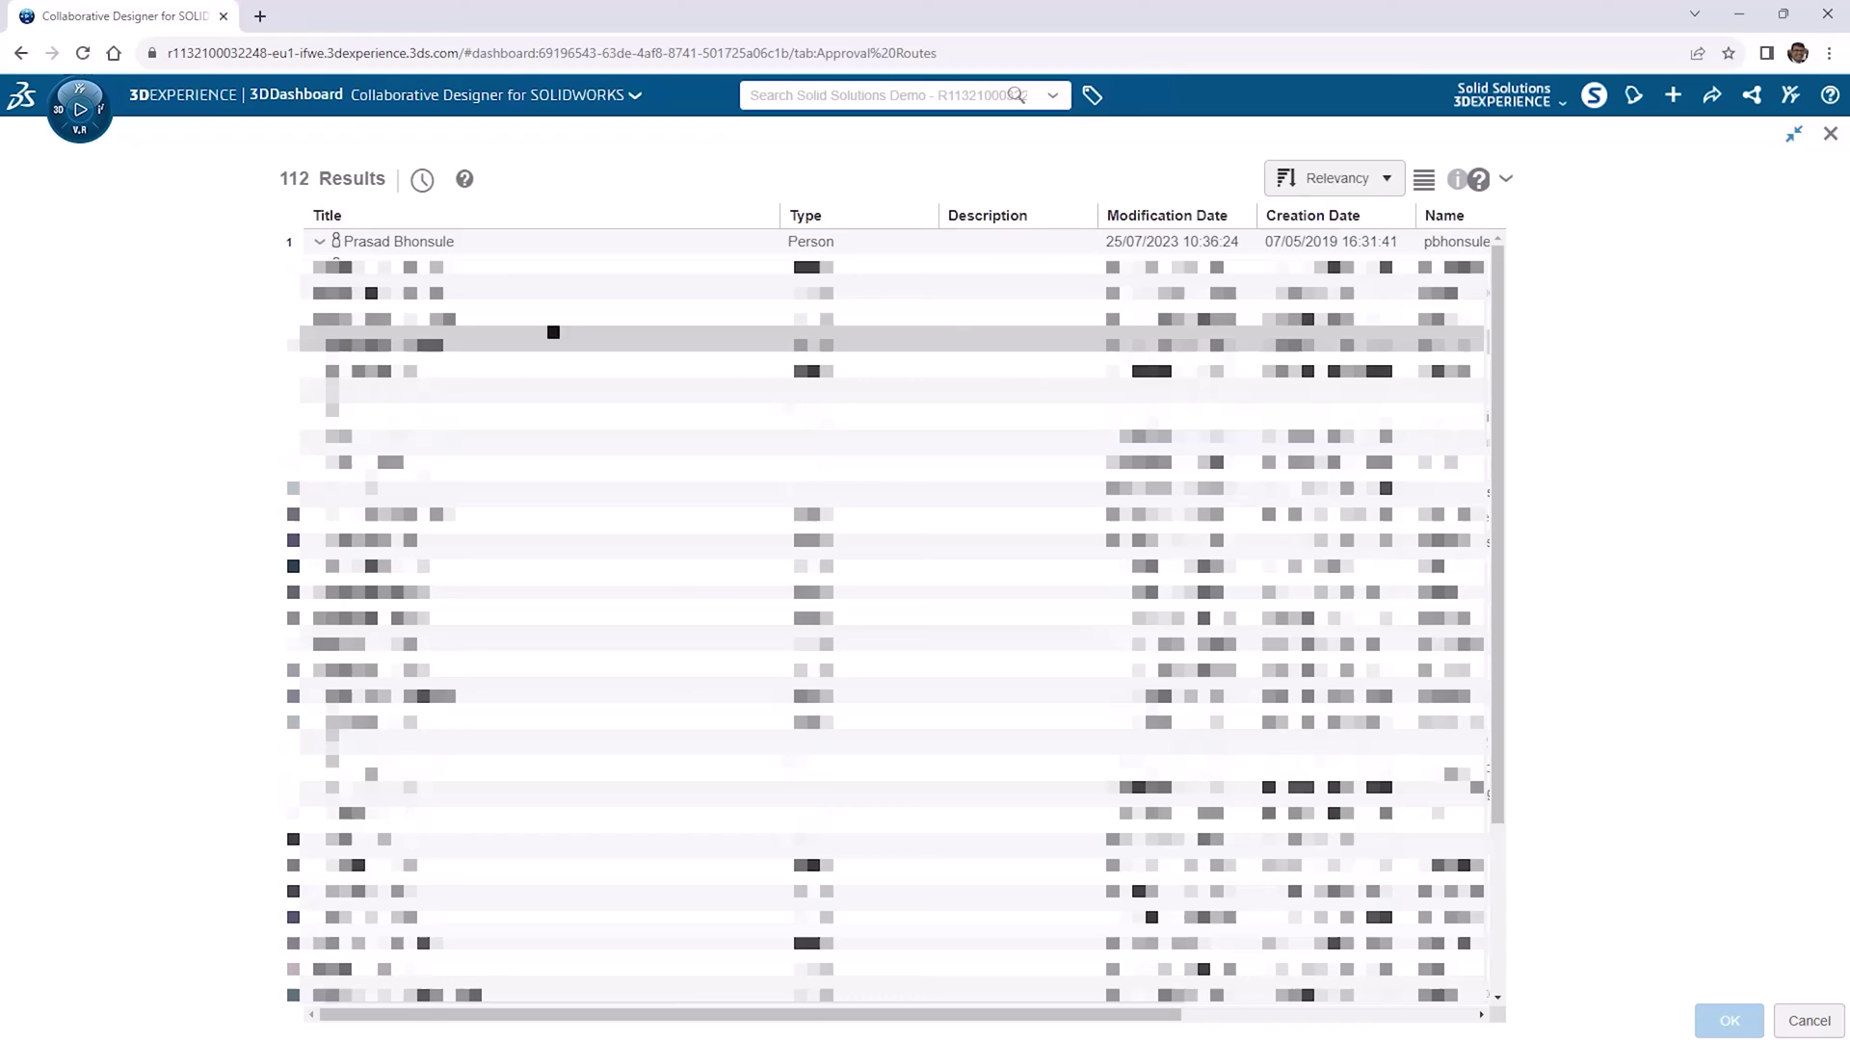
left_click(287, 240)
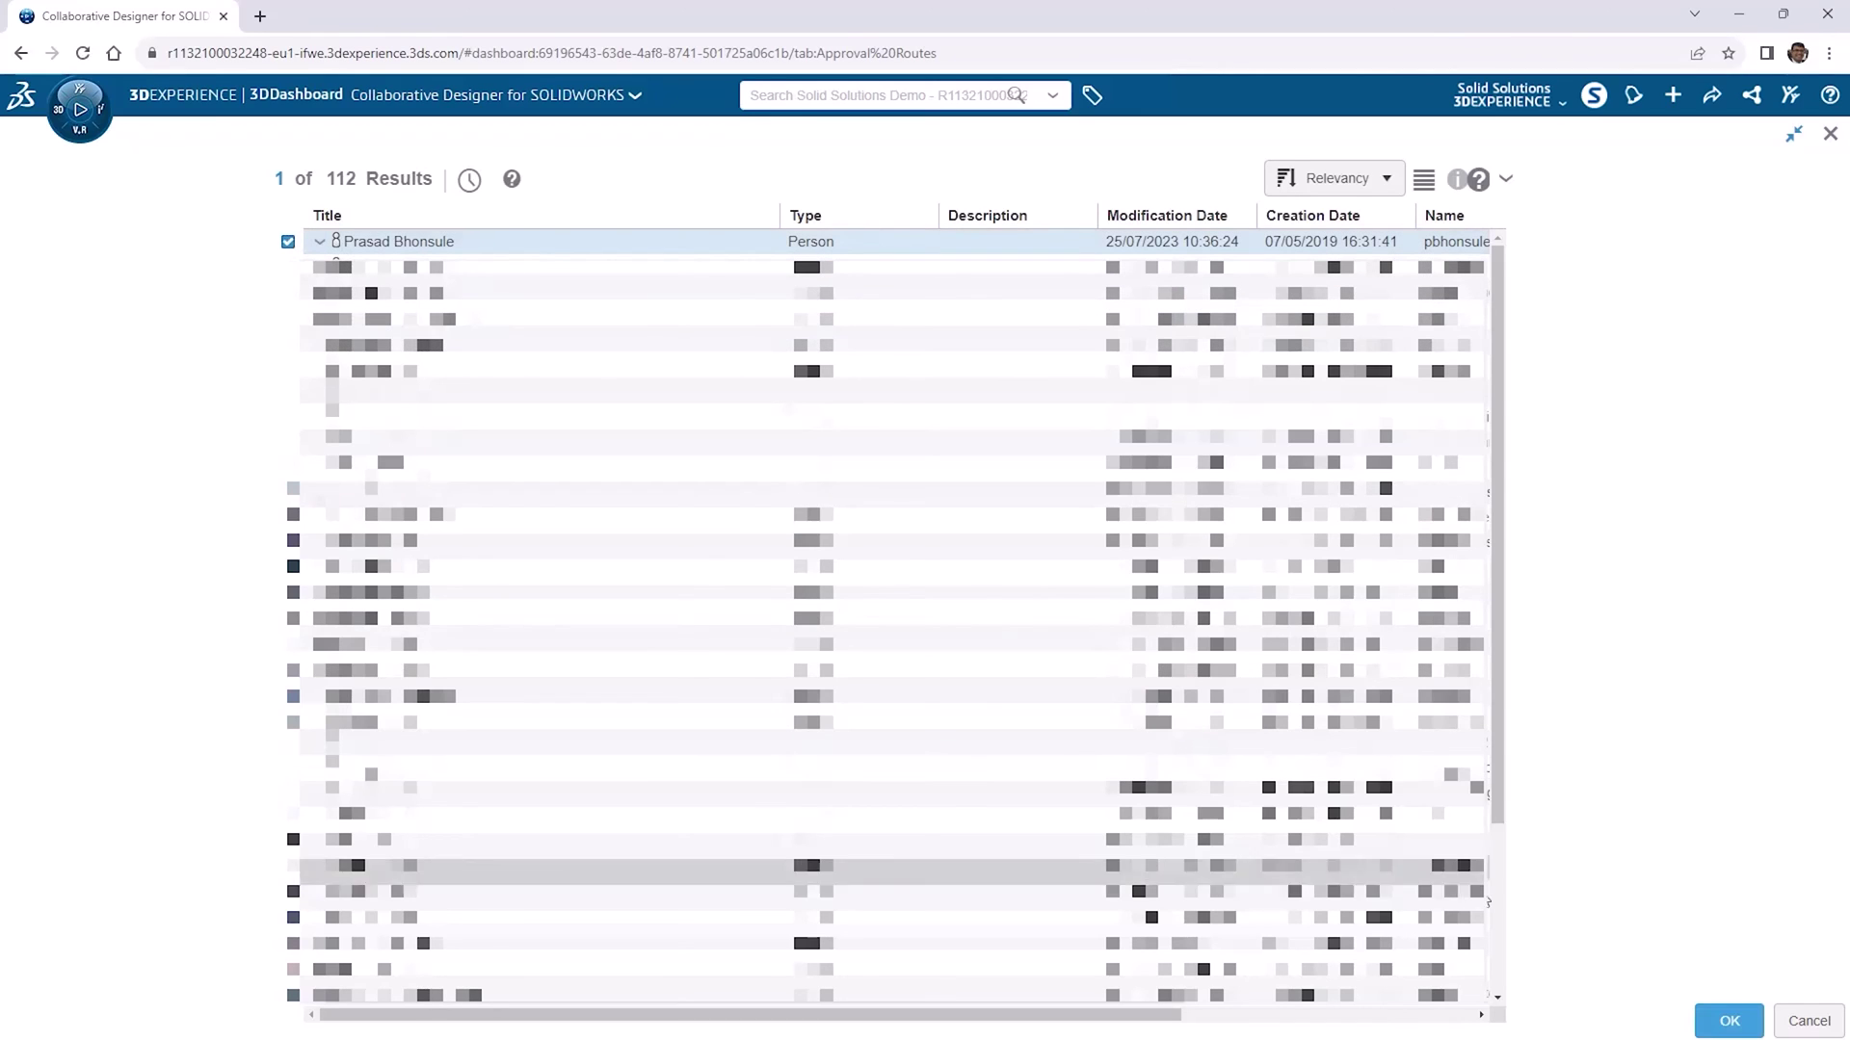
left_click(1755, 1027)
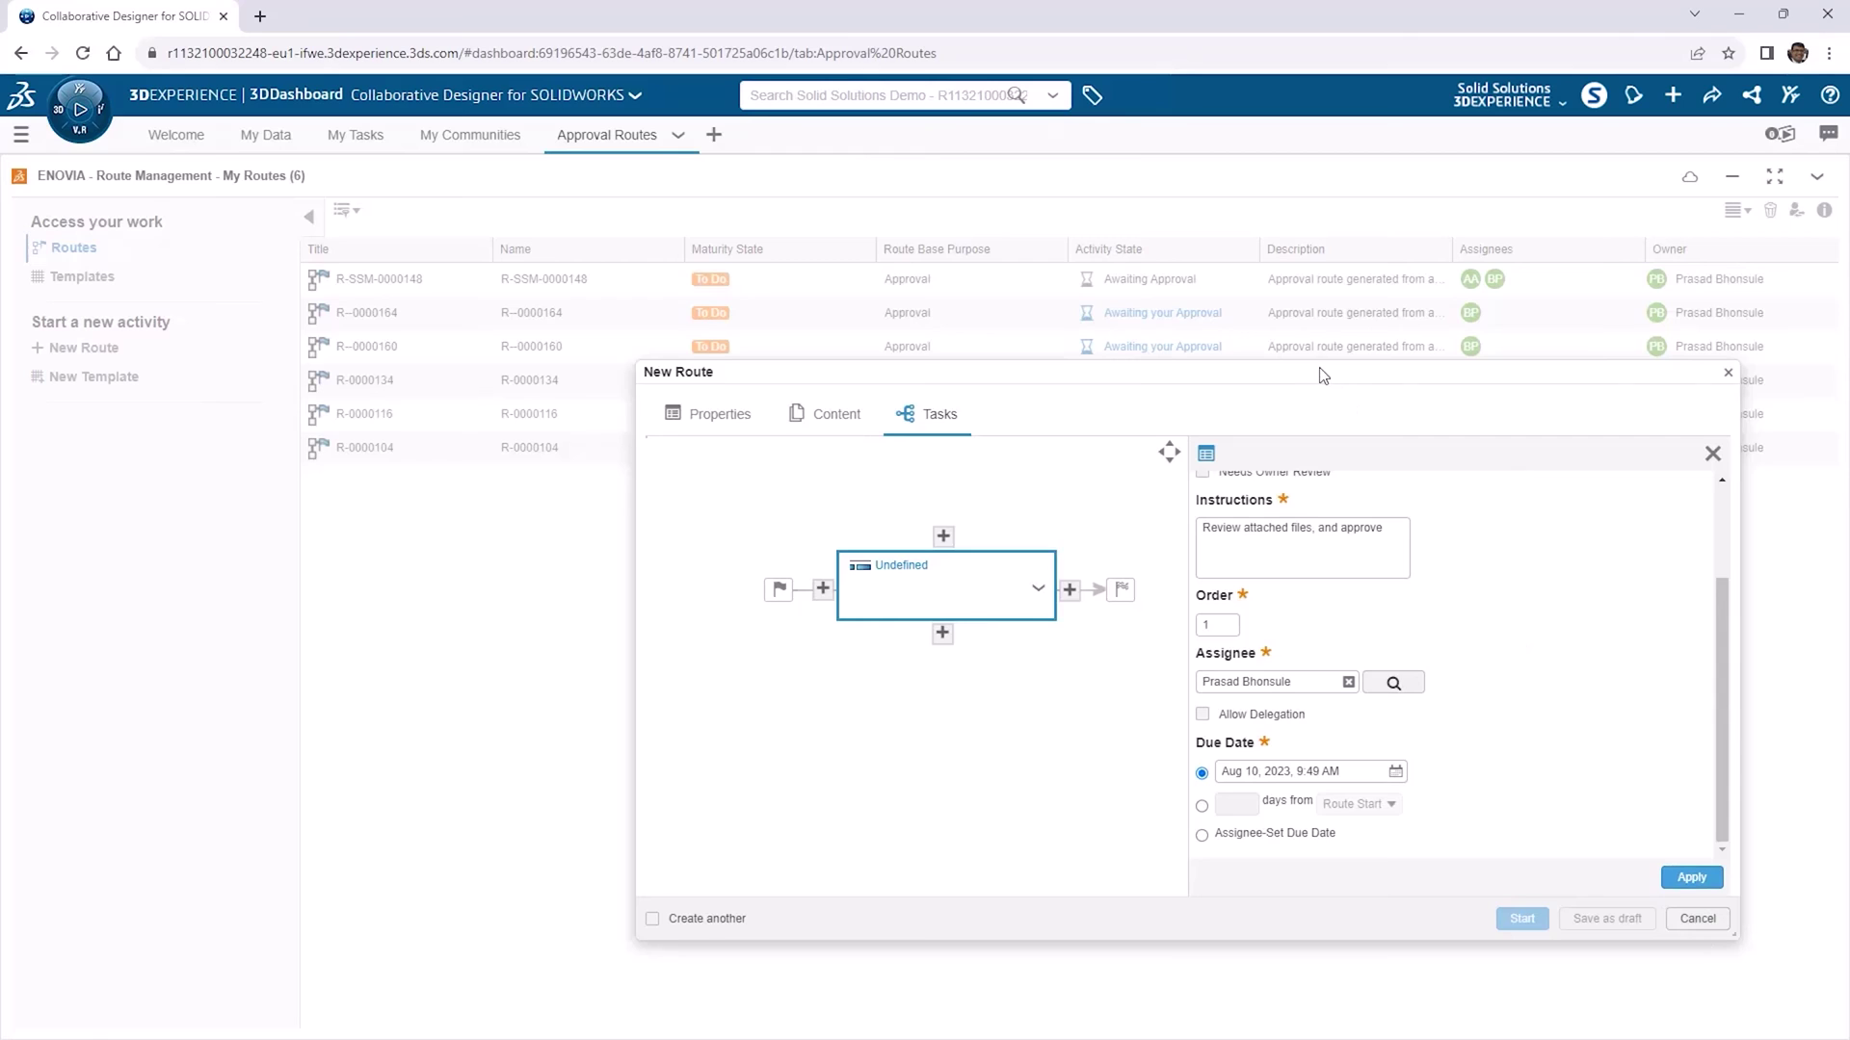
left_click_drag(1330, 374, 873, 225)
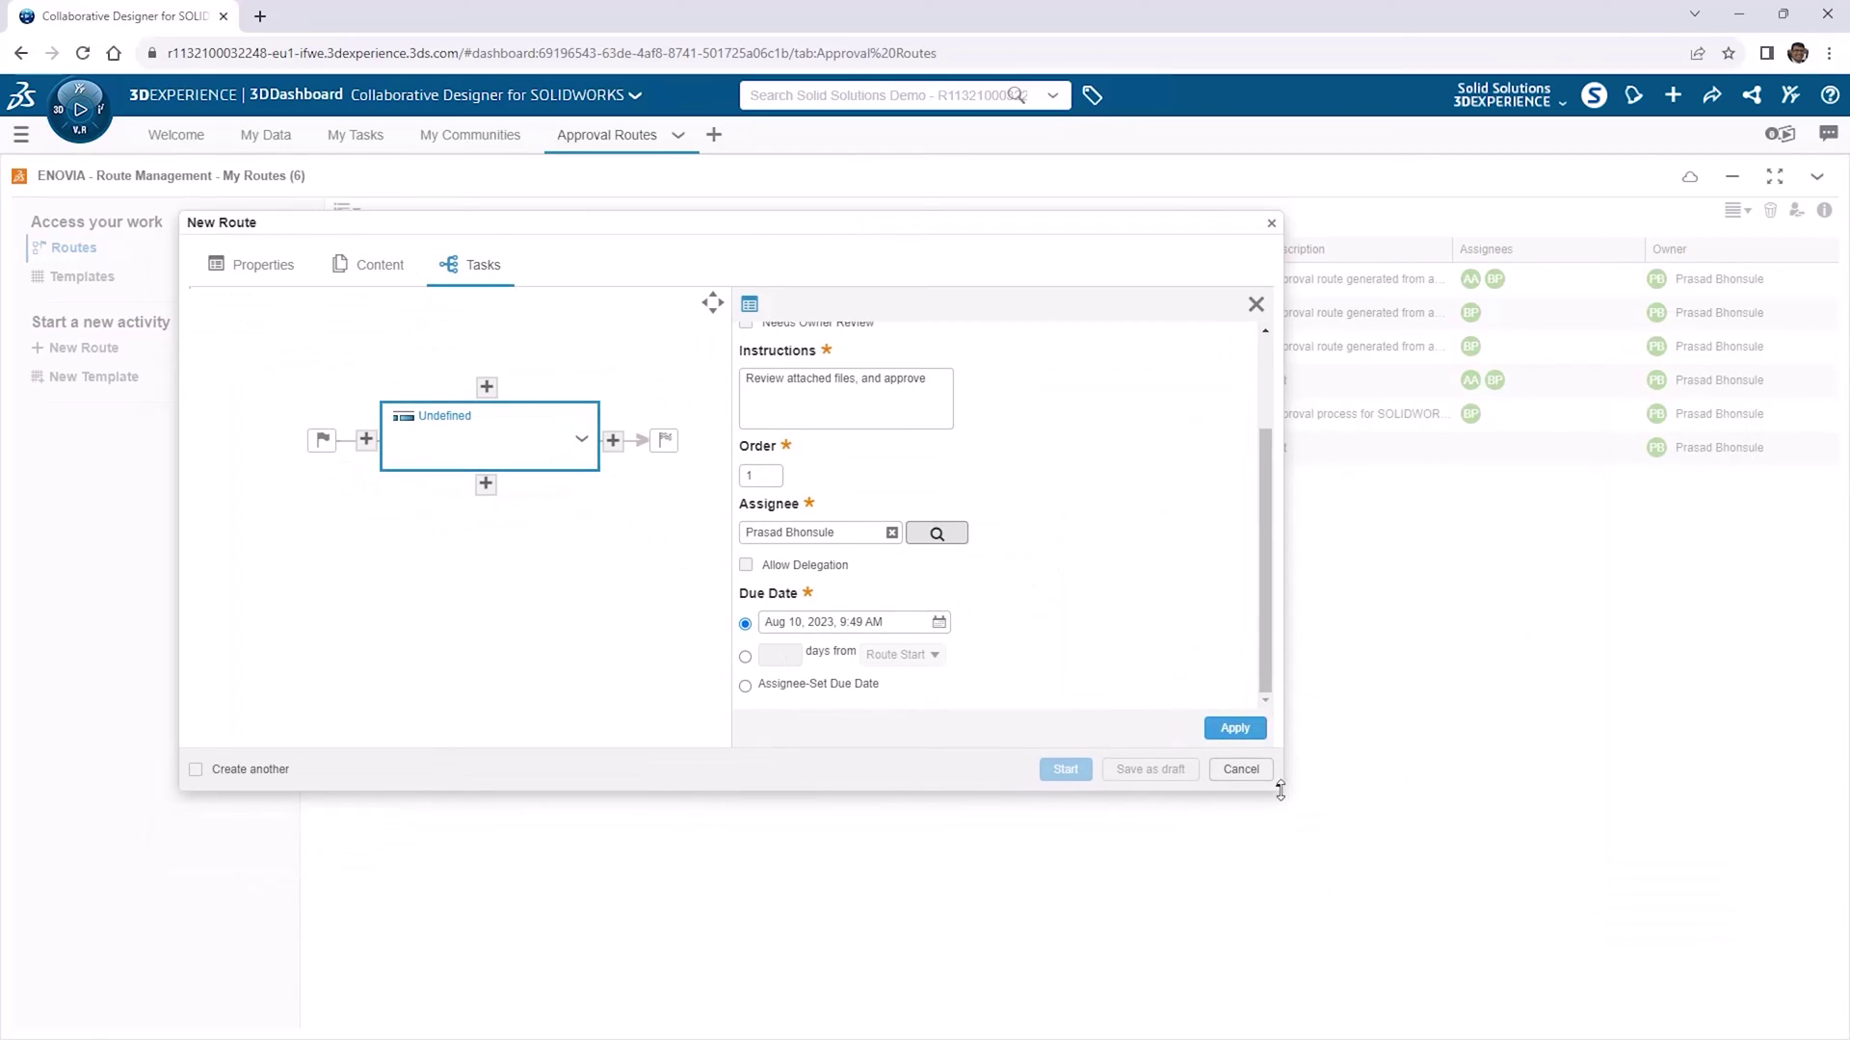
left_click_drag(1280, 790, 1527, 896)
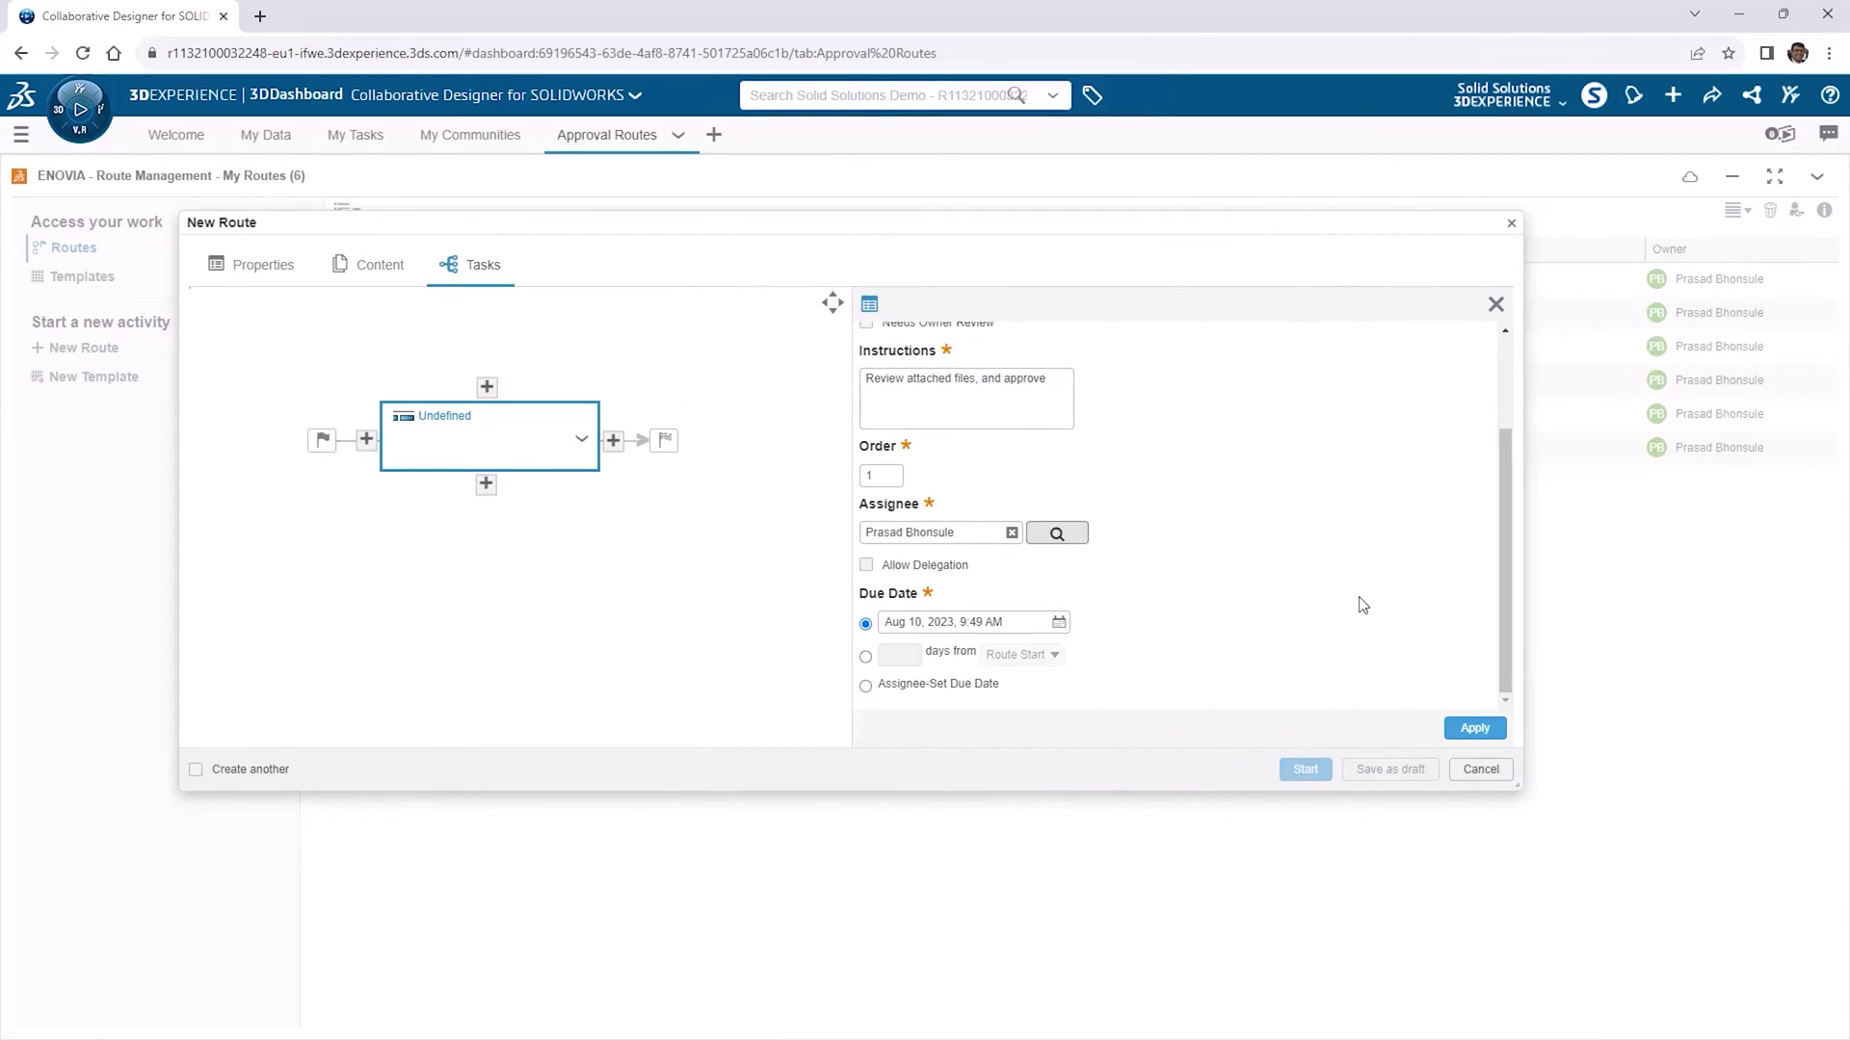
left_click(1472, 727)
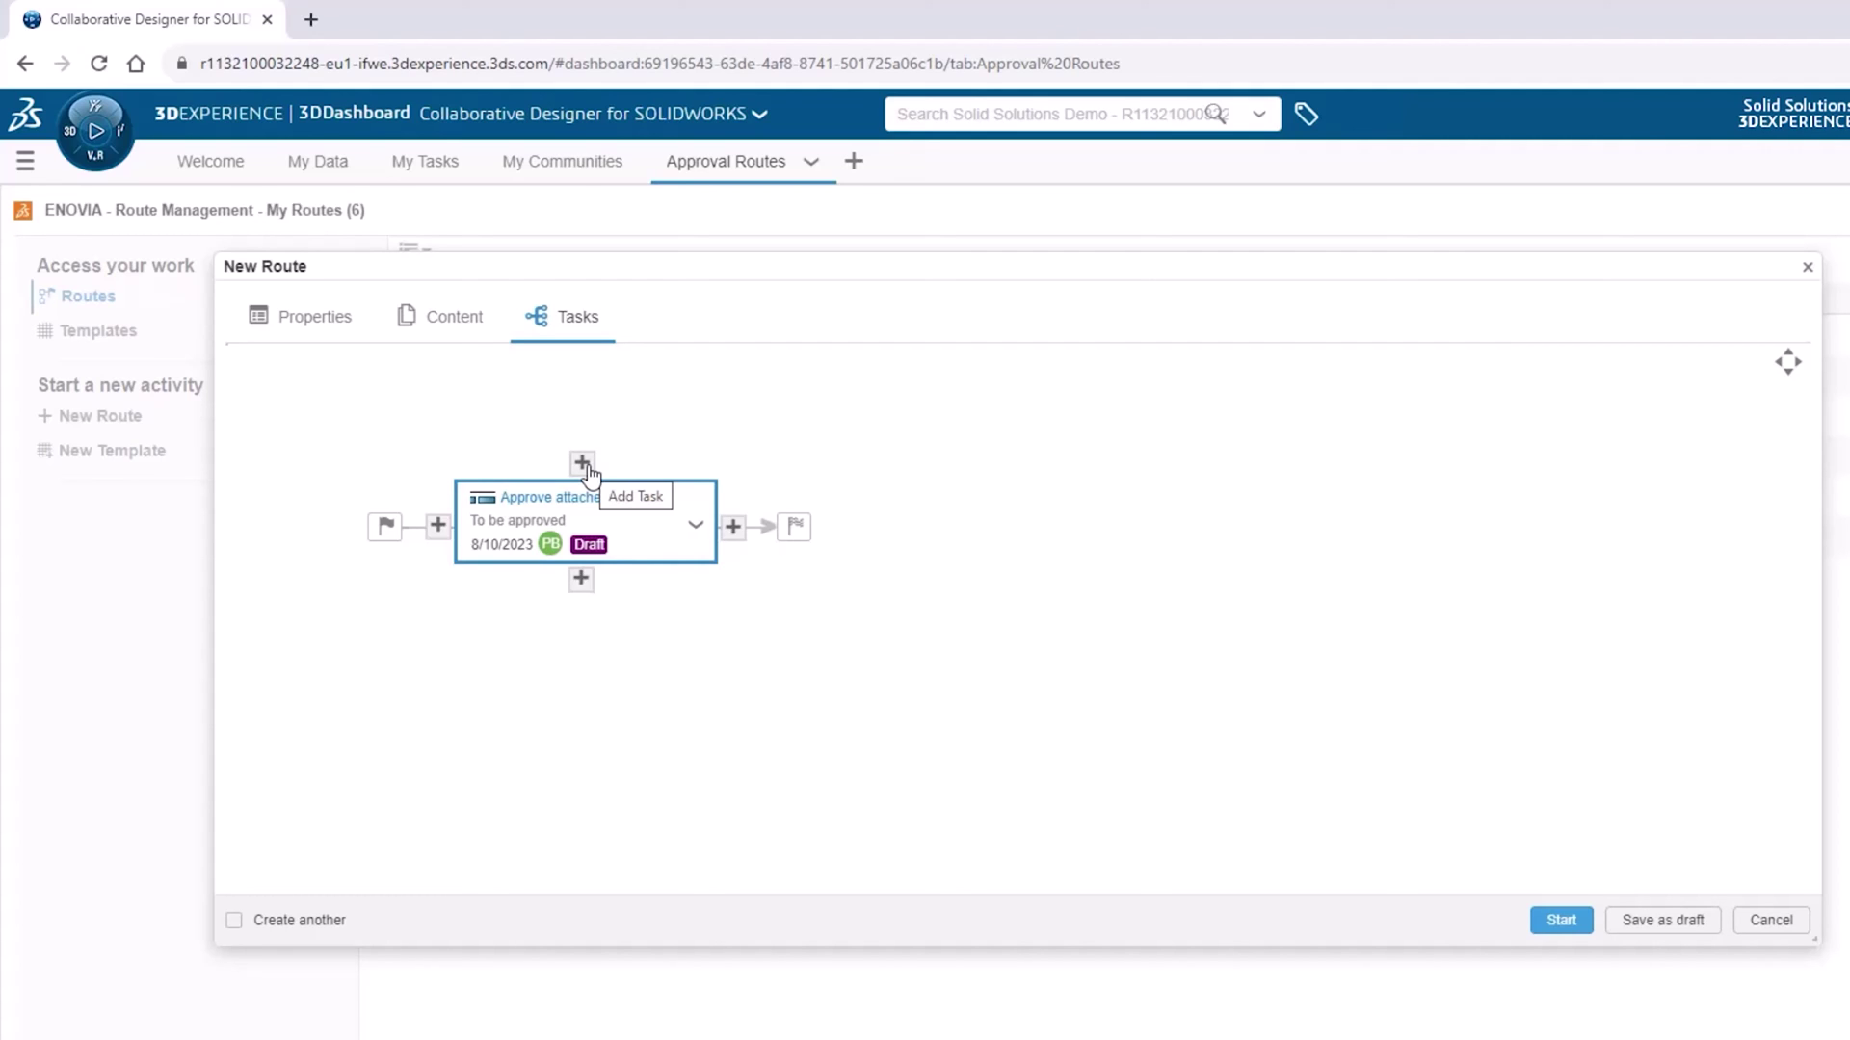
Start the Cylinder Guard Release route, dismiss the notification, and review its content and members.
left_click(1561, 920)
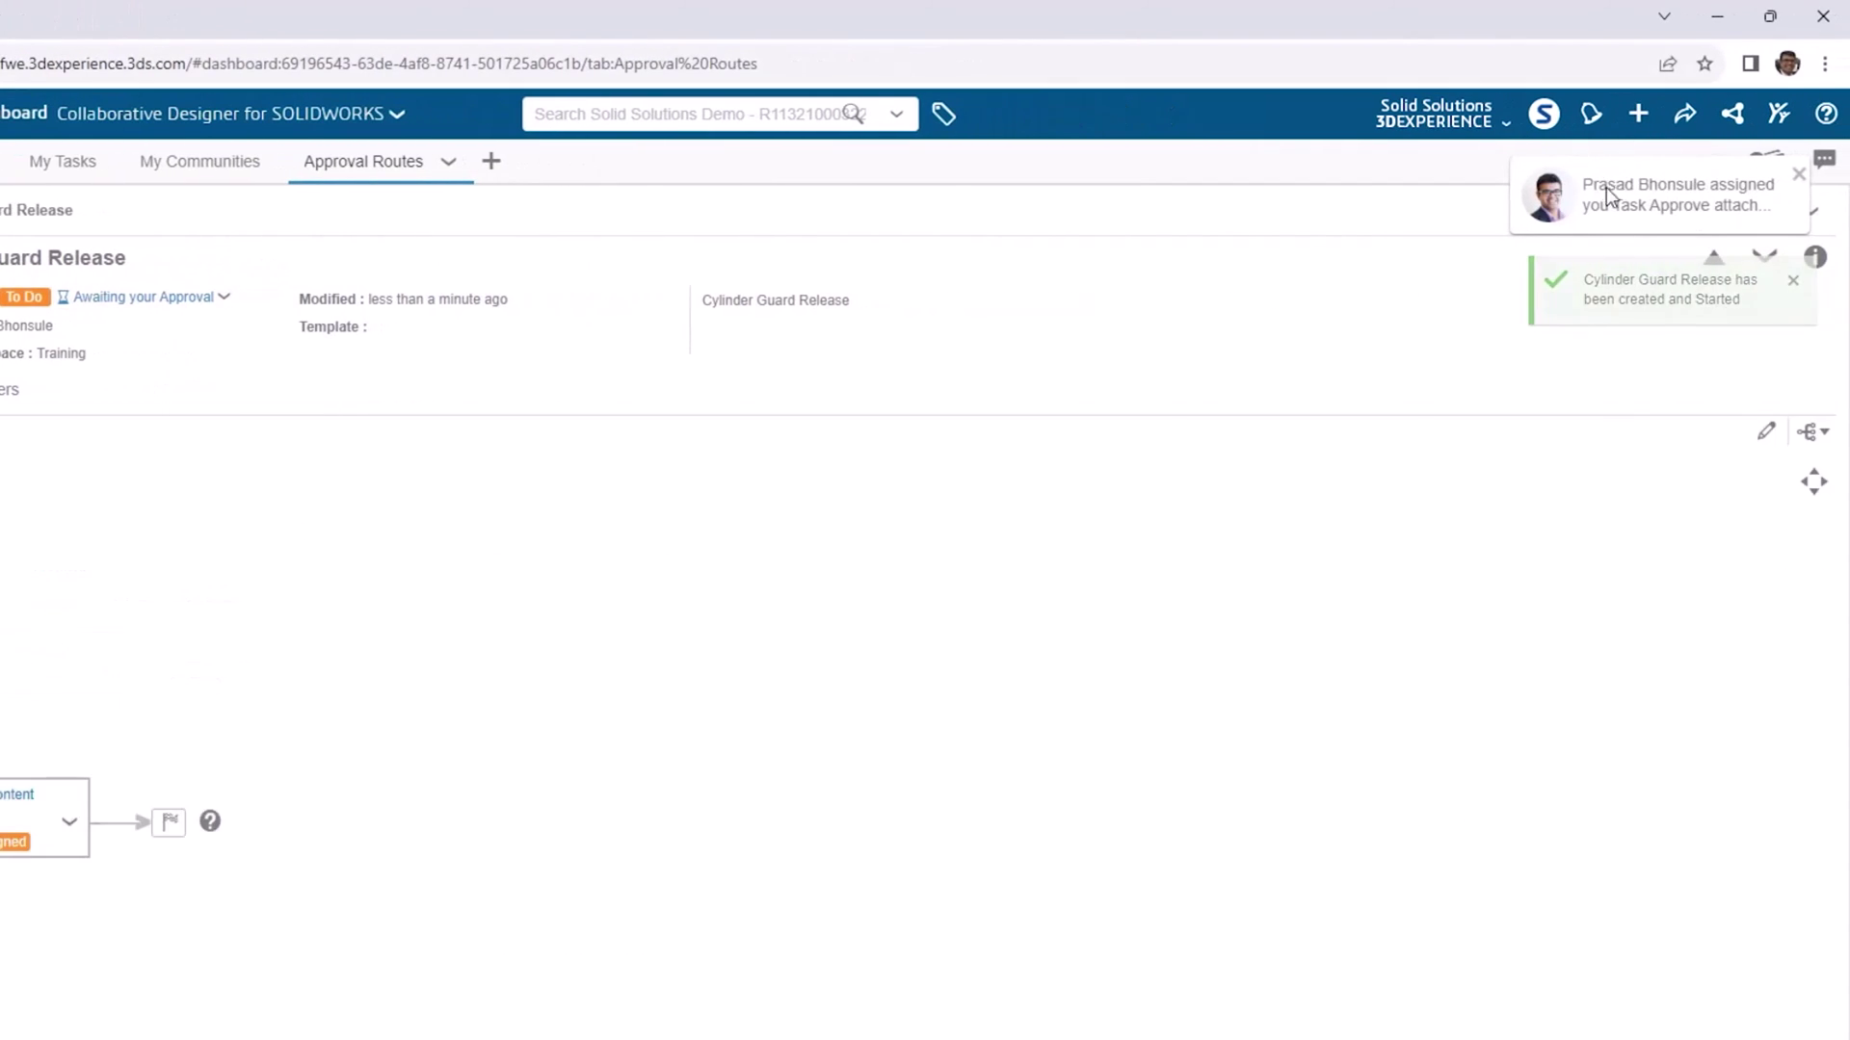
left_click(1807, 150)
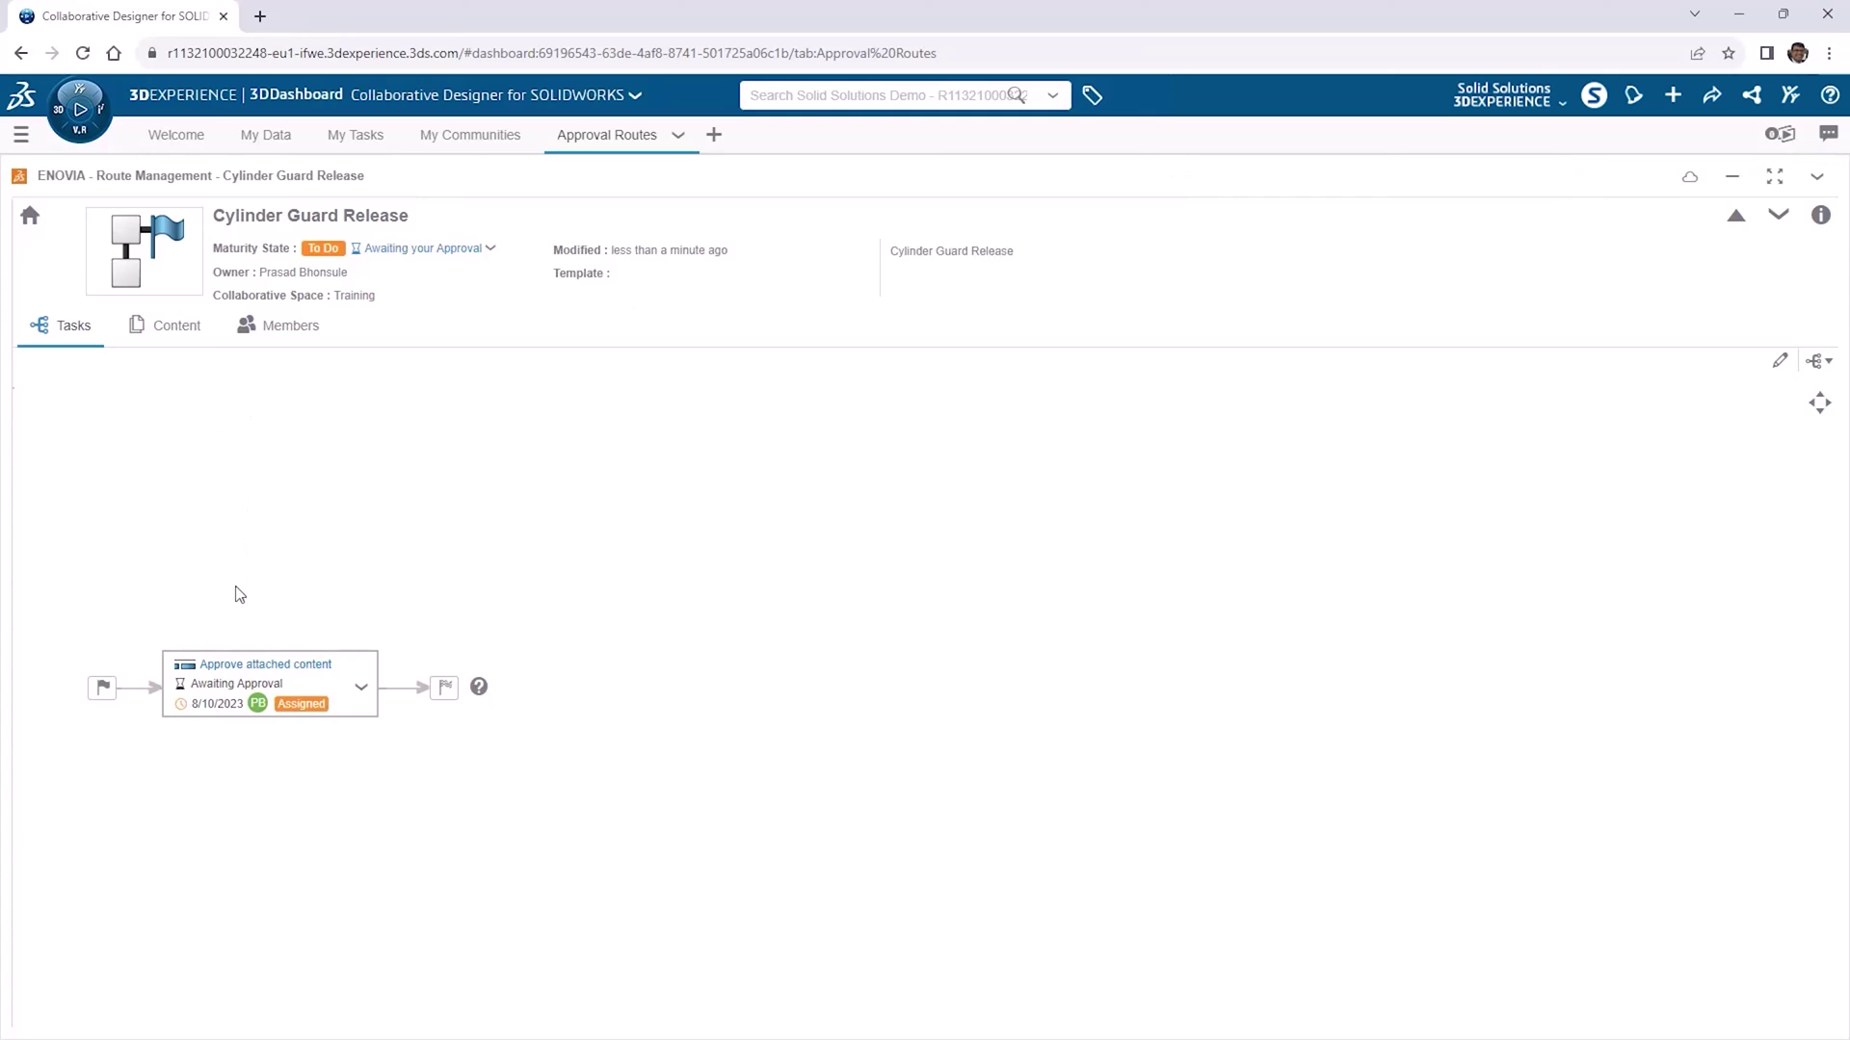
left_click(178, 332)
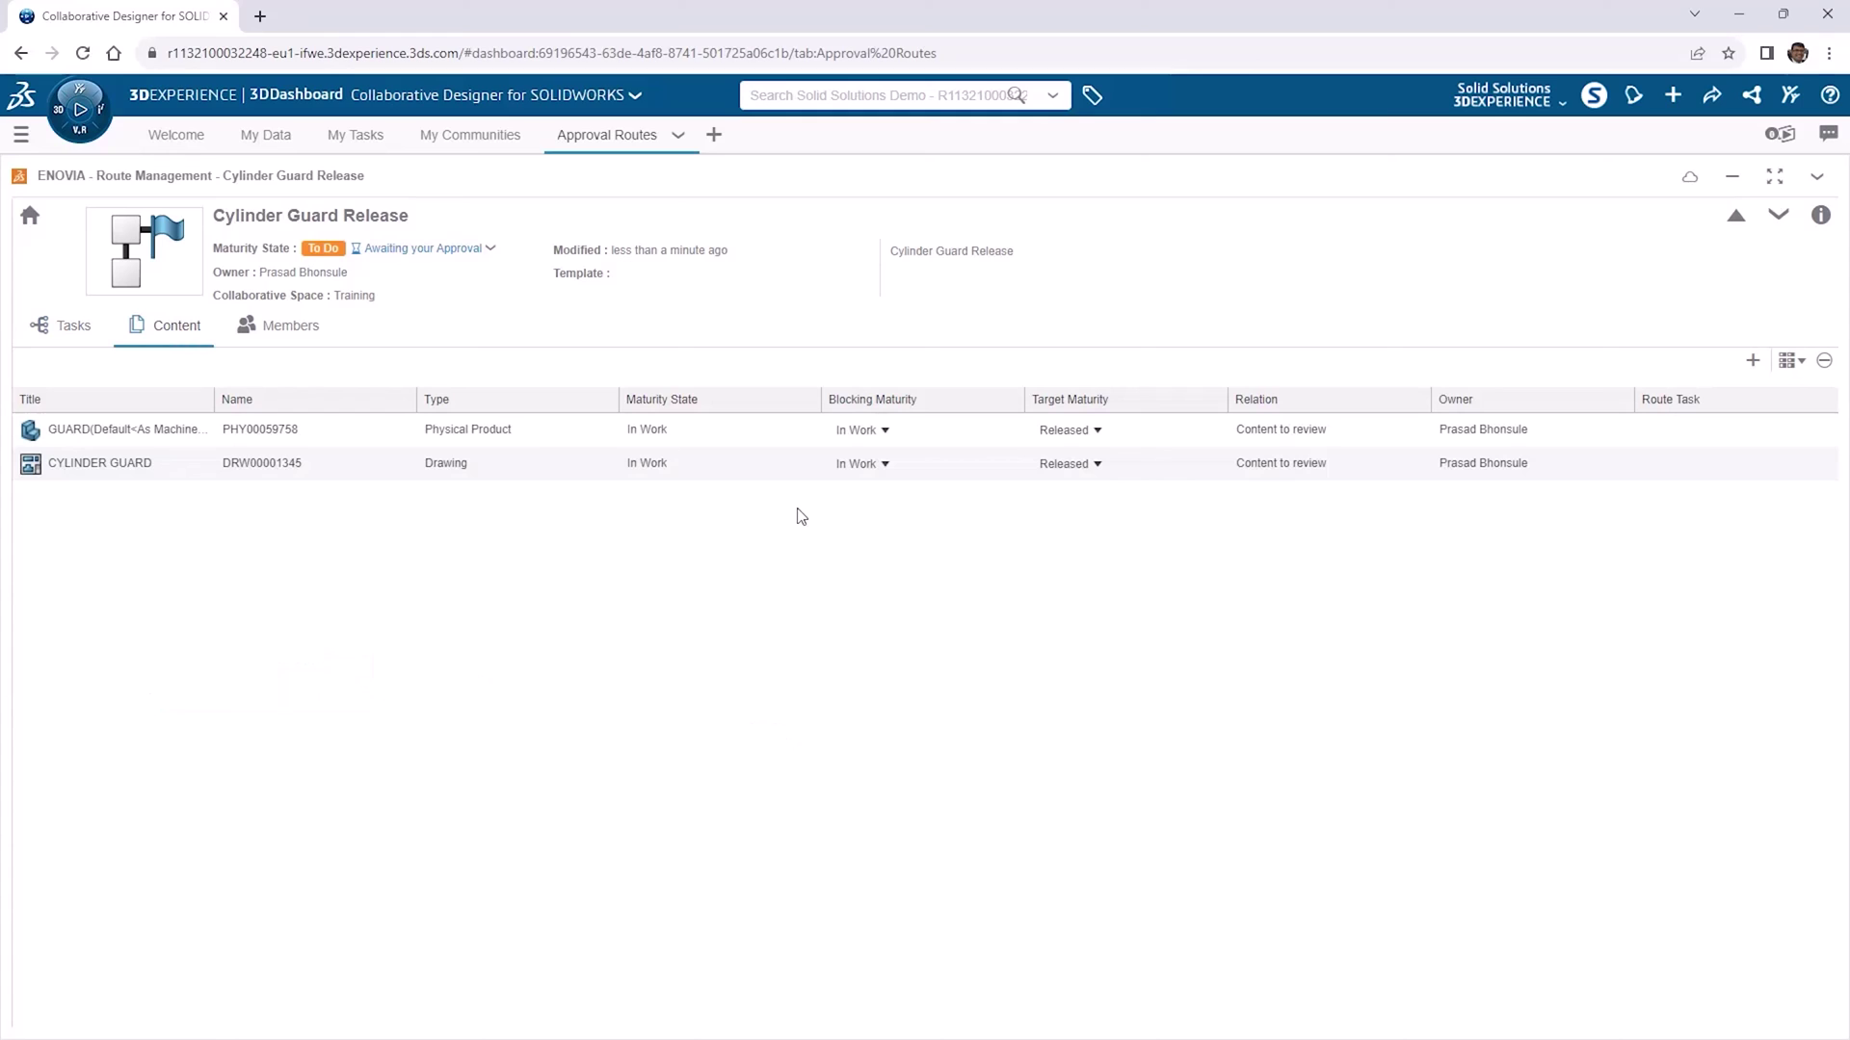
left_click(249, 329)
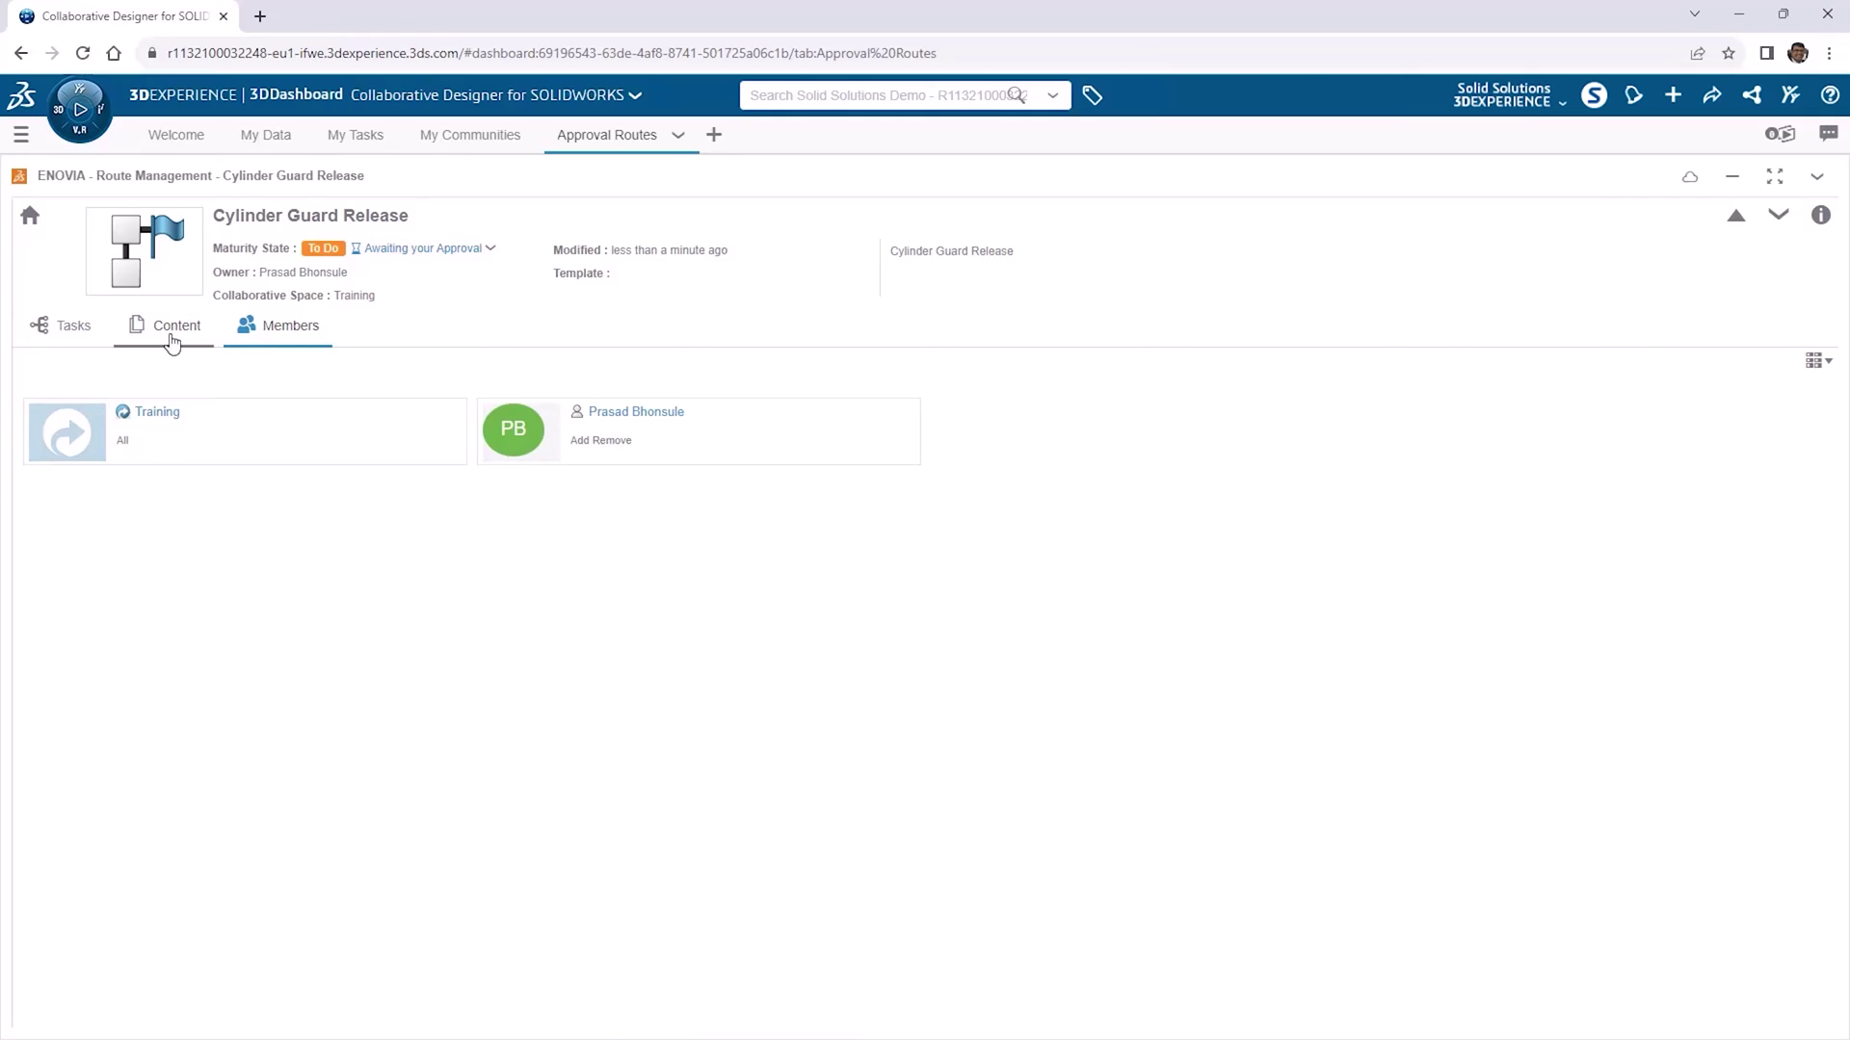
From My Tasks, approve 'Approve attached content' with the comment 'Looks good, approved.'.
left_click(359, 137)
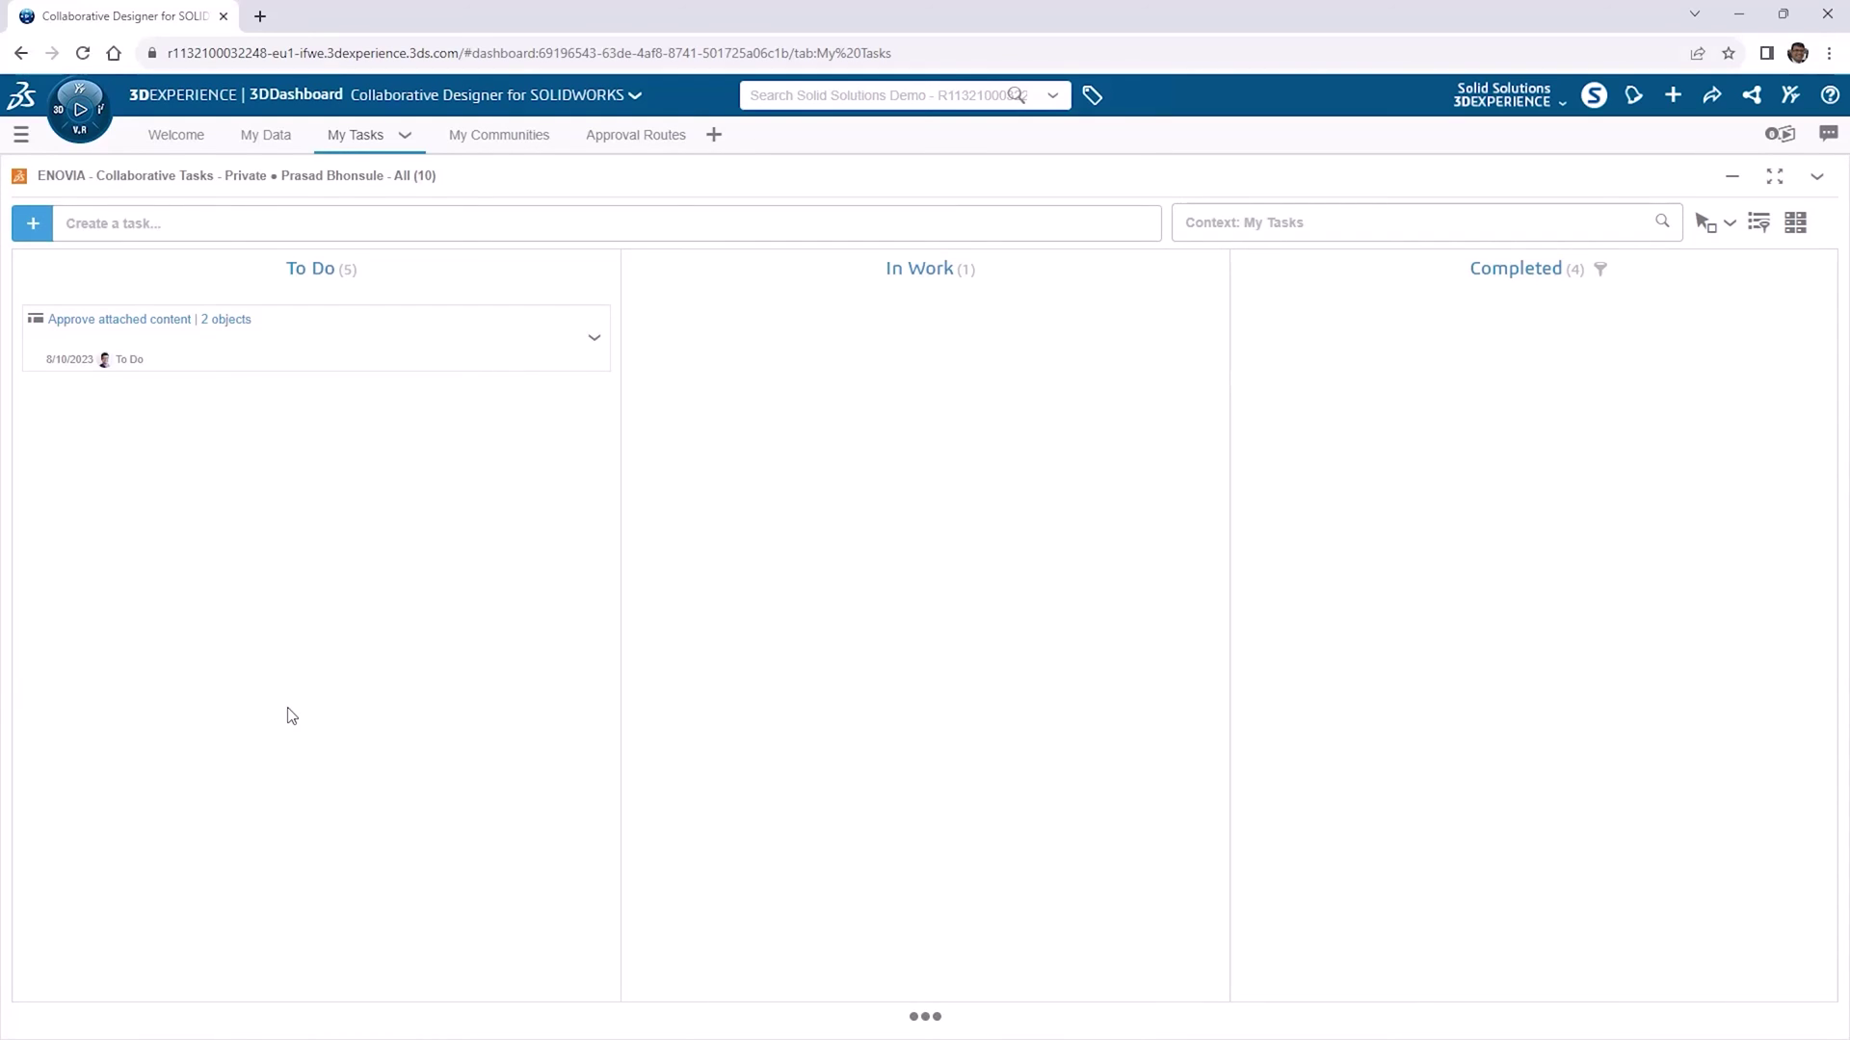
left_click(317, 339)
left_click(1542, 572)
type("Looks ")
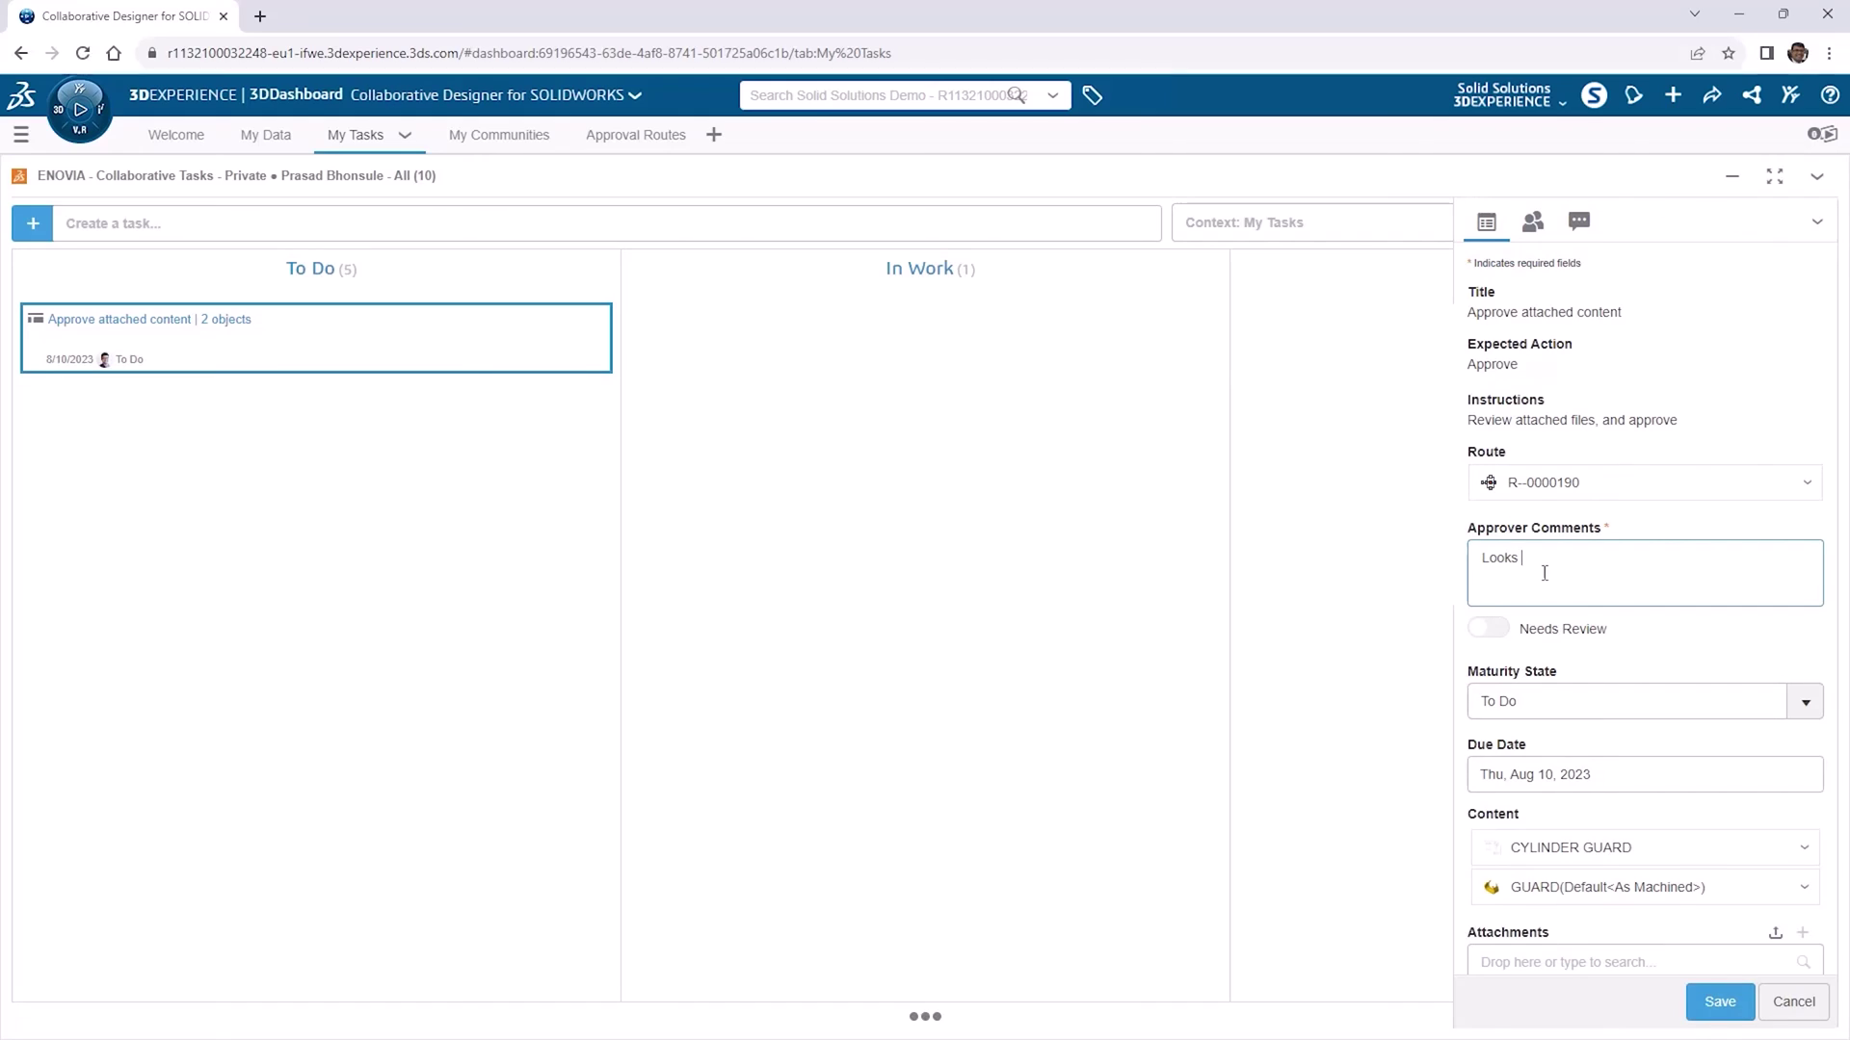
type("good, approved.")
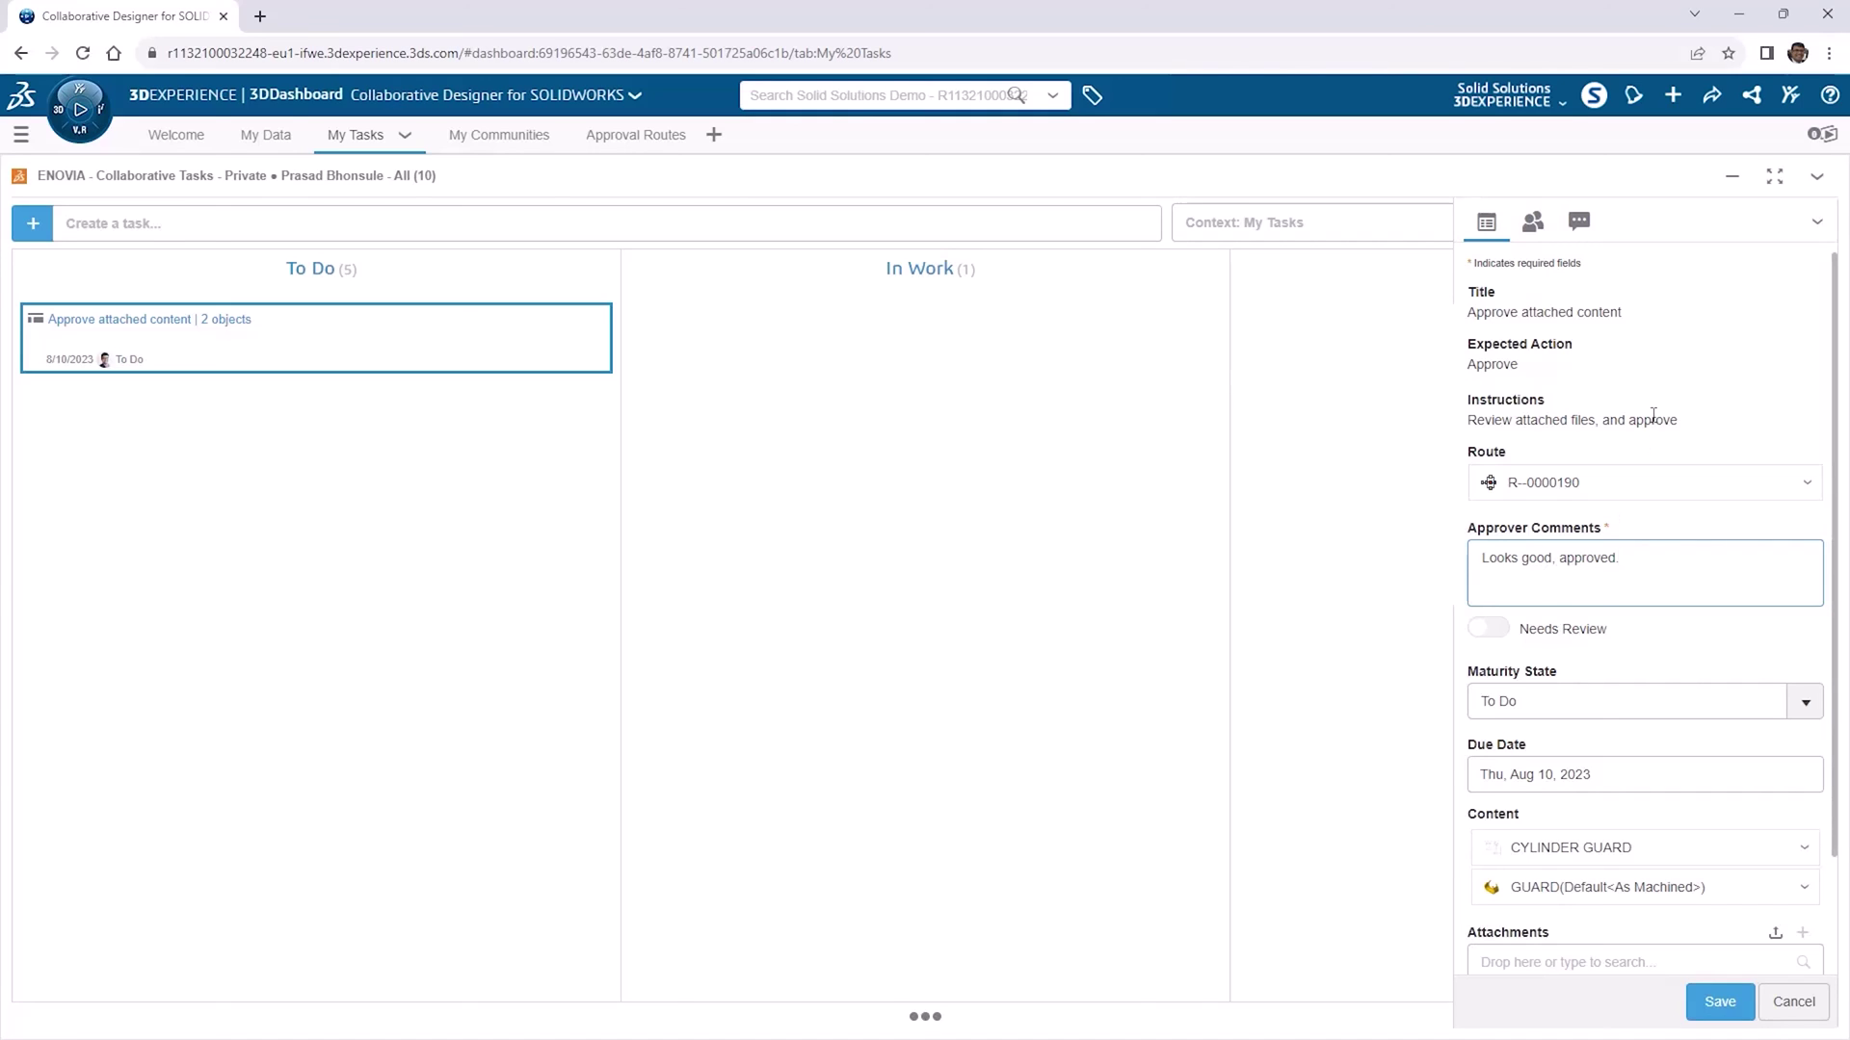
left_click(1815, 223)
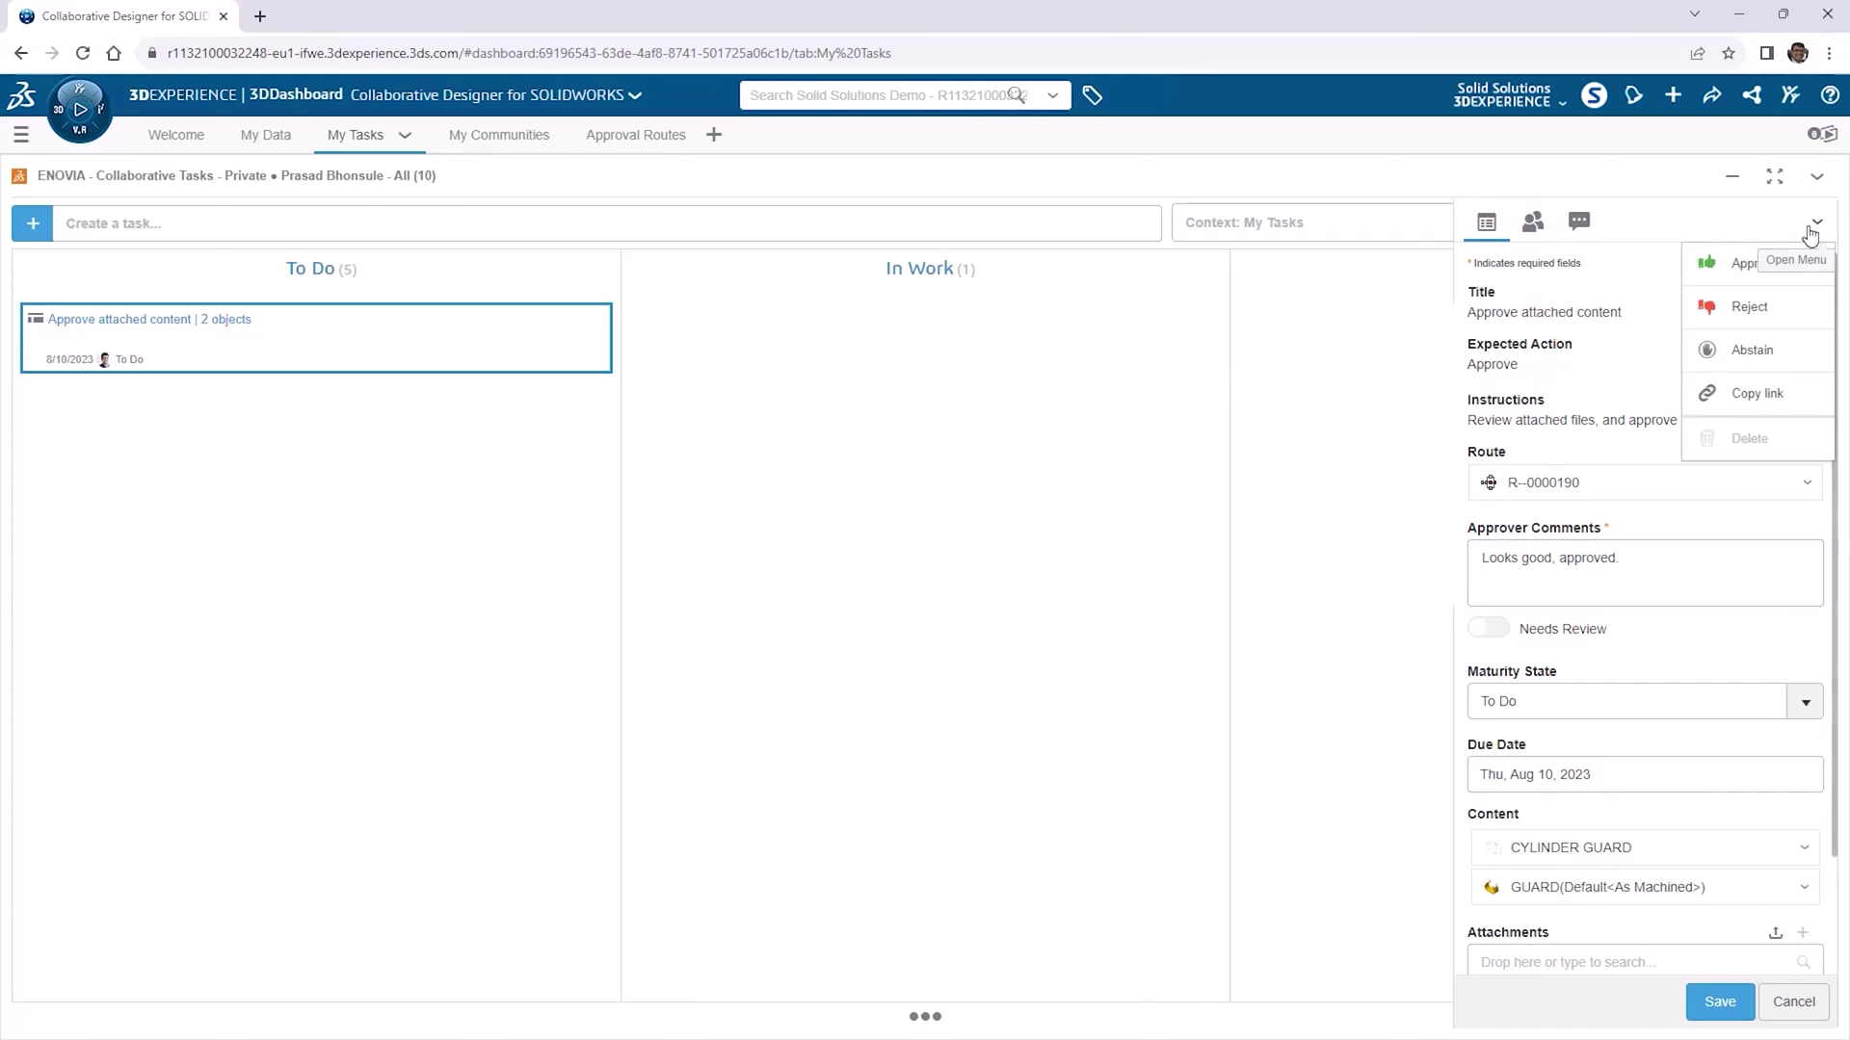
left_click(1765, 280)
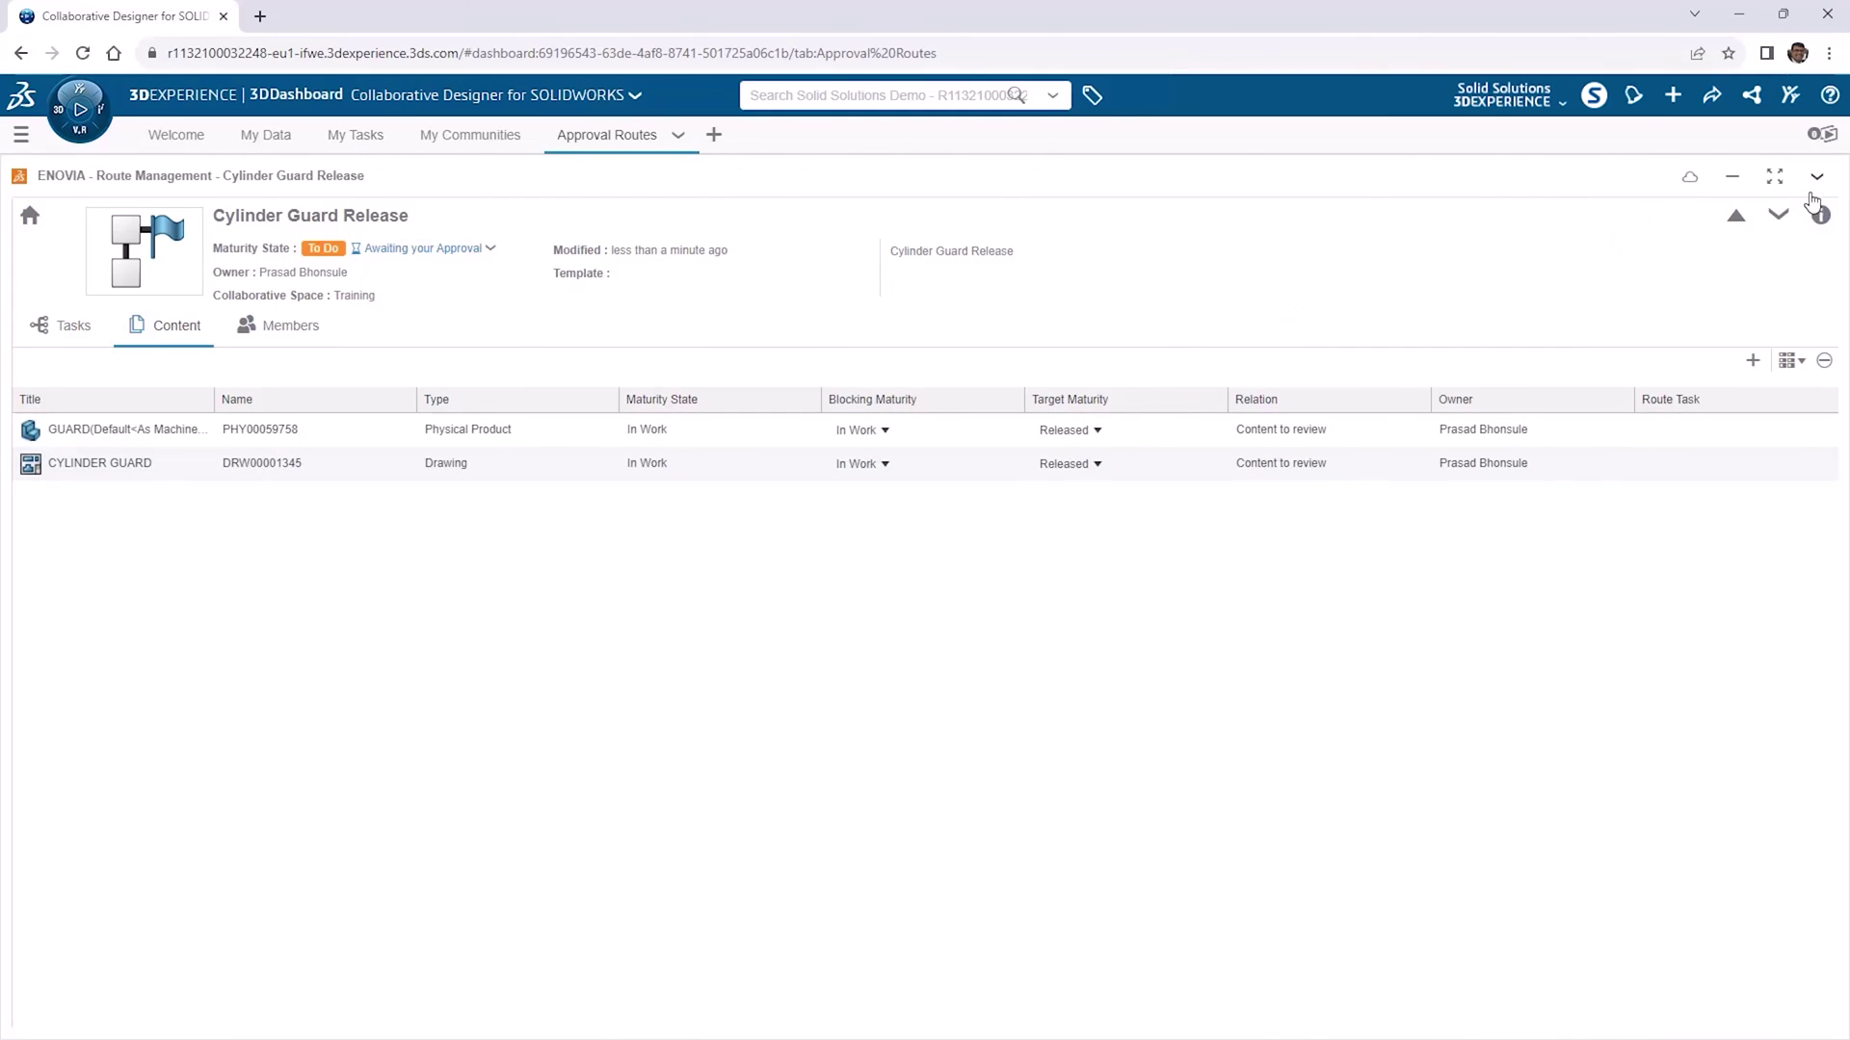
Refresh the widget, list all routes, and check Cylinder Guard Release's content shows Released.
left_click(1817, 176)
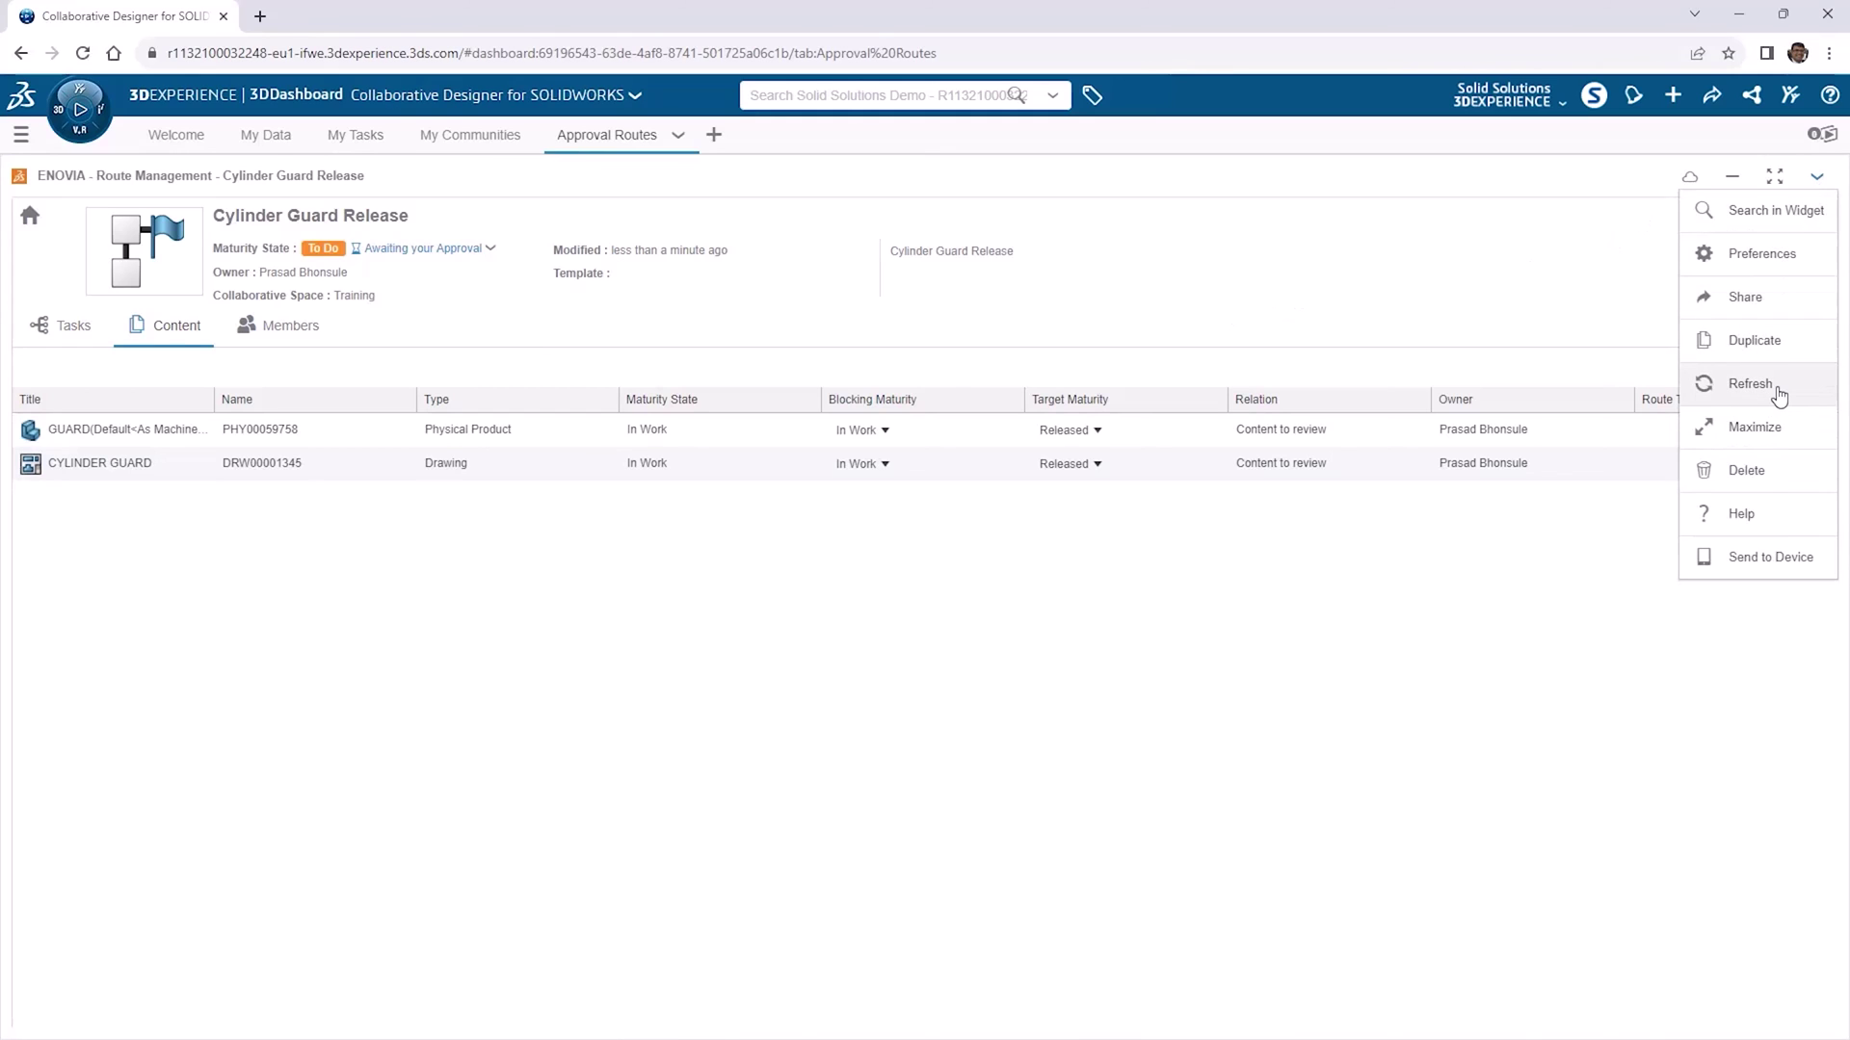
left_click(1724, 390)
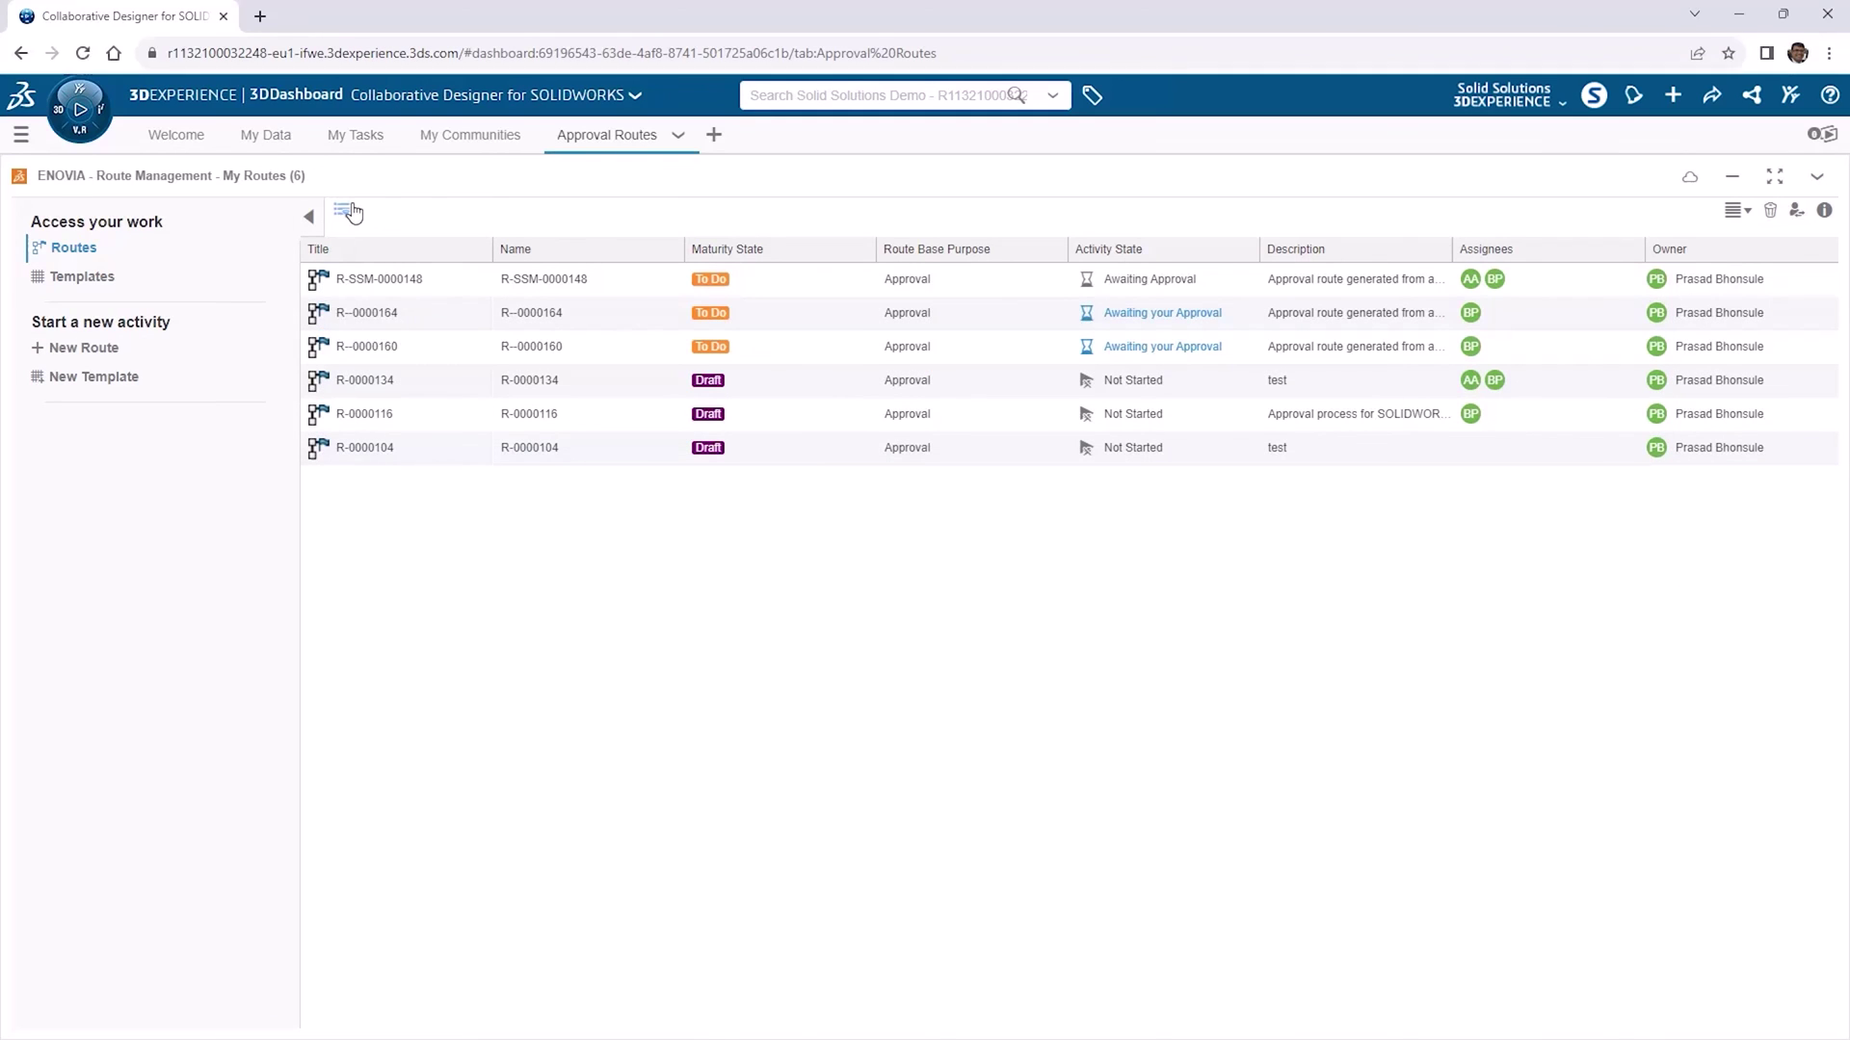
left_click(347, 210)
left_click(400, 333)
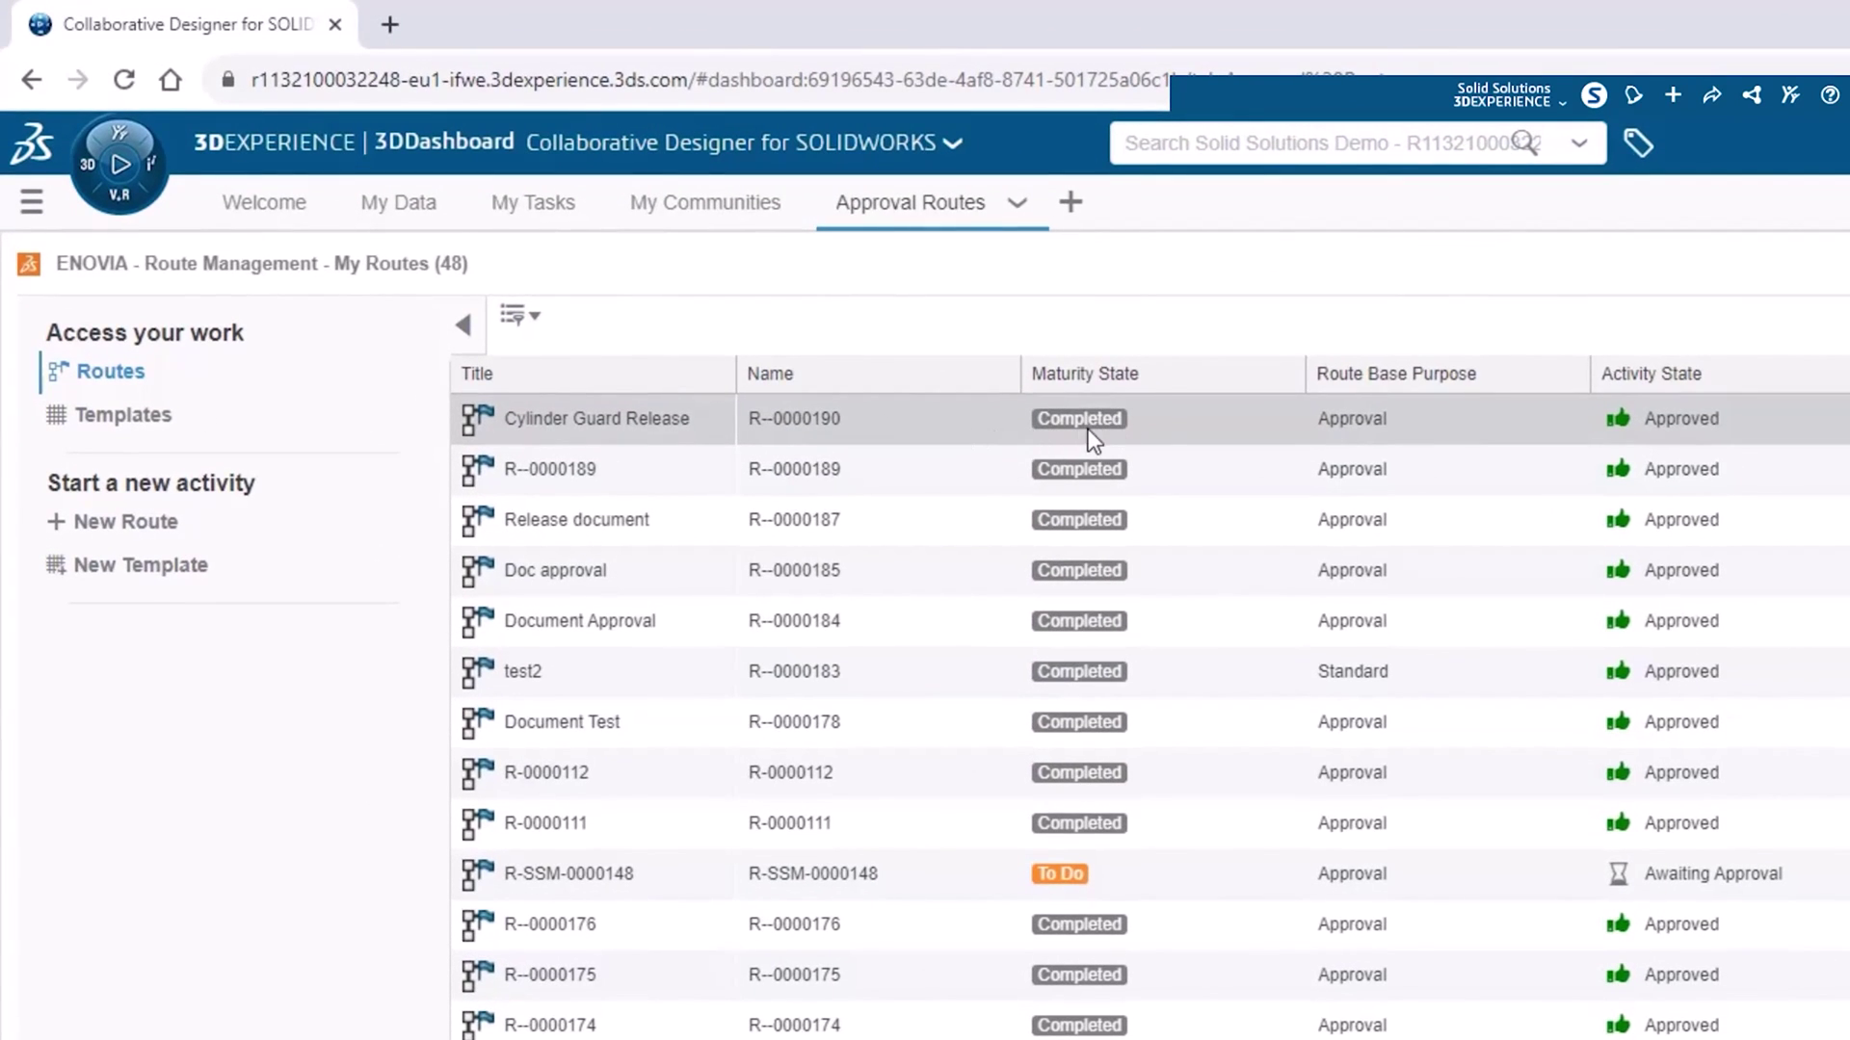
left_click(1154, 420)
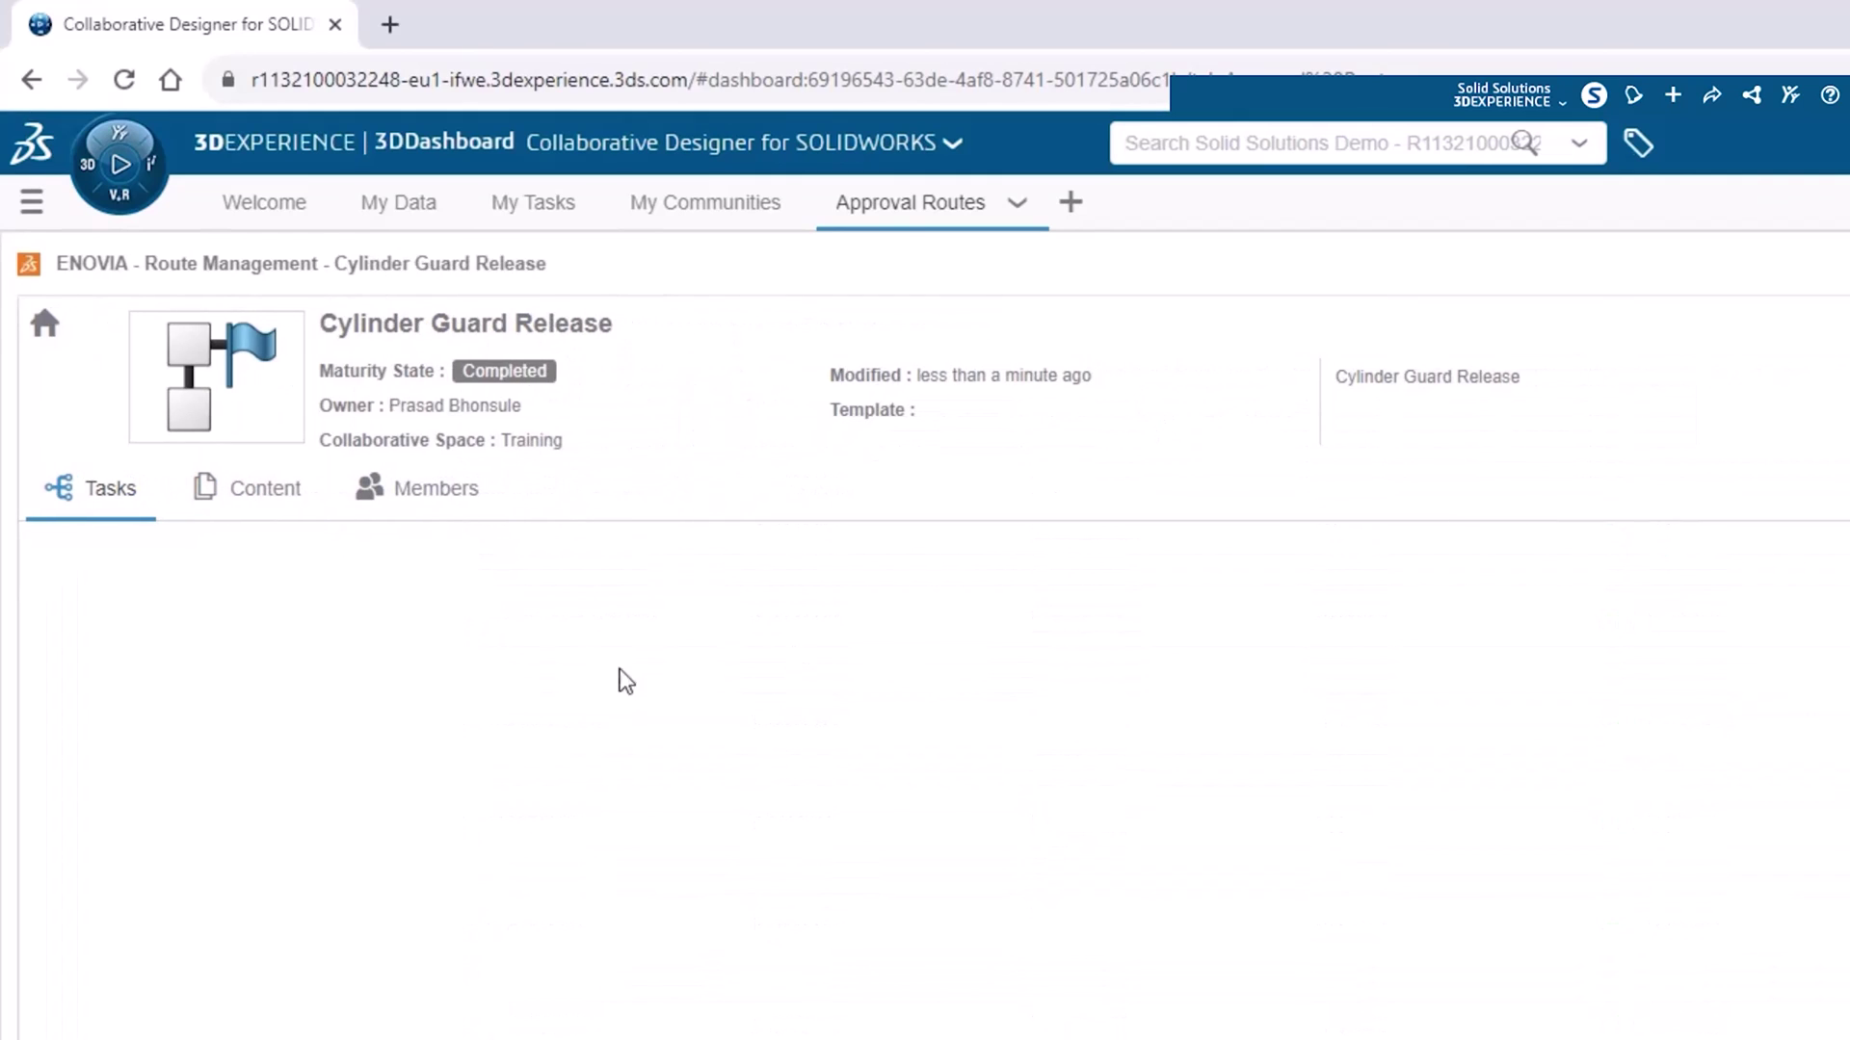
left_click(262, 496)
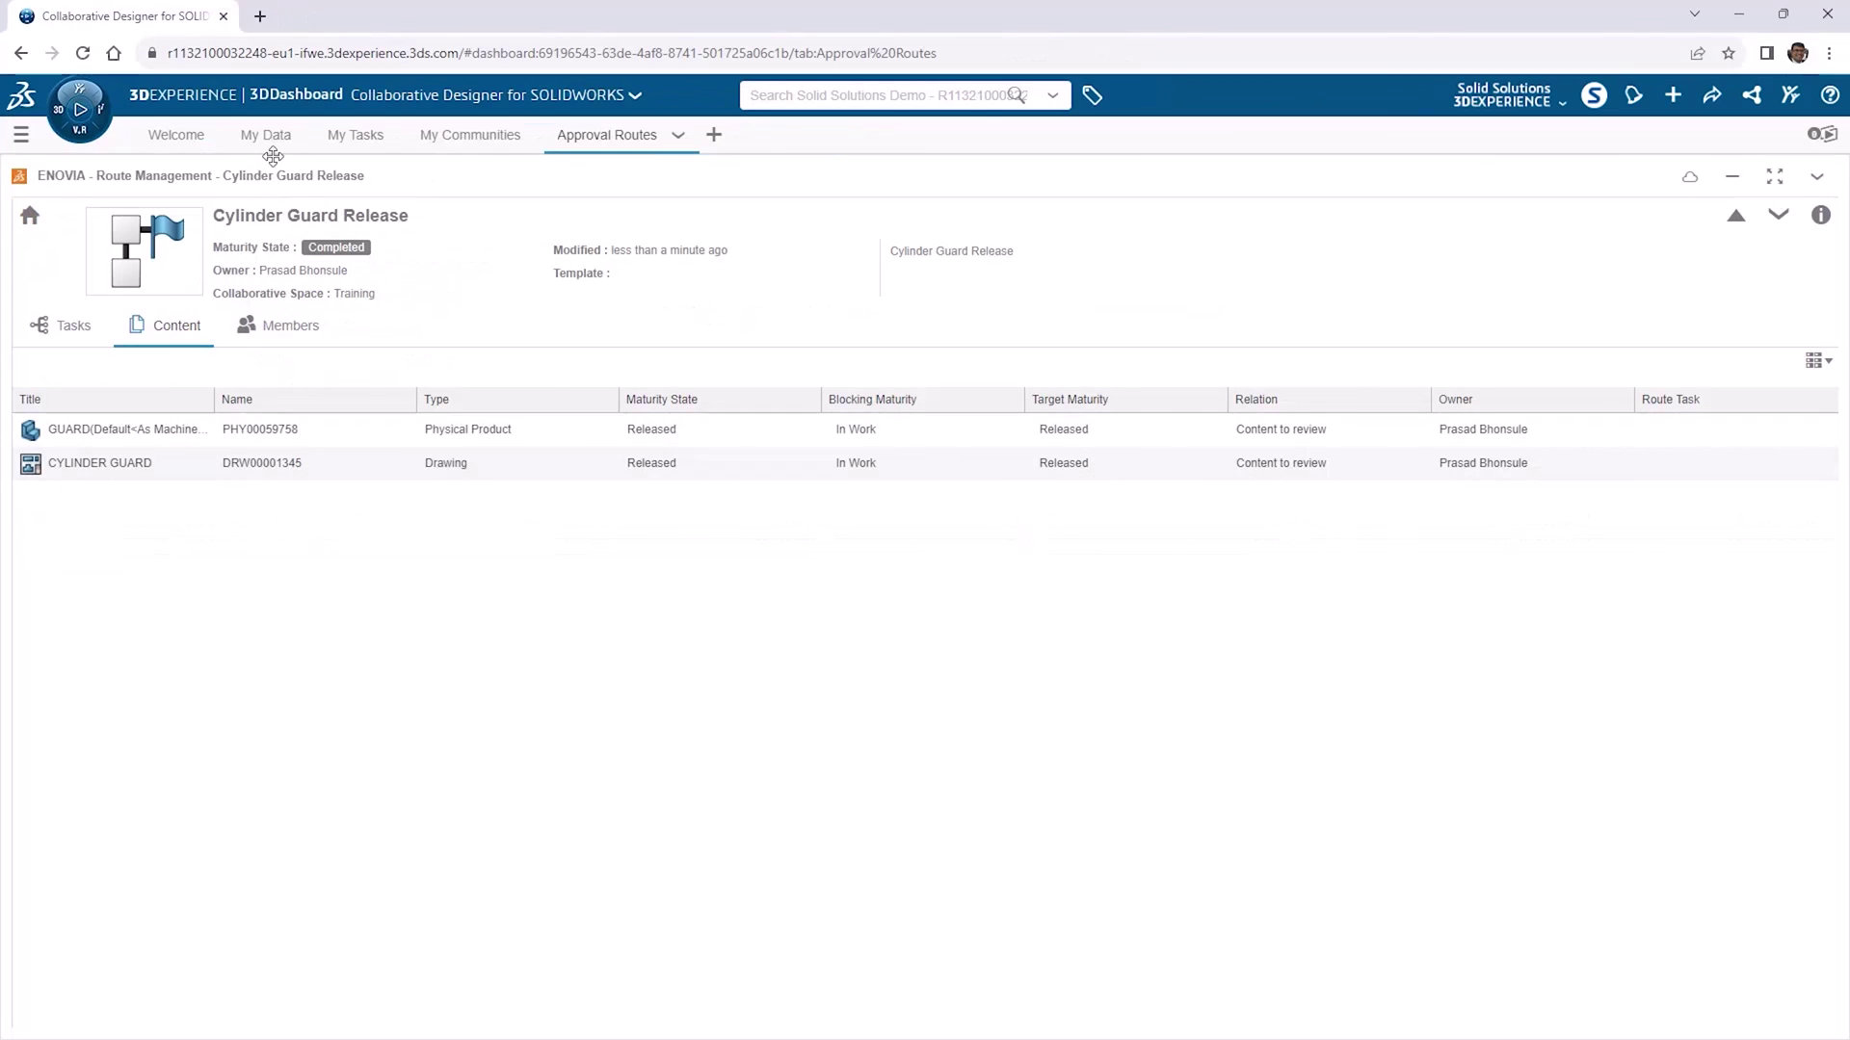
Return to My Data and refresh the Bookmark Editor to check GUARD and CYLINDER GUARD status.
left_click(322, 168)
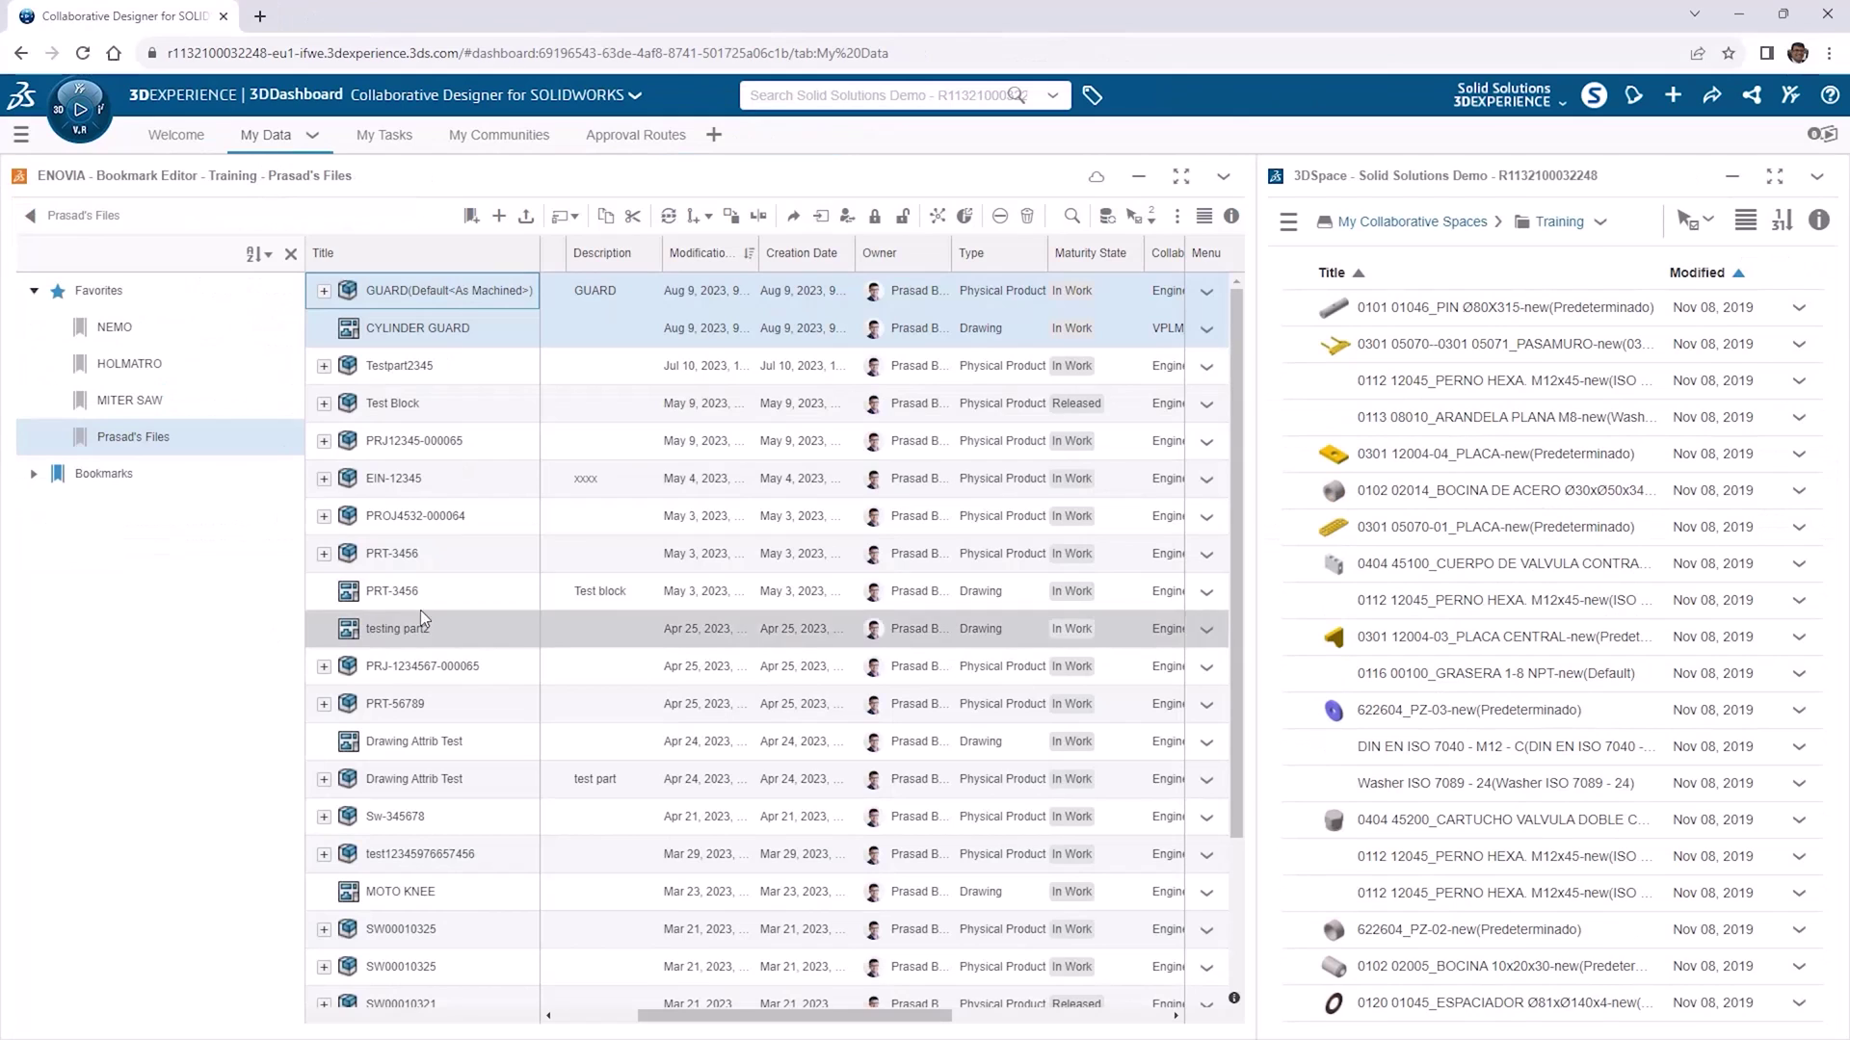
left_click(1224, 181)
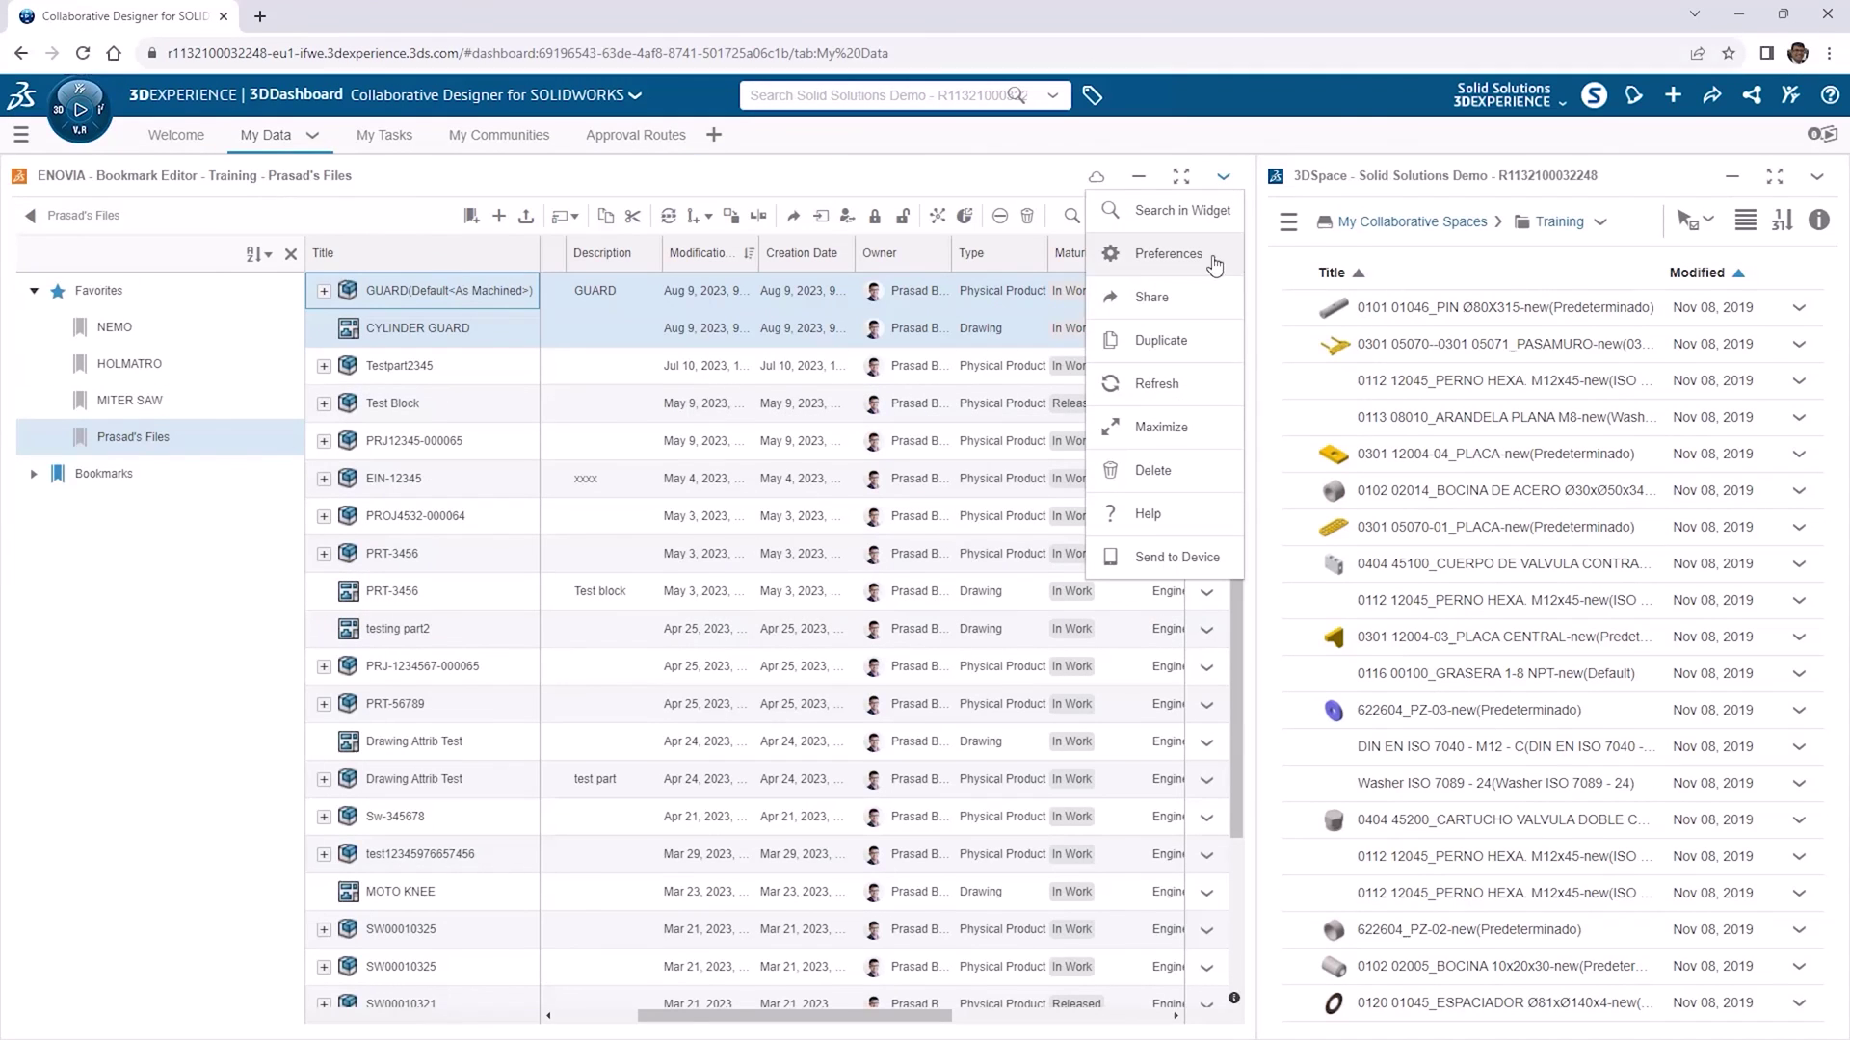